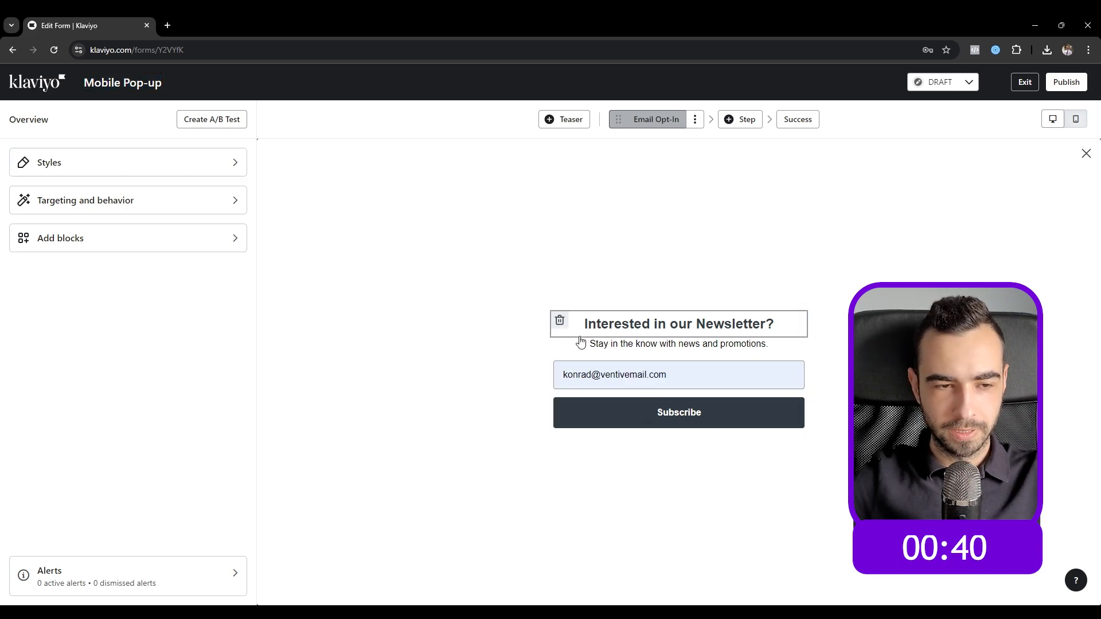
Step: Add an image block above the newsletter heading showing the Logo 2 color image
left_click(175, 237)
left_click_drag(191, 217, 671, 325)
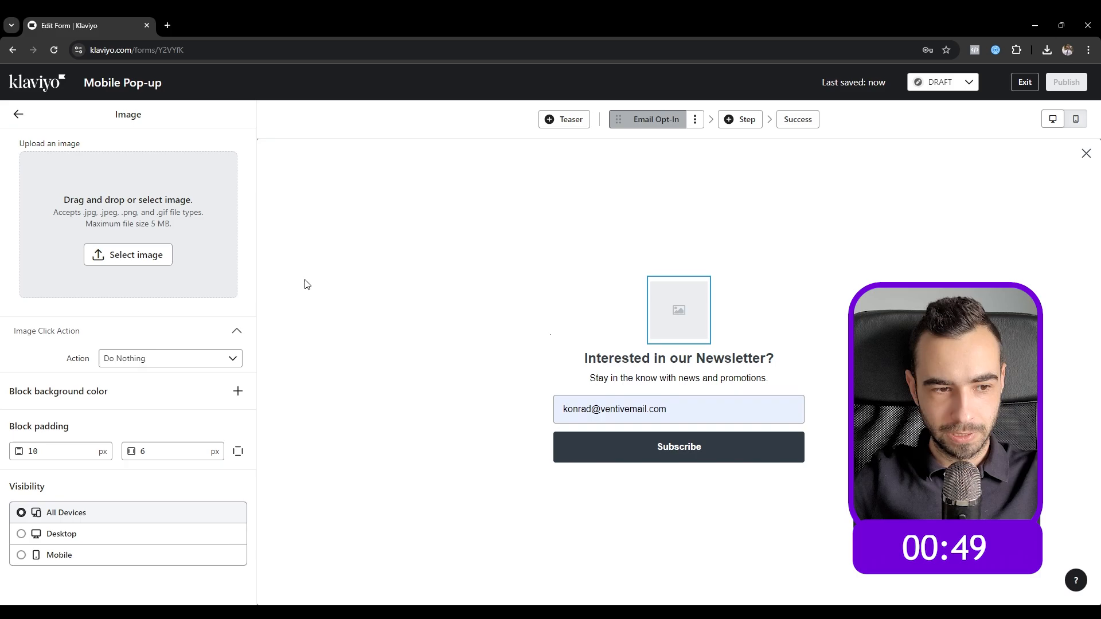
left_click(130, 233)
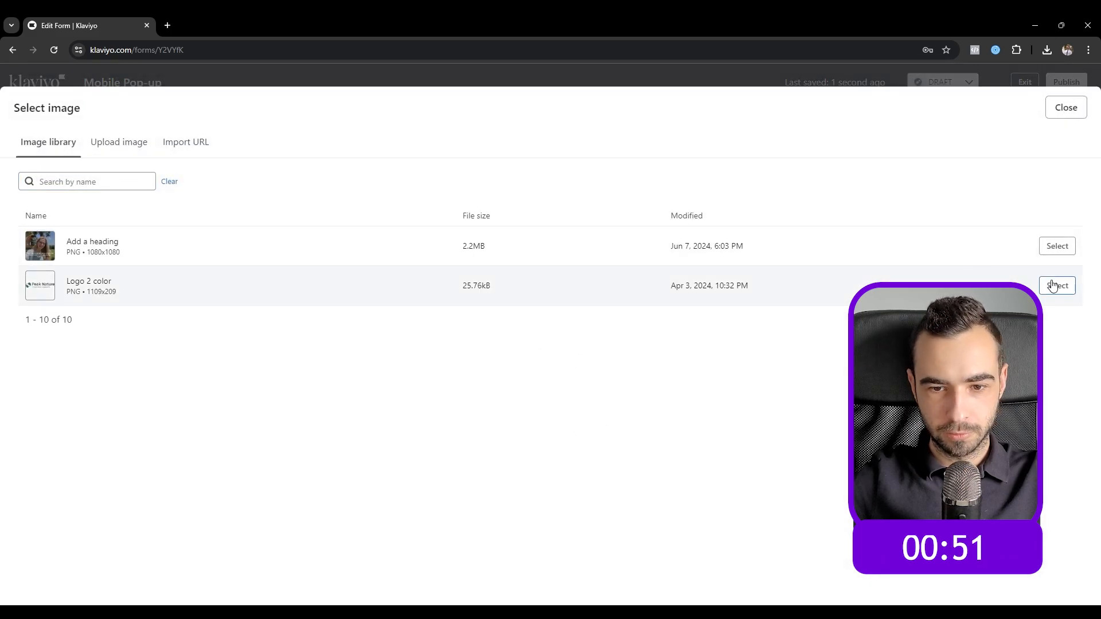
left_click(1055, 285)
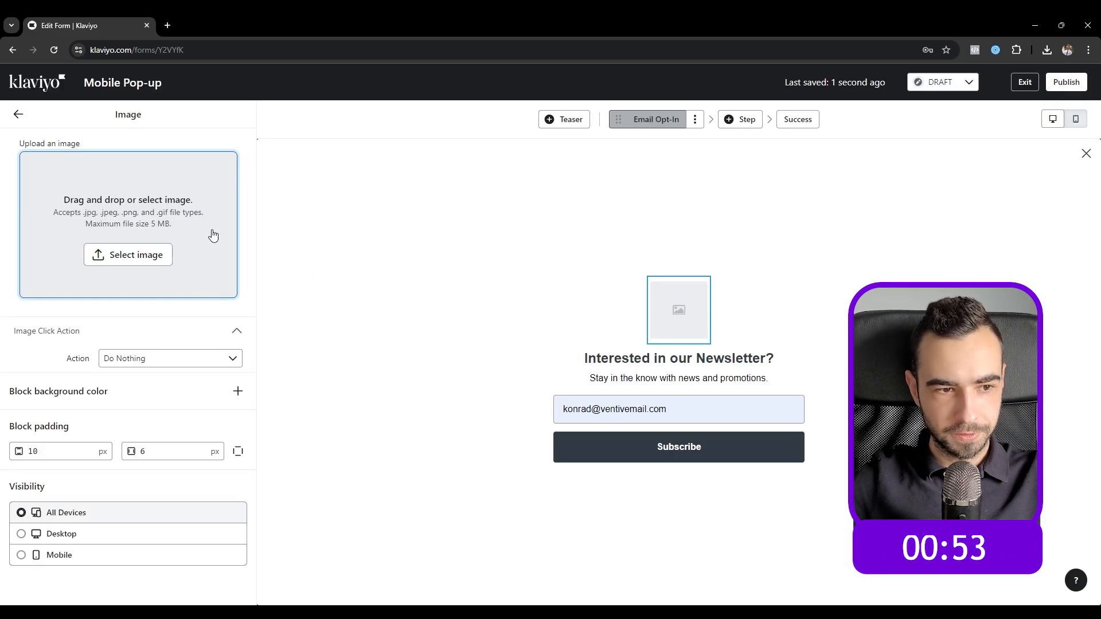
left_click(139, 257)
left_click(1055, 284)
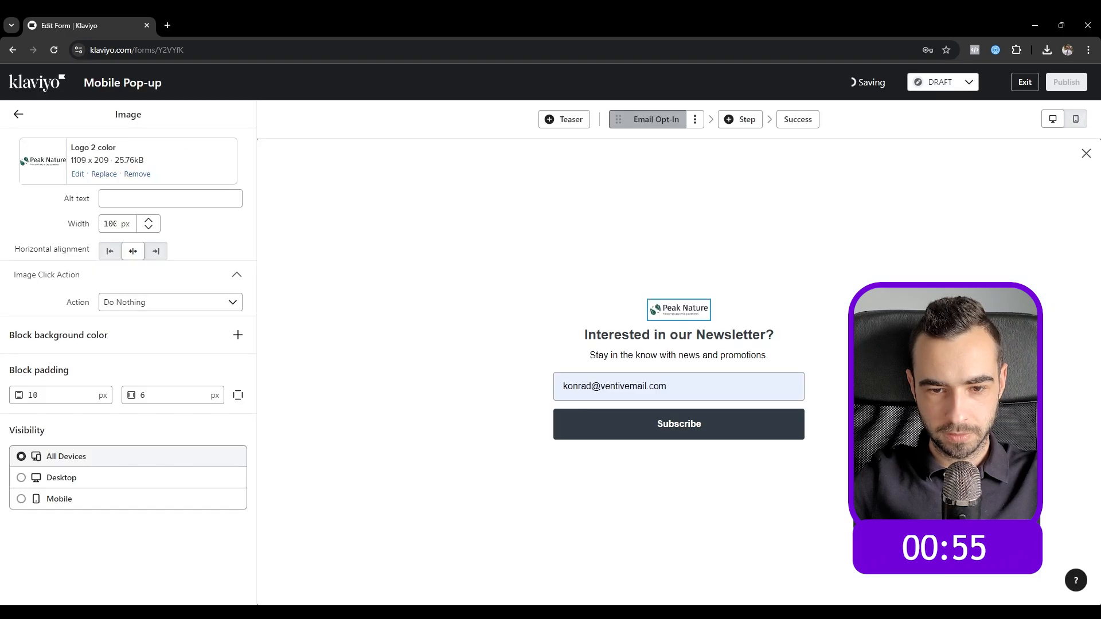
Step: Set the logo width to 250 px and its alt text to 'Peak Nature'
double_click(106, 224)
type("300")
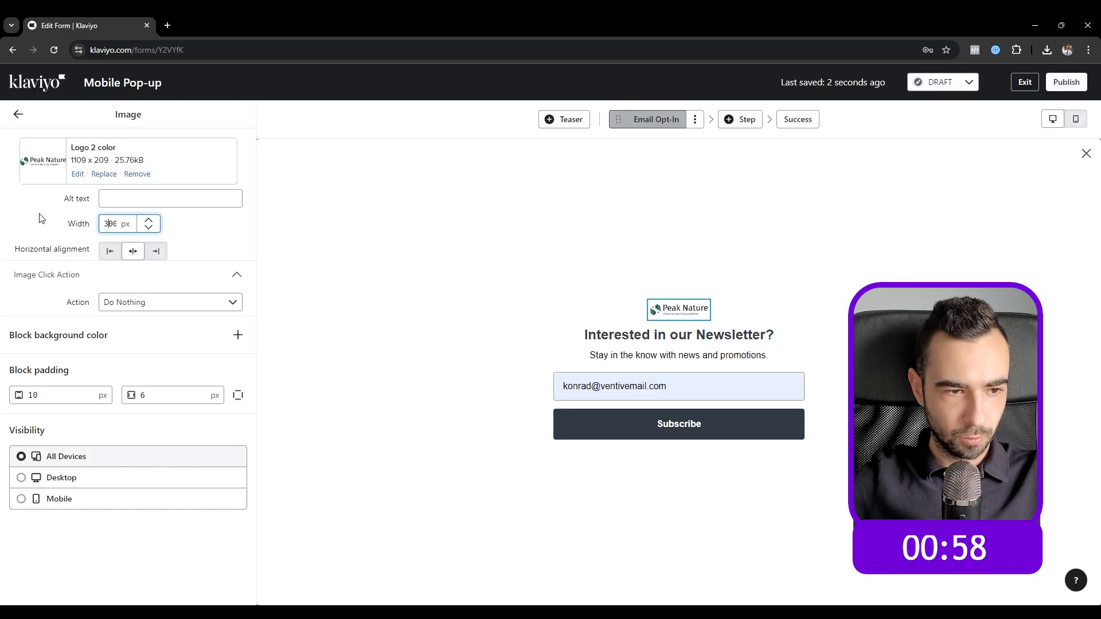
left_click(32, 218)
double_click(101, 228)
type("250")
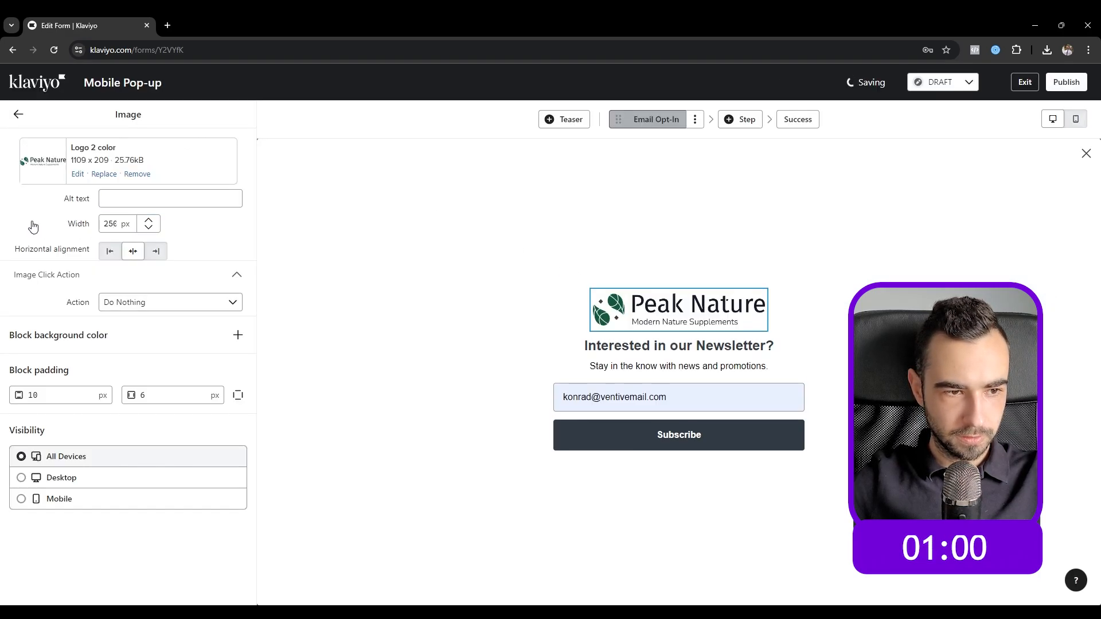
left_click(168, 196)
type("Peak Na")
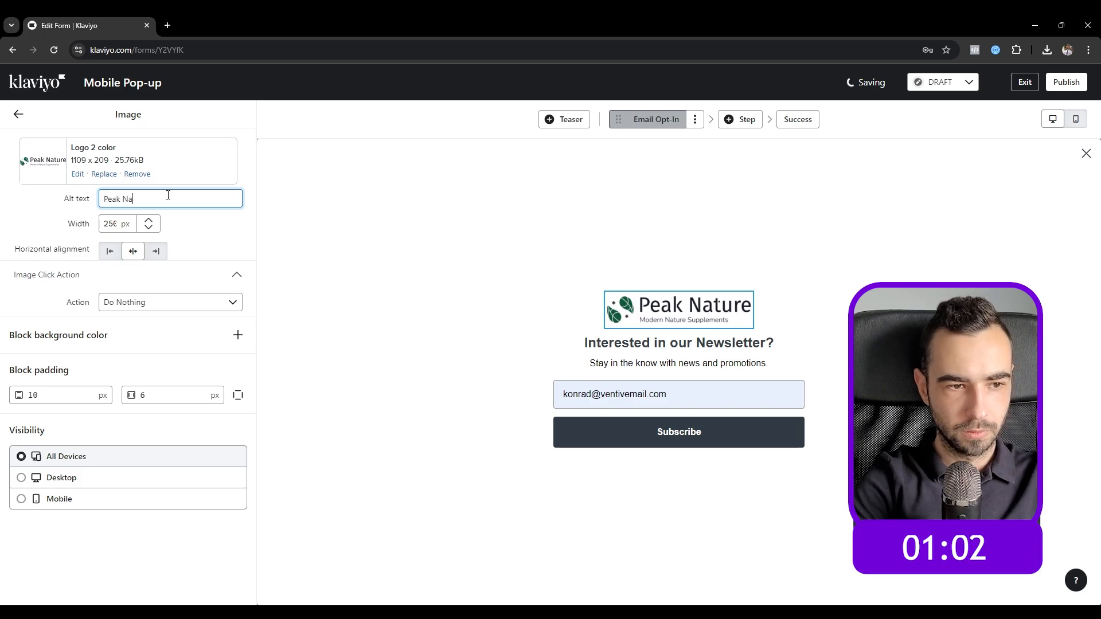
type("ture")
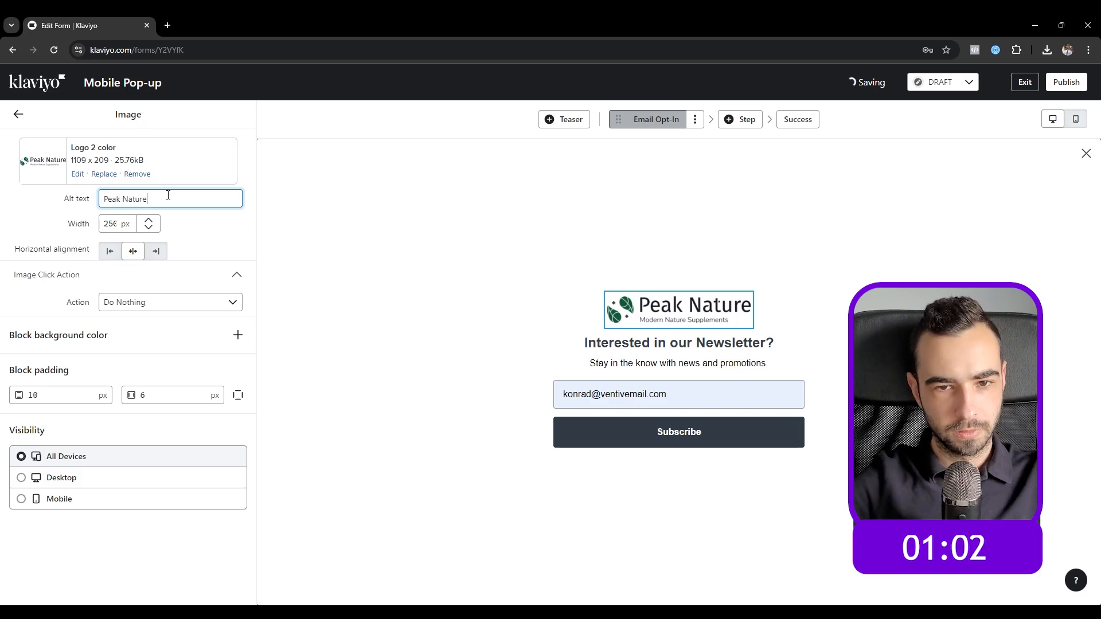
left_click(18, 116)
Step: Give the Subscribe button a dark green 11563A background
left_click(643, 441)
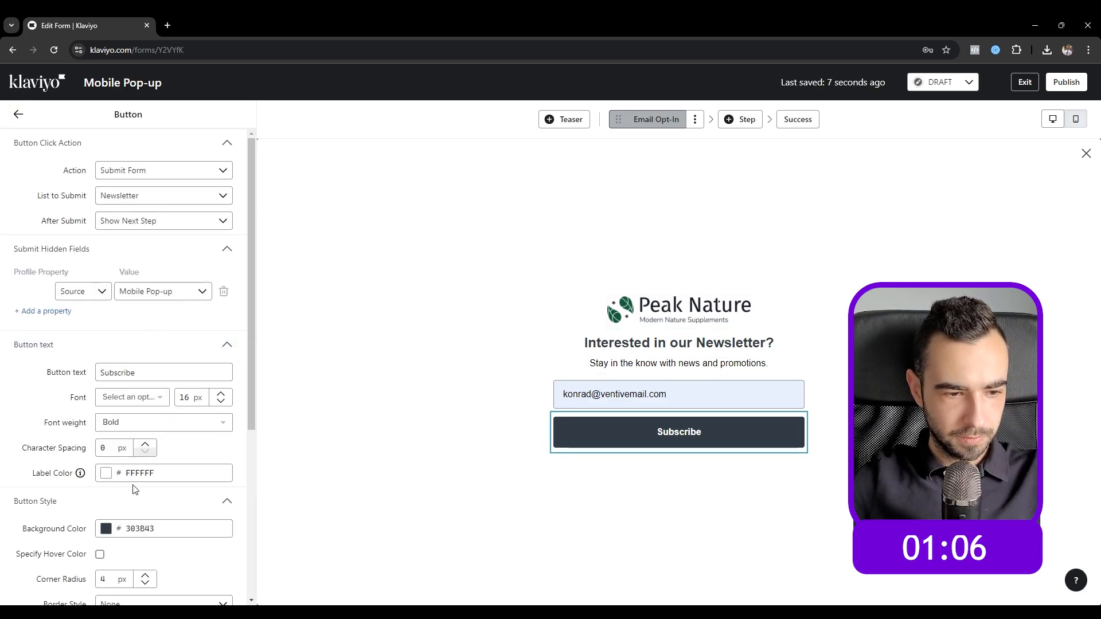
left_click(143, 528)
double_click(141, 528)
type("11563A")
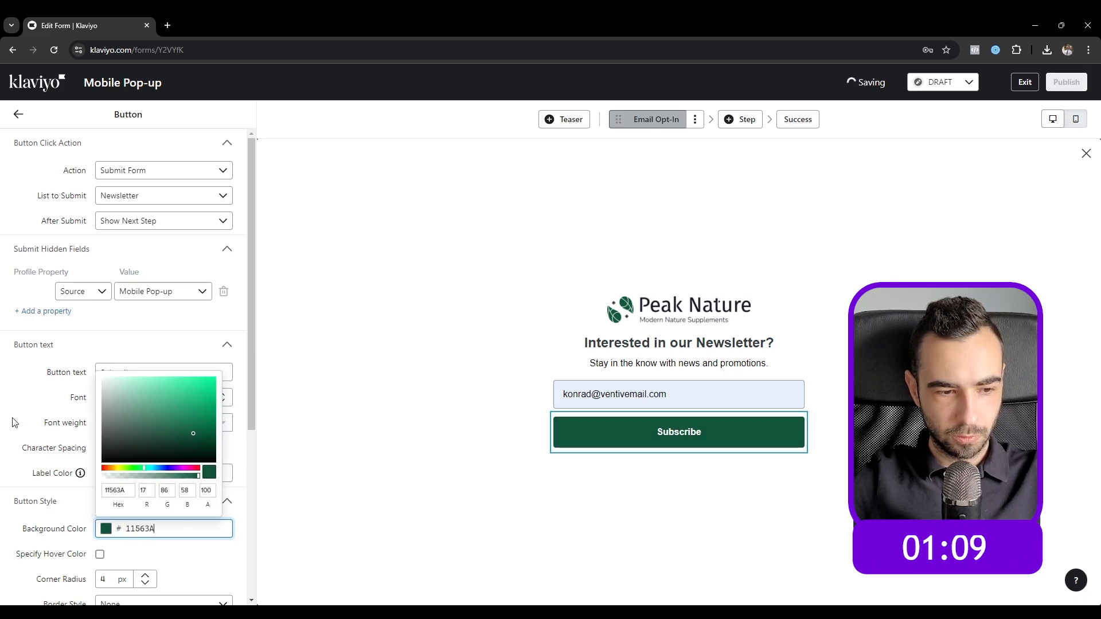
left_click(12, 423)
Step: Set the button's corner radius to 0 and raise its height to 60 px
scroll(123, 479, "down", 2)
double_click(107, 468)
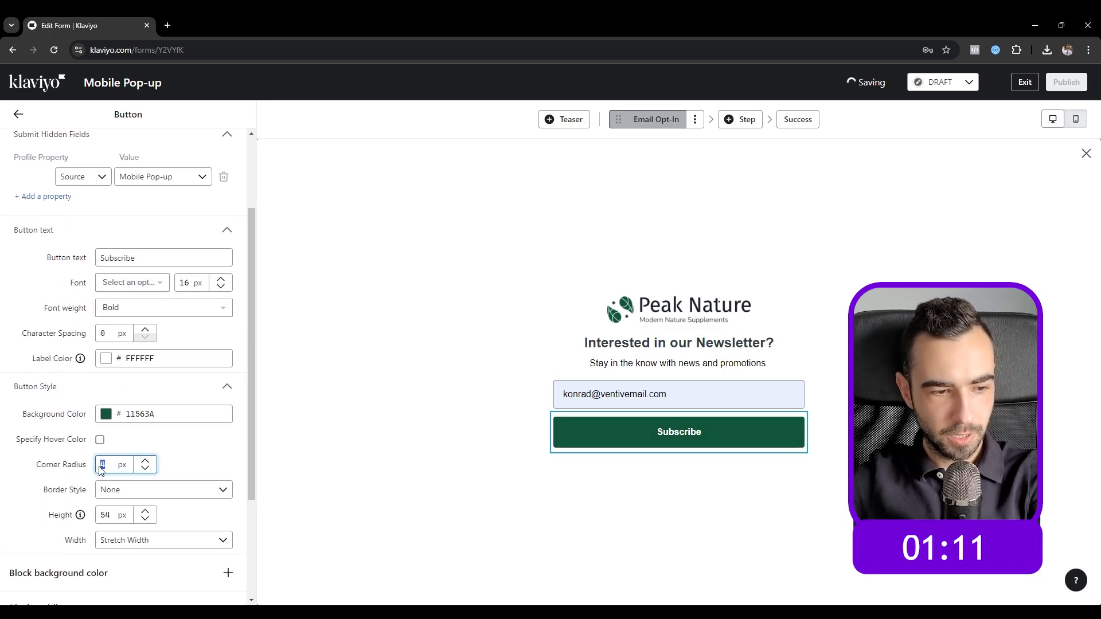
type("0")
left_click(32, 499)
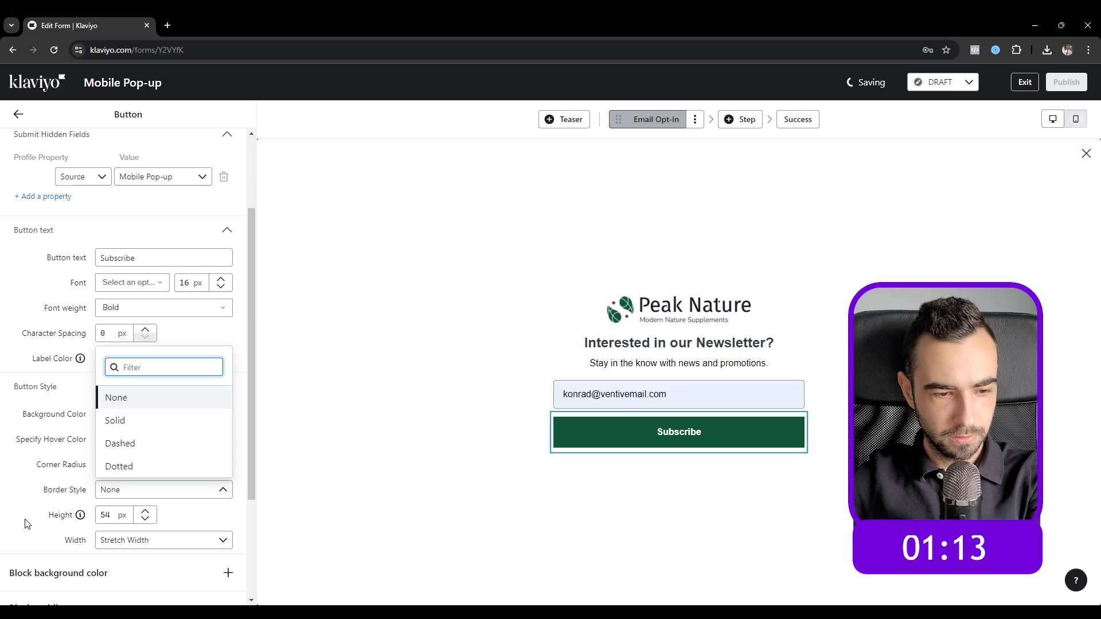
left_click(27, 522)
left_click(115, 516)
left_click(143, 514)
left_click(143, 514)
left_click(144, 513)
left_click(143, 514)
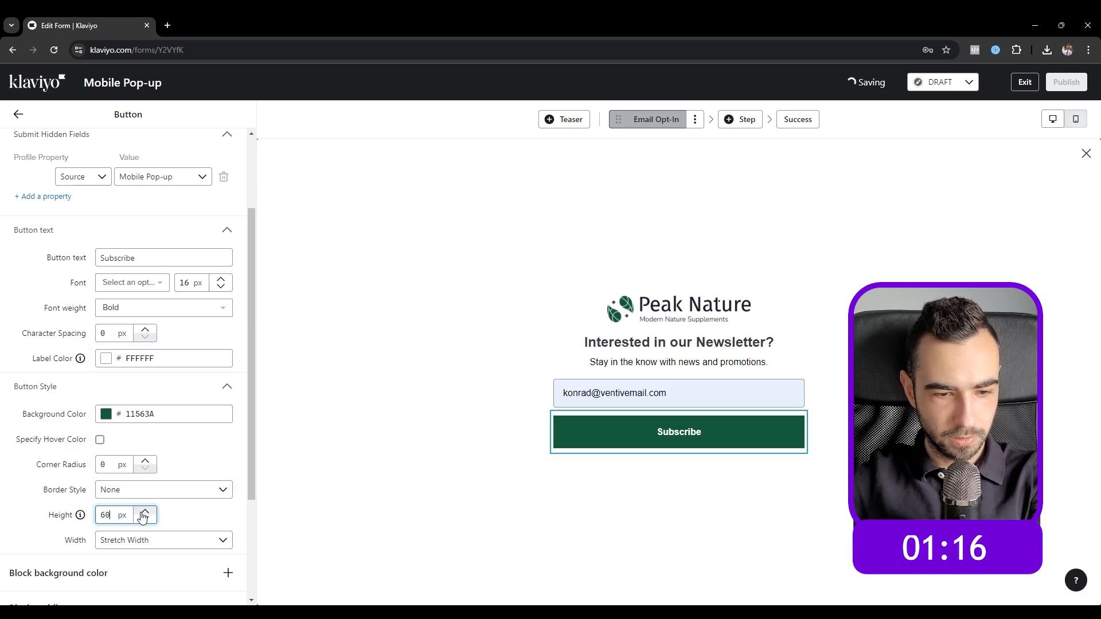
Step: Switch the button text to Poppins and enlarge its font size
left_click(144, 282)
left_click(143, 365)
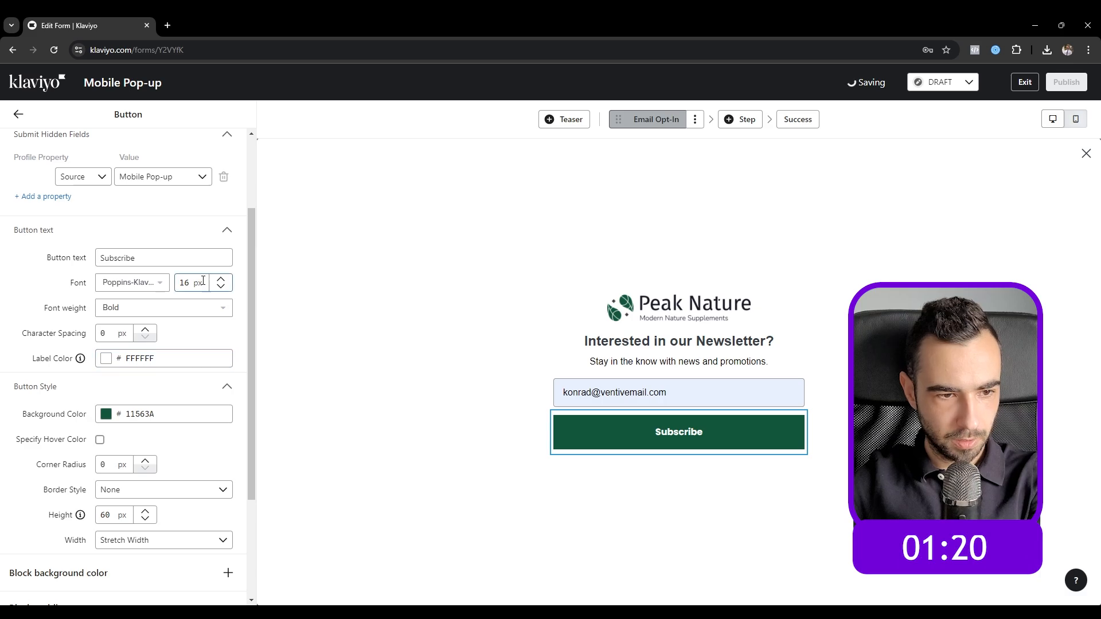
left_click(223, 280)
left_click(223, 281)
Step: Show the pop-up only on mobile and adjust the close-on-outside-click options
left_click(19, 114)
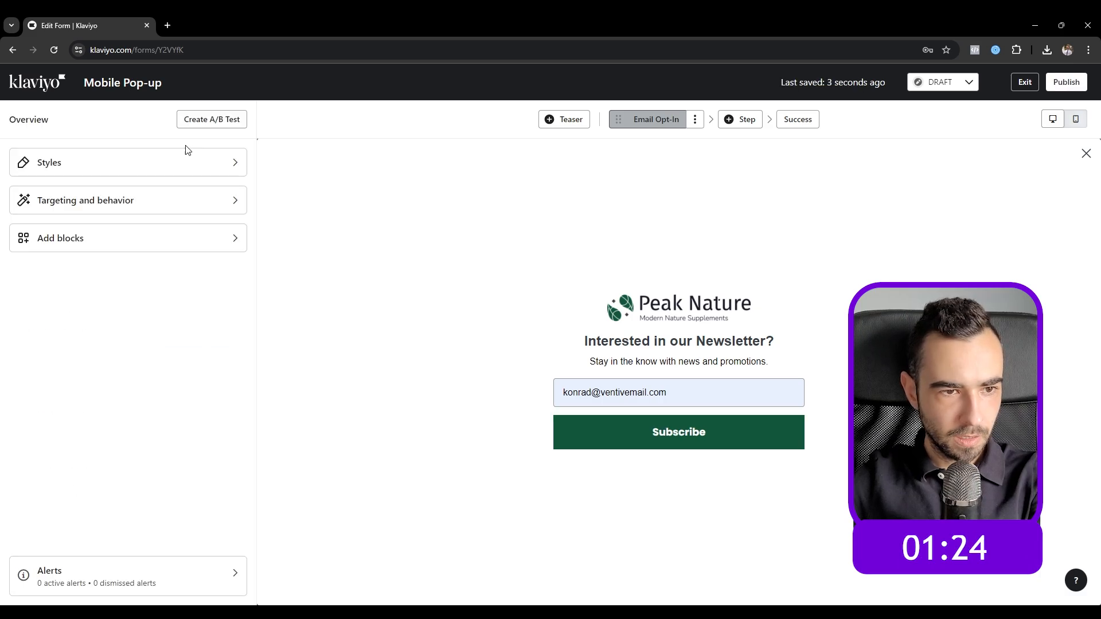
left_click(114, 204)
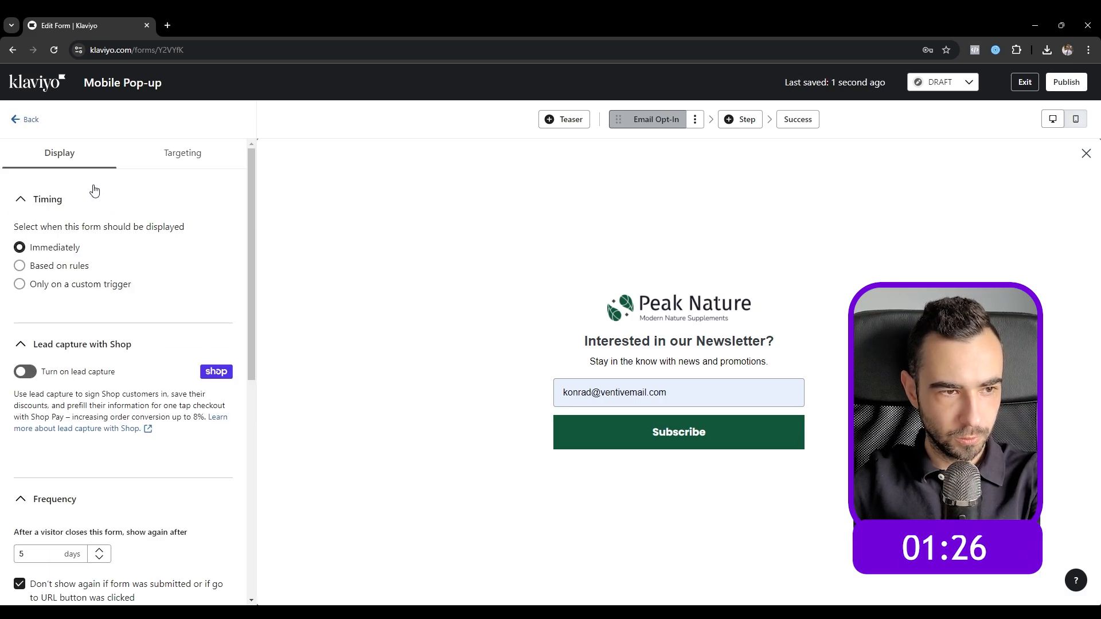
scroll(60, 297, "down", 8)
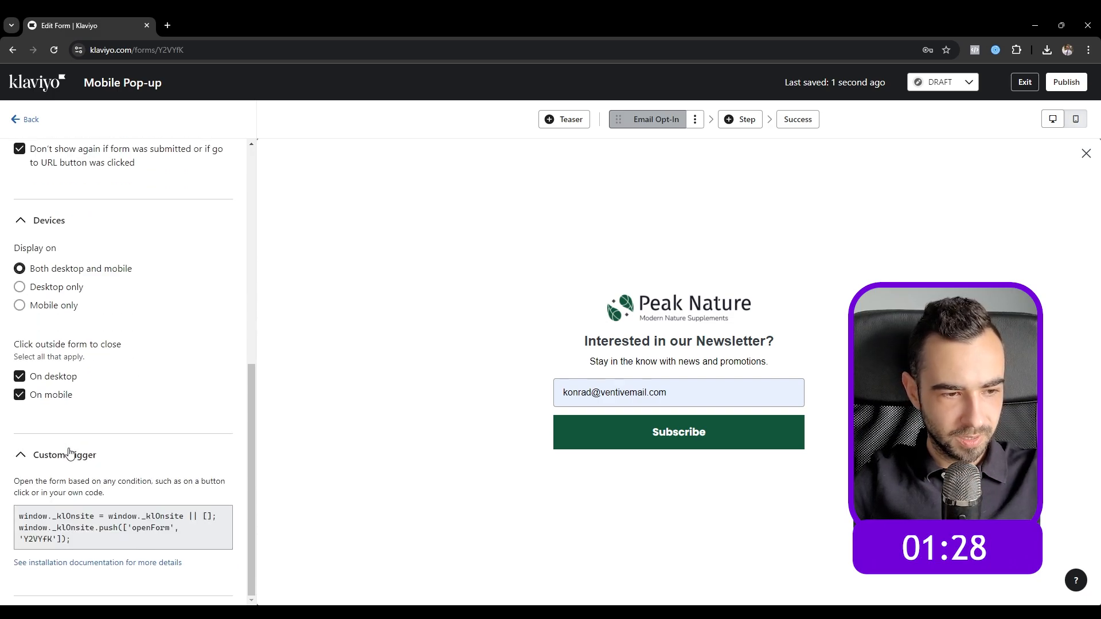
left_click(57, 379)
left_click(55, 395)
left_click(57, 308)
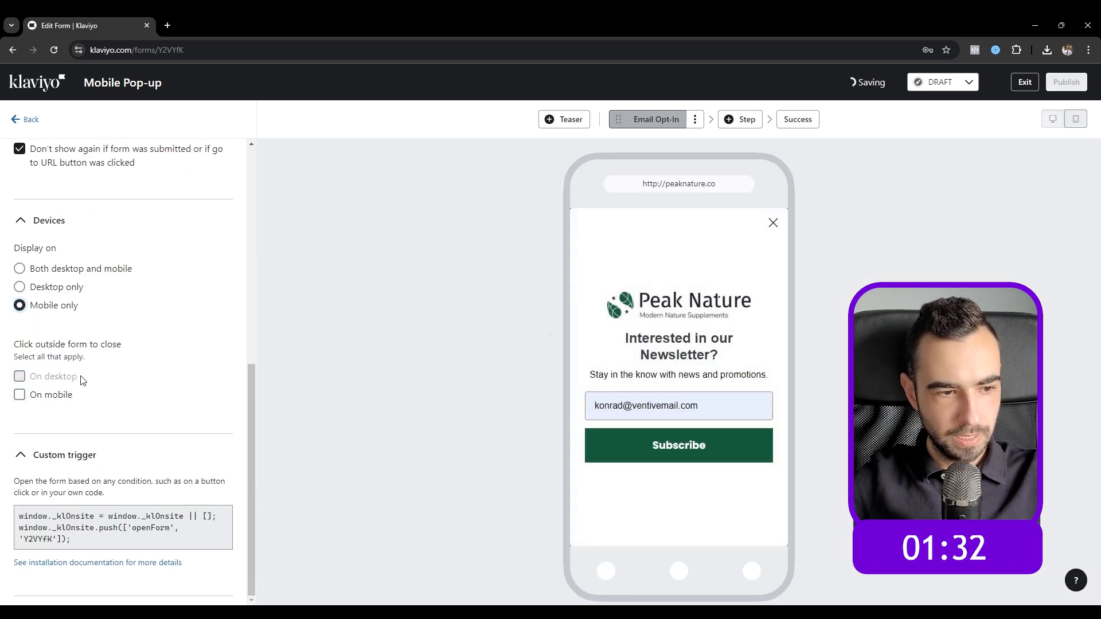
left_click(20, 396)
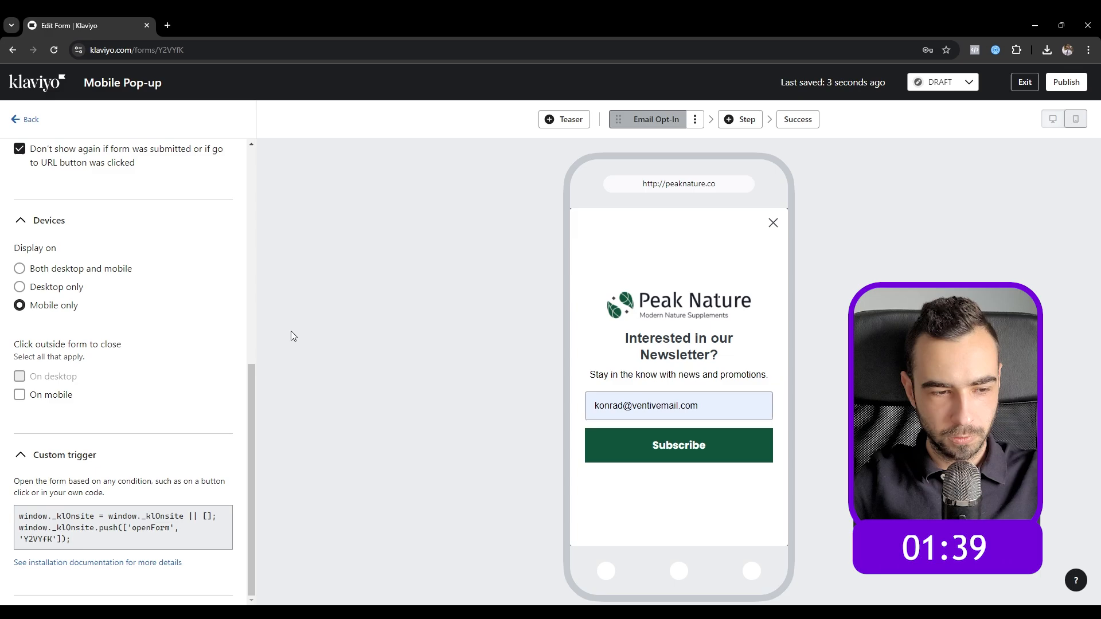
Step: Set the pop-up to reshow after 7 days
scroll(214, 376, "up", 1)
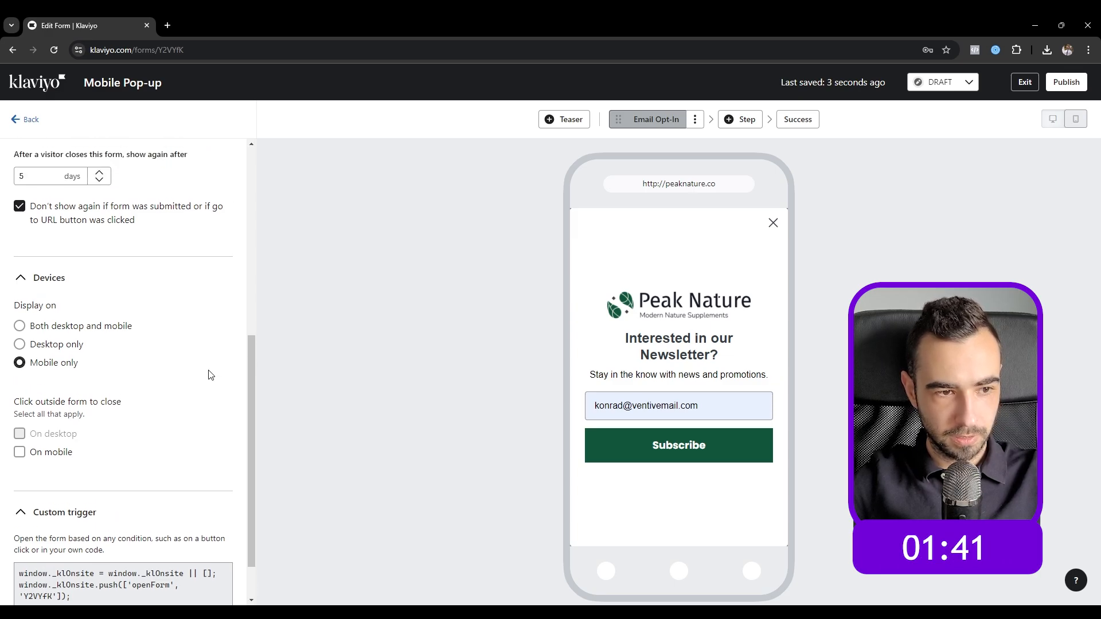
scroll(153, 338, "up", 2)
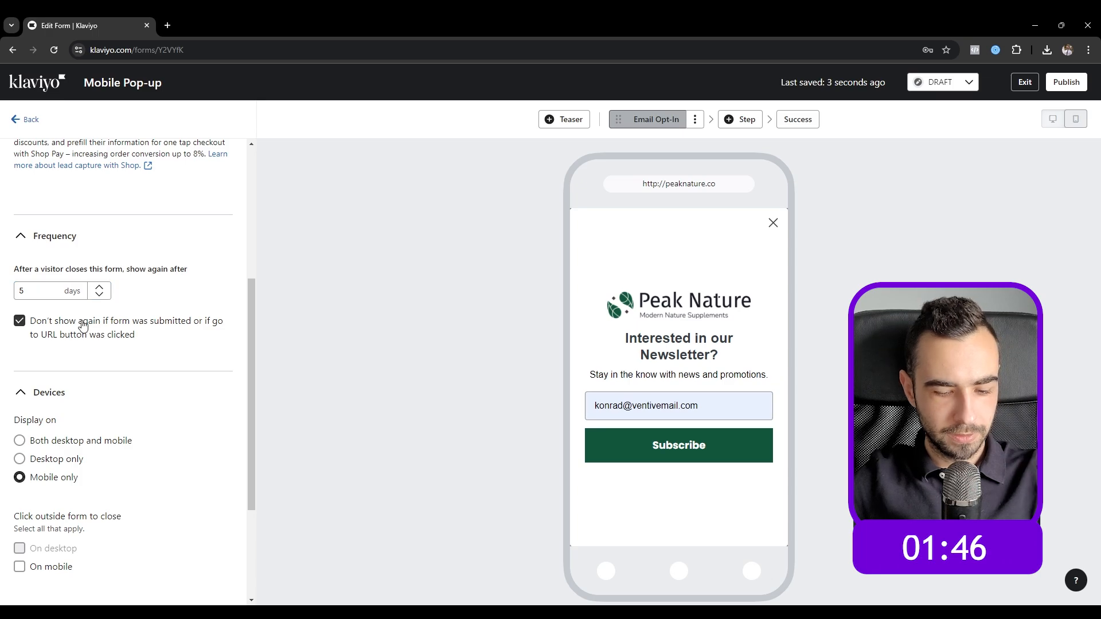
double_click(22, 291)
type("7")
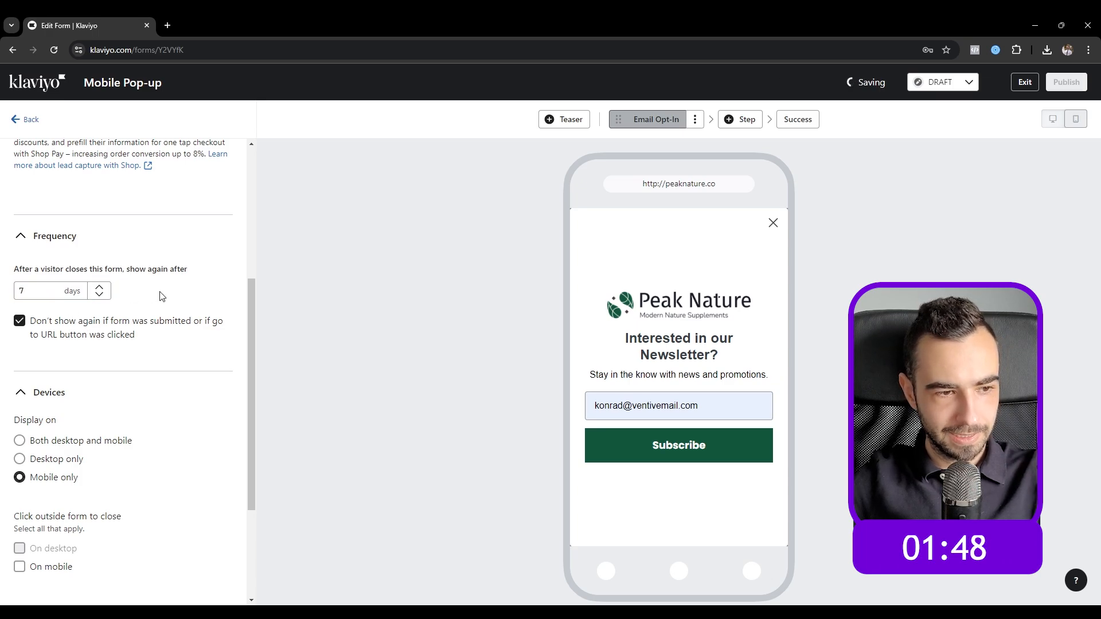
Step: Display the form by rules: after a 10-second delay or 60% scroll distance
scroll(162, 296, "up", 5)
left_click(45, 270)
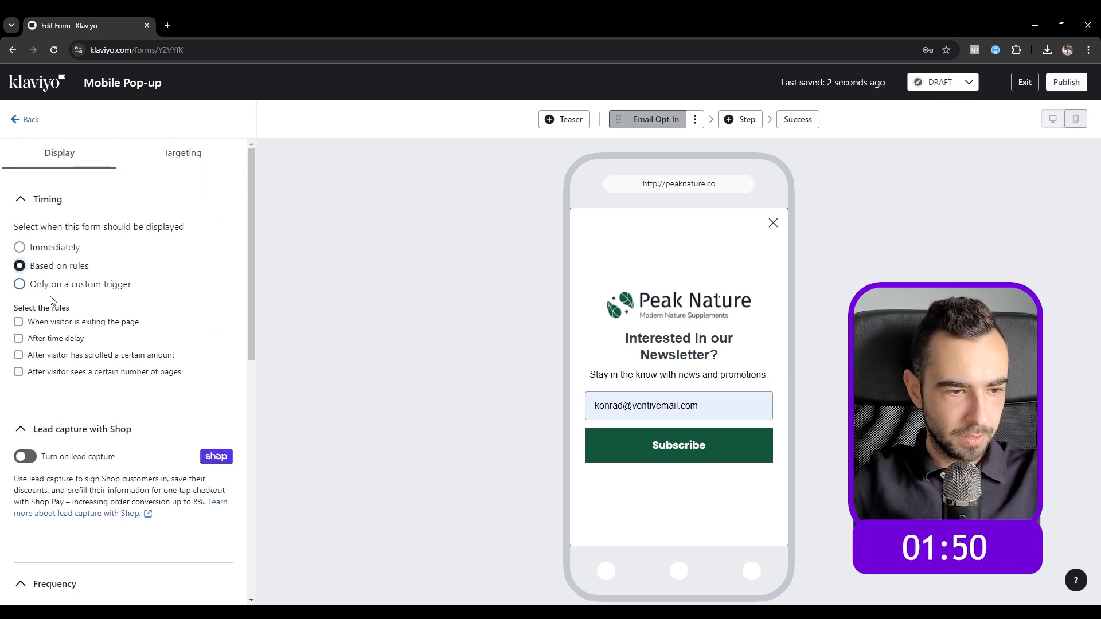
left_click(45, 340)
left_click(43, 369)
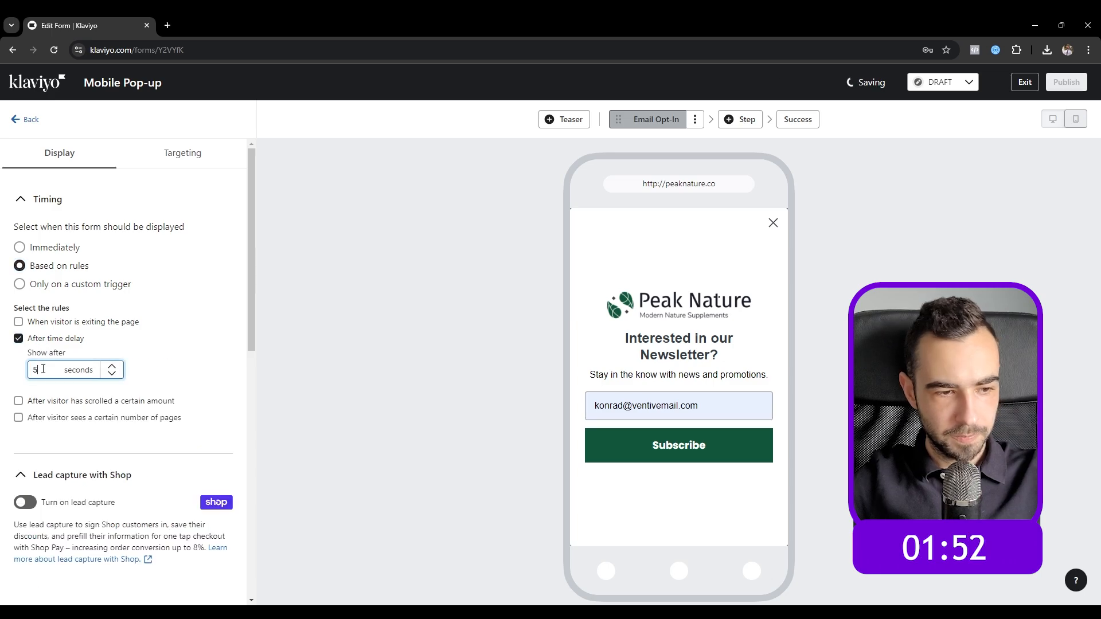
type("10")
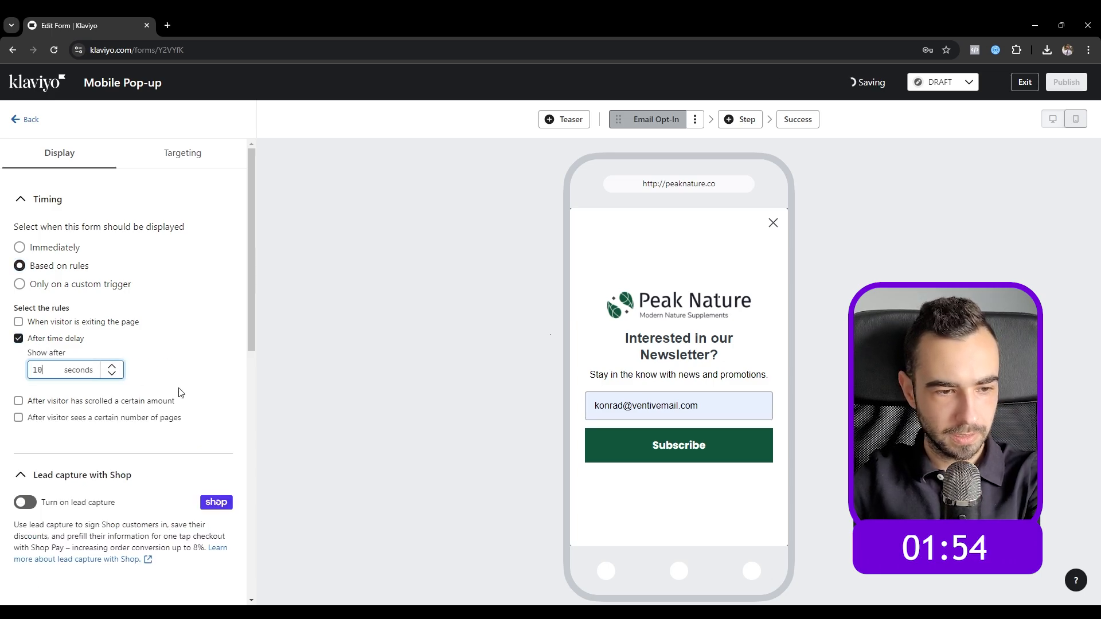
left_click(123, 402)
left_click(34, 434)
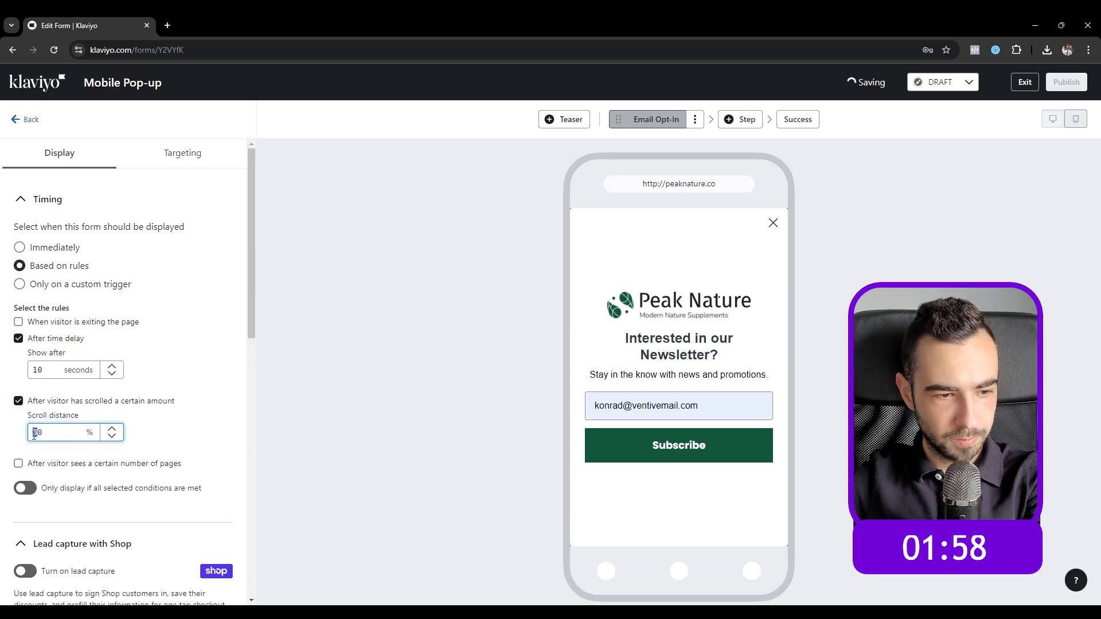
left_click(193, 444)
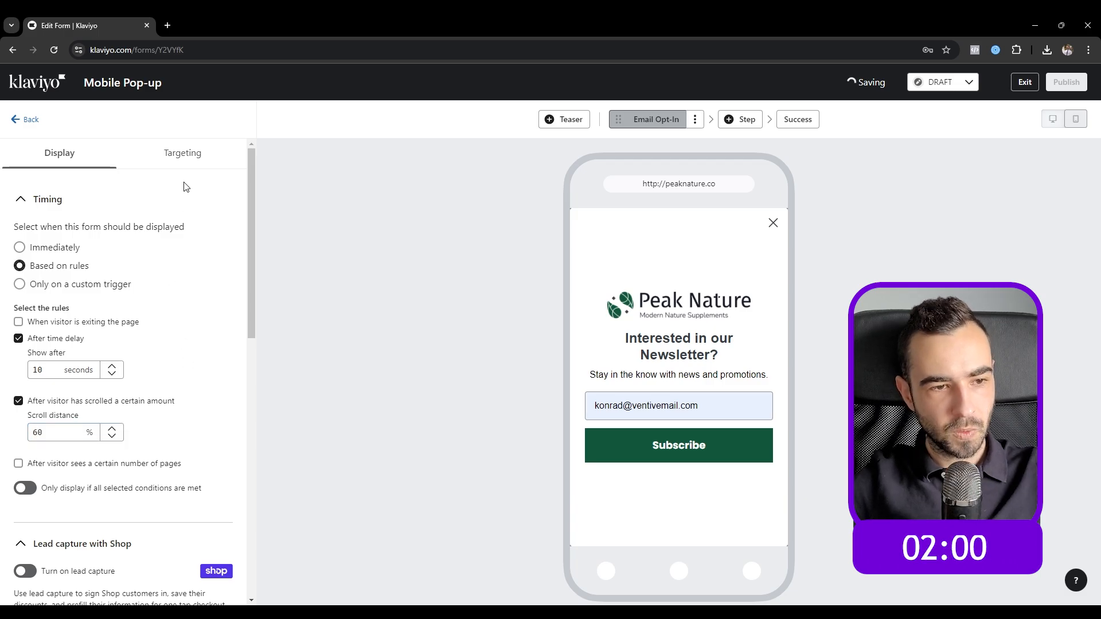
Step: Hide the form on URLs containing /cart
left_click(182, 156)
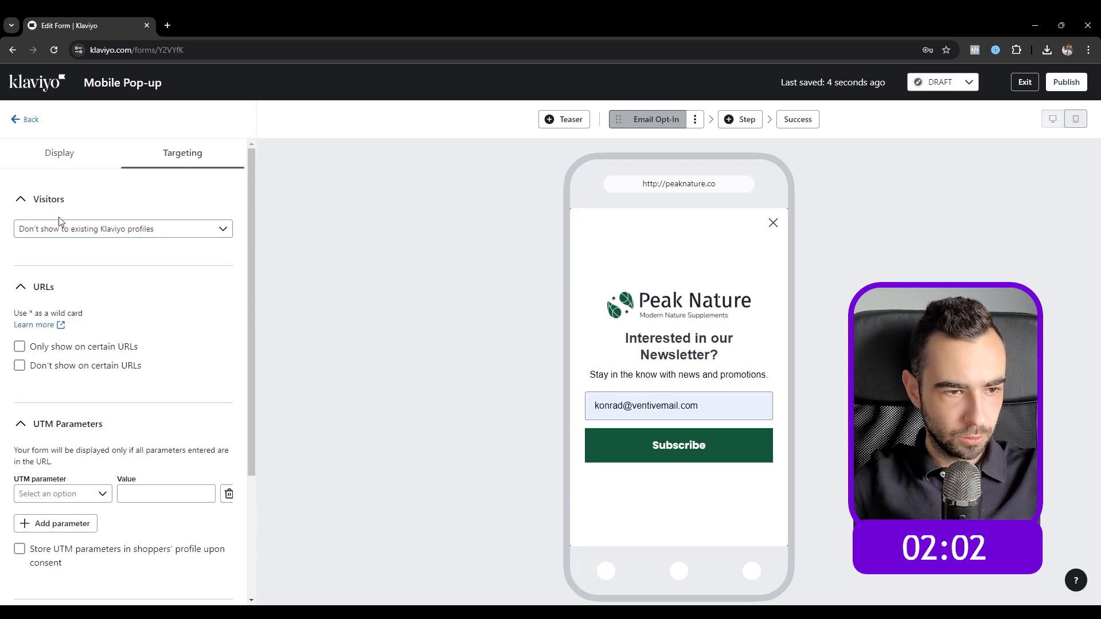
left_click(78, 374)
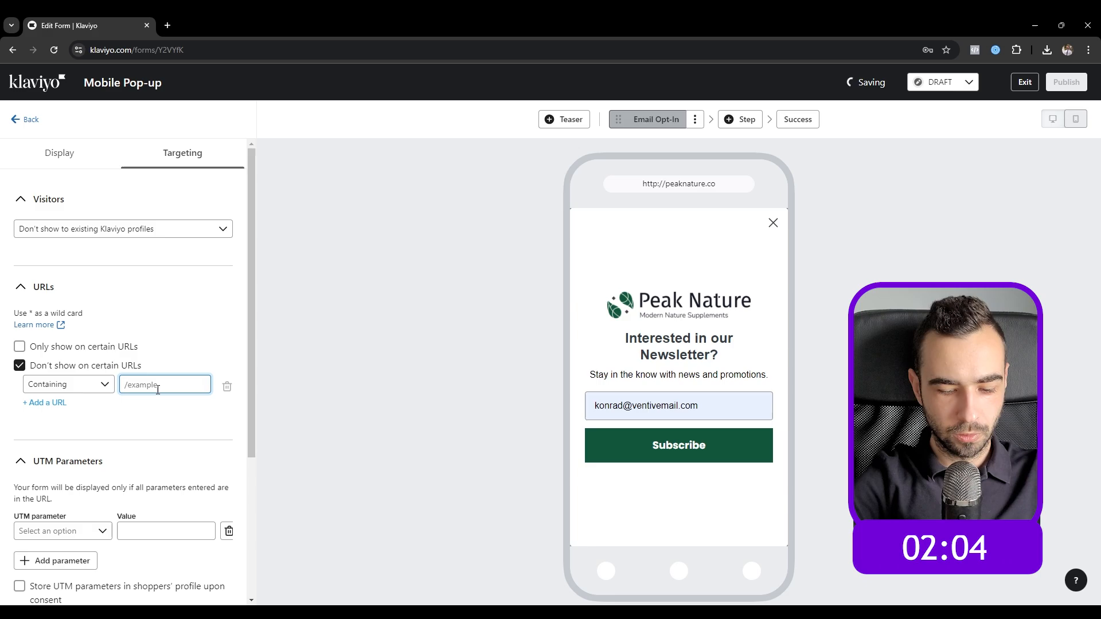
type("/cart")
scroll(172, 378, "down", 4)
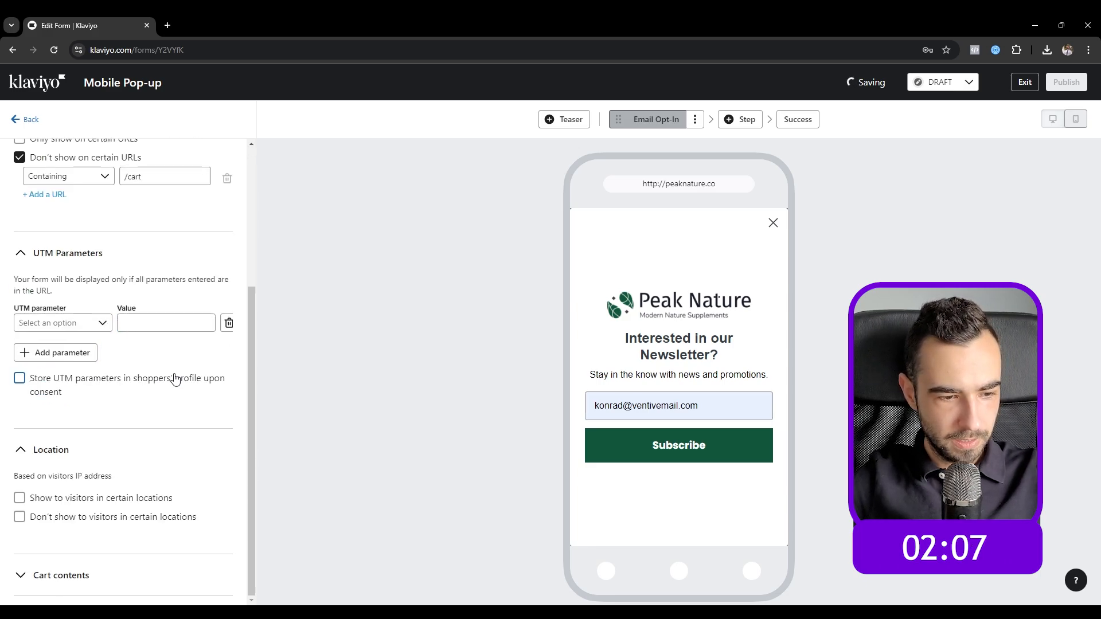
scroll(144, 292, "up", 4)
Step: Review the display timing settings and go back to the form overview
left_click(70, 164)
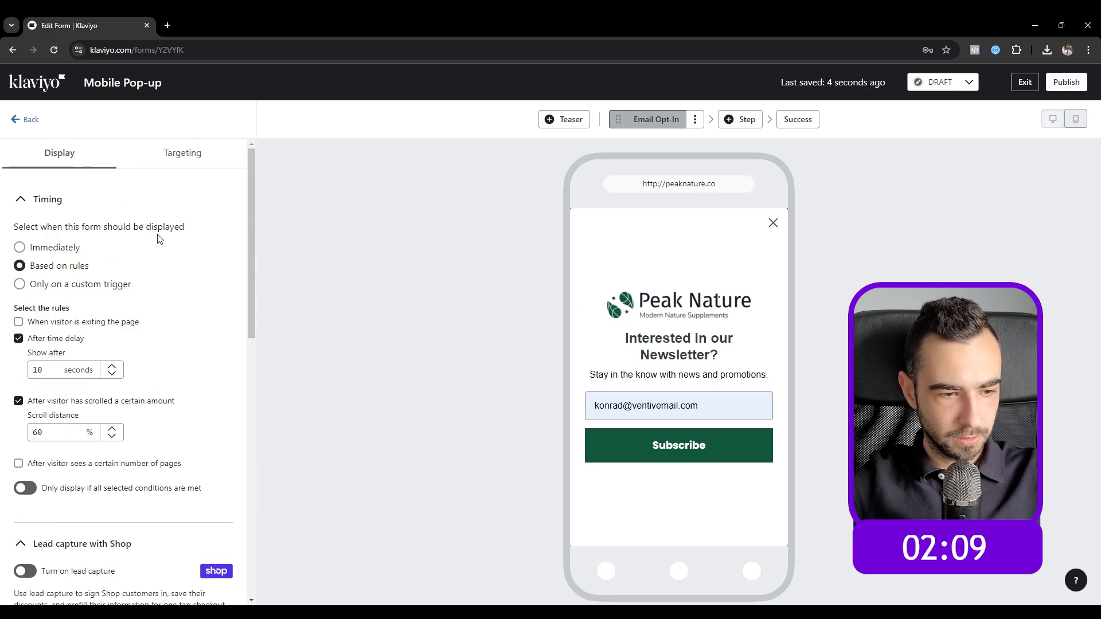
scroll(157, 239, "down", 10)
scroll(126, 319, "up", 10)
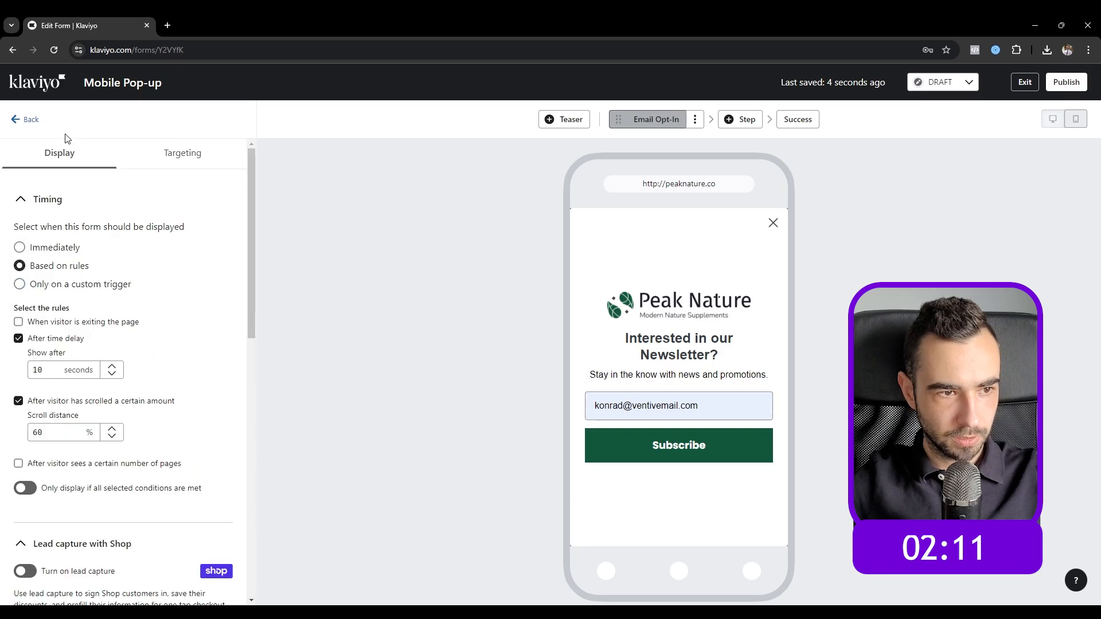
left_click(29, 119)
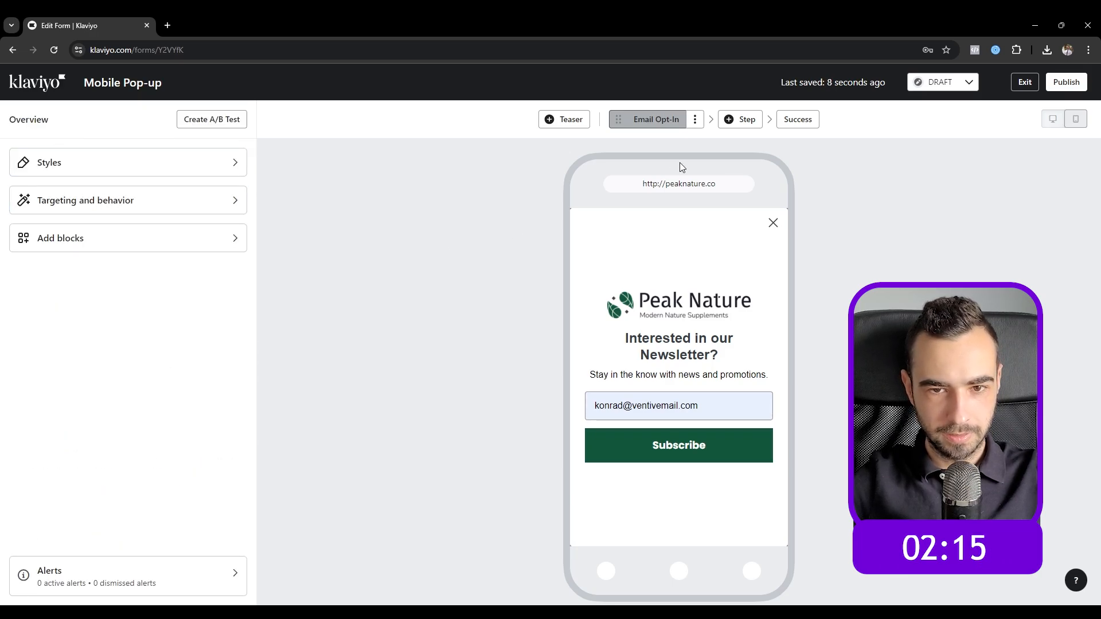
Step: Change the heading to 'Want 10% OFF your first order?'
left_click(662, 344)
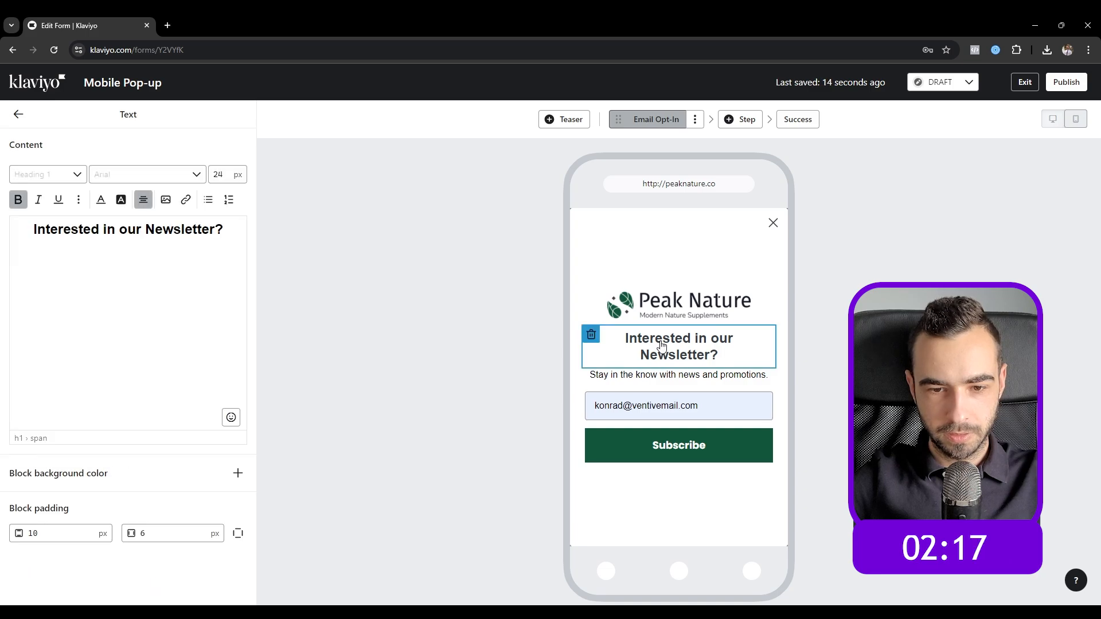
triple_click(190, 231)
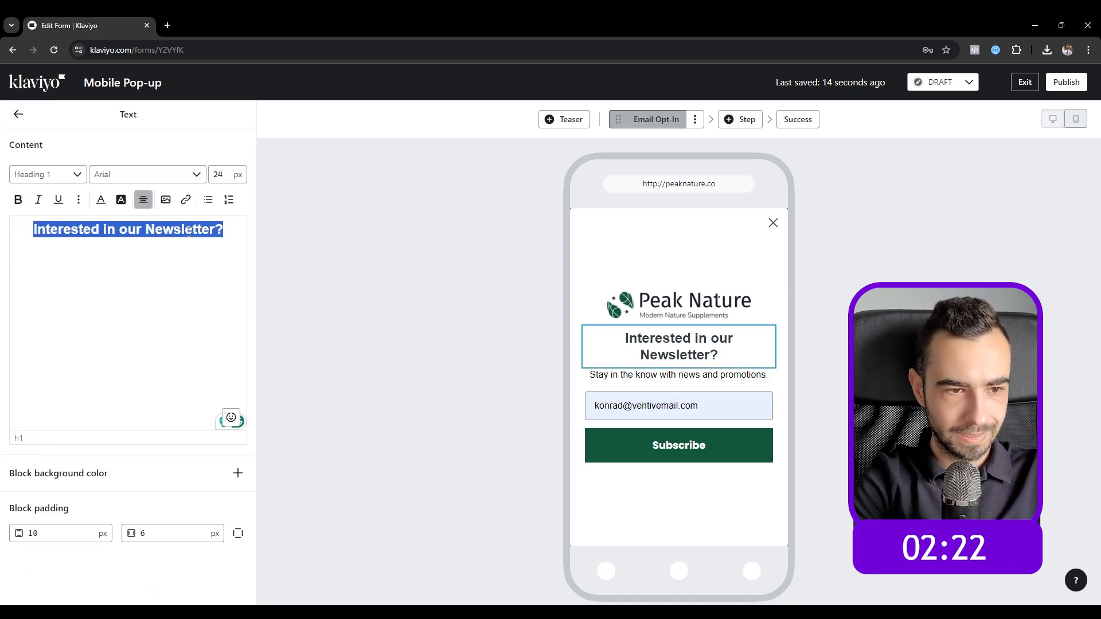
type("Wa")
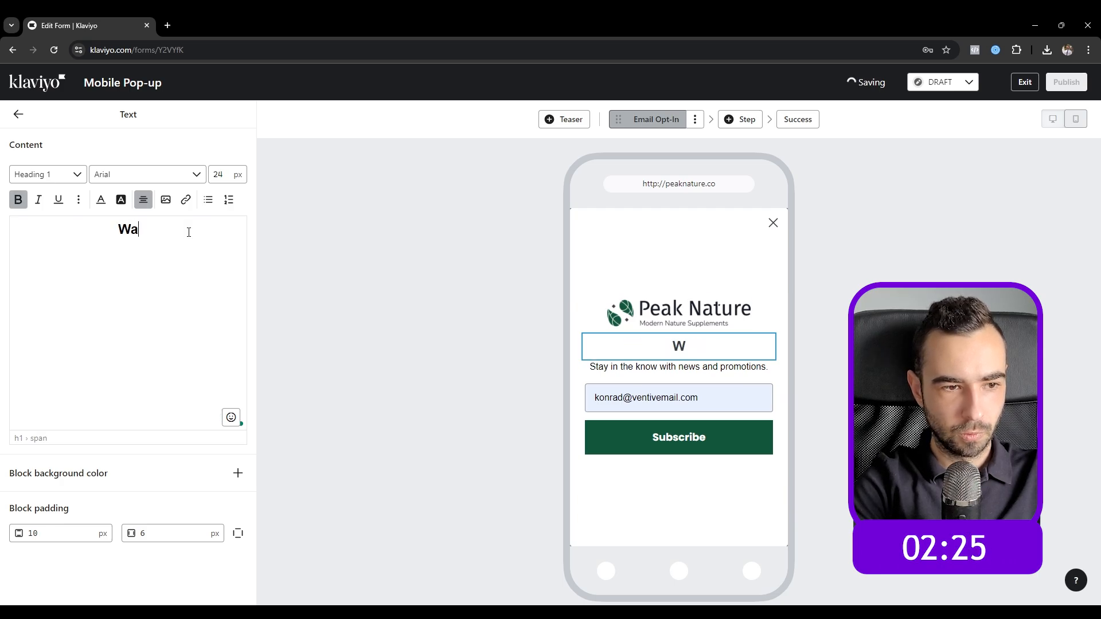
type("nt 10% OFF your first order?")
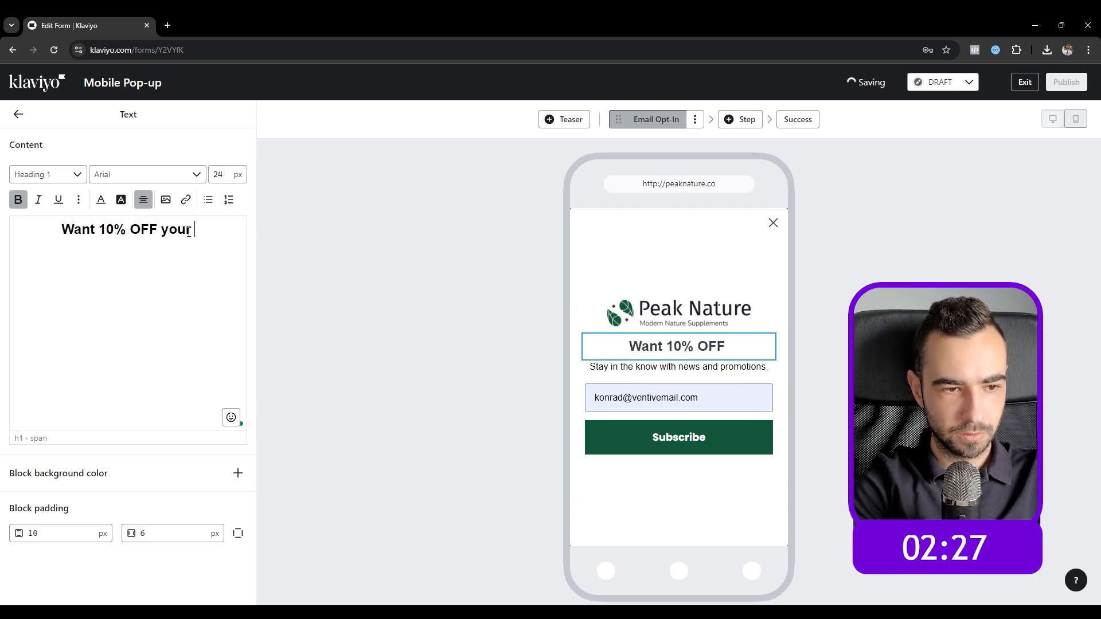
Step: Delete the 'Stay in the know with news and promotions.' subtitle block
left_click(753, 395)
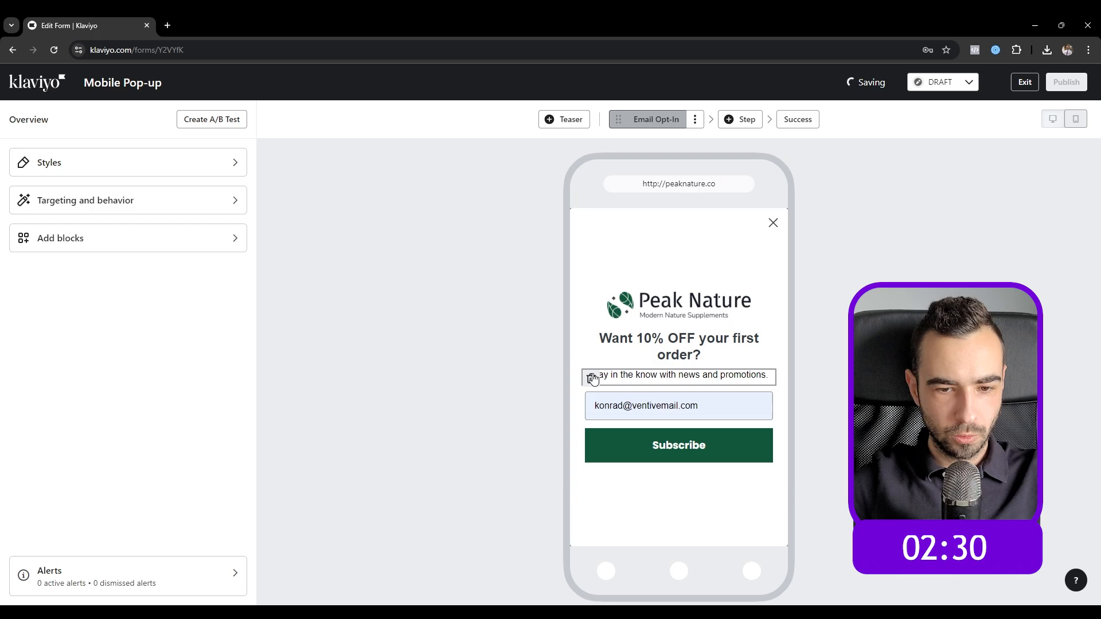
left_click(592, 375)
left_click(727, 367)
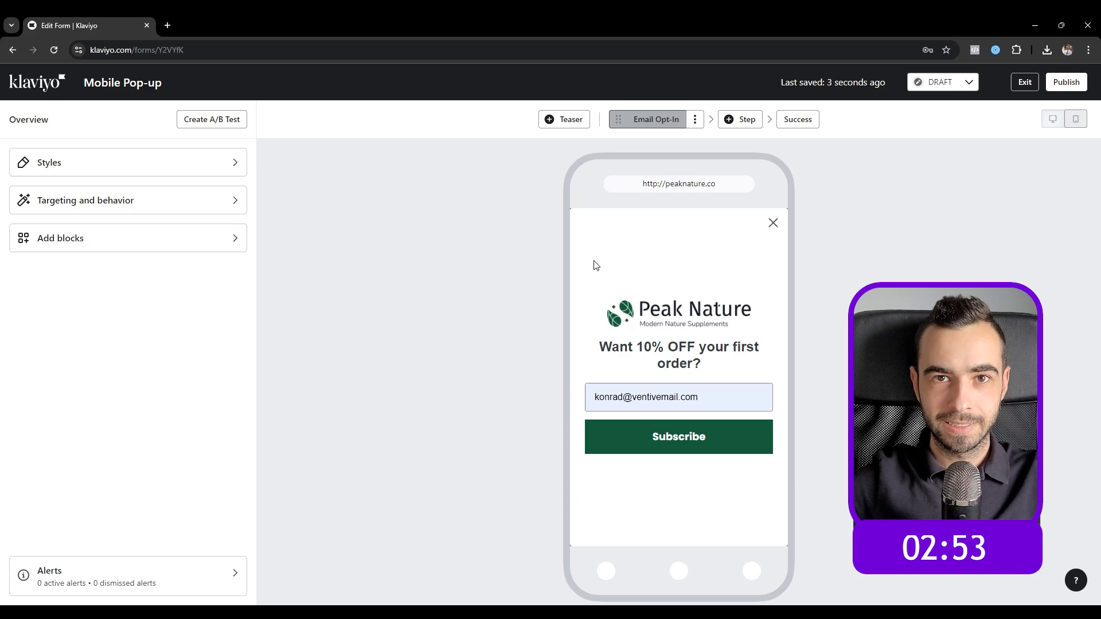
Step: Clone the Email Opt-In step as 'Micro -yes' and move it before Email Opt-In
left_click(696, 121)
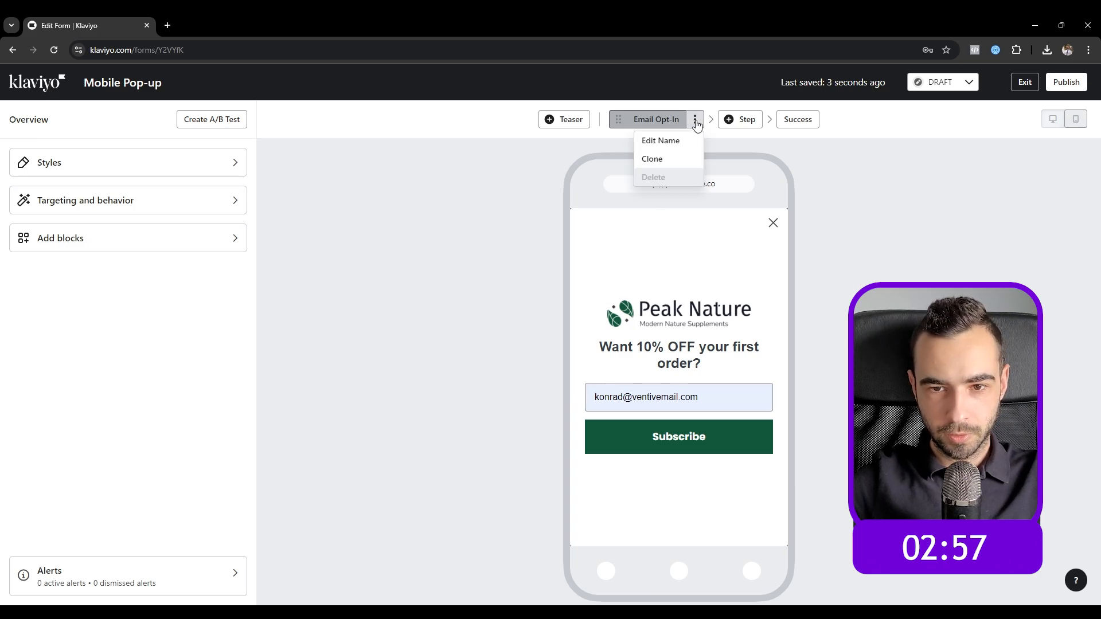
left_click(678, 159)
key("ctrl+a")
type("Micro -yes")
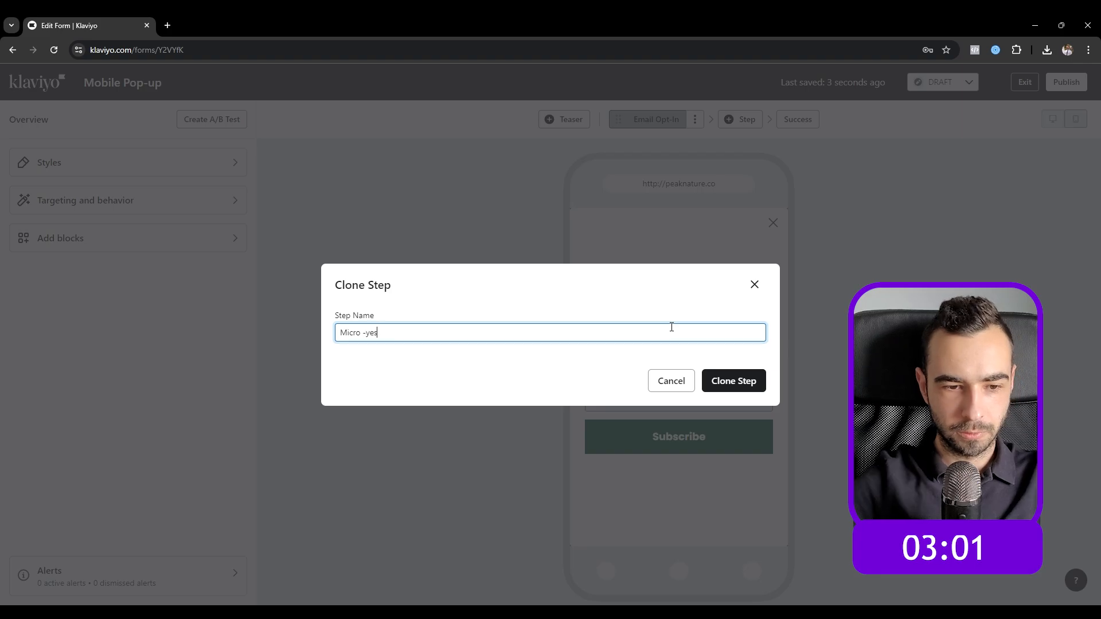
key("Return")
left_click_drag(645, 119, 591, 119)
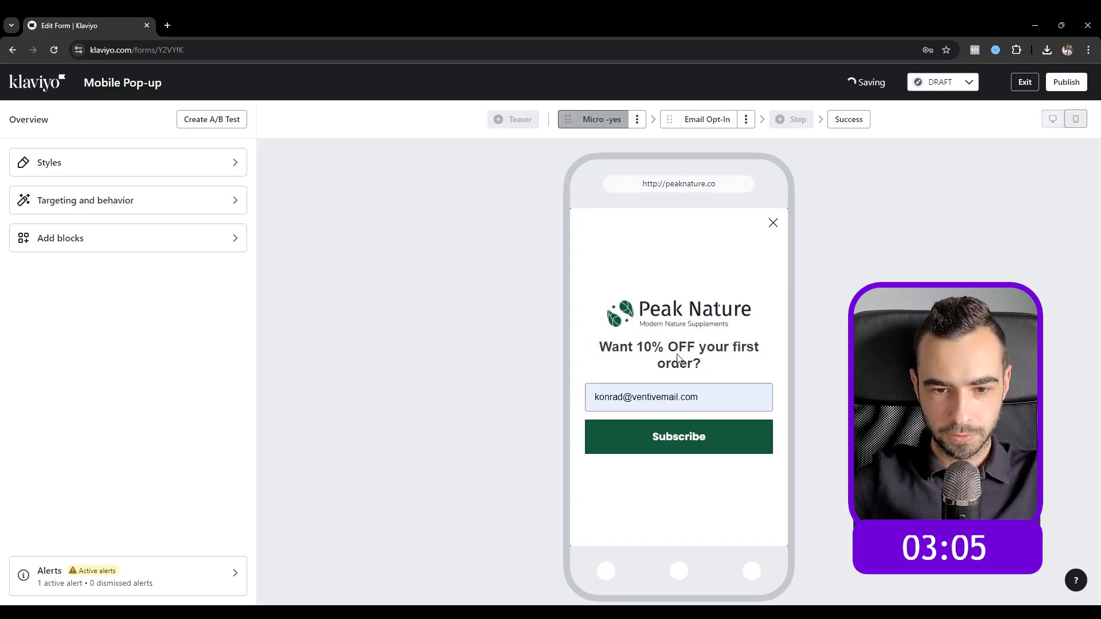
Step: Remove the email field and relabel the button 'Yes, I want to save 10%!'
left_click(592, 388)
left_click(730, 367)
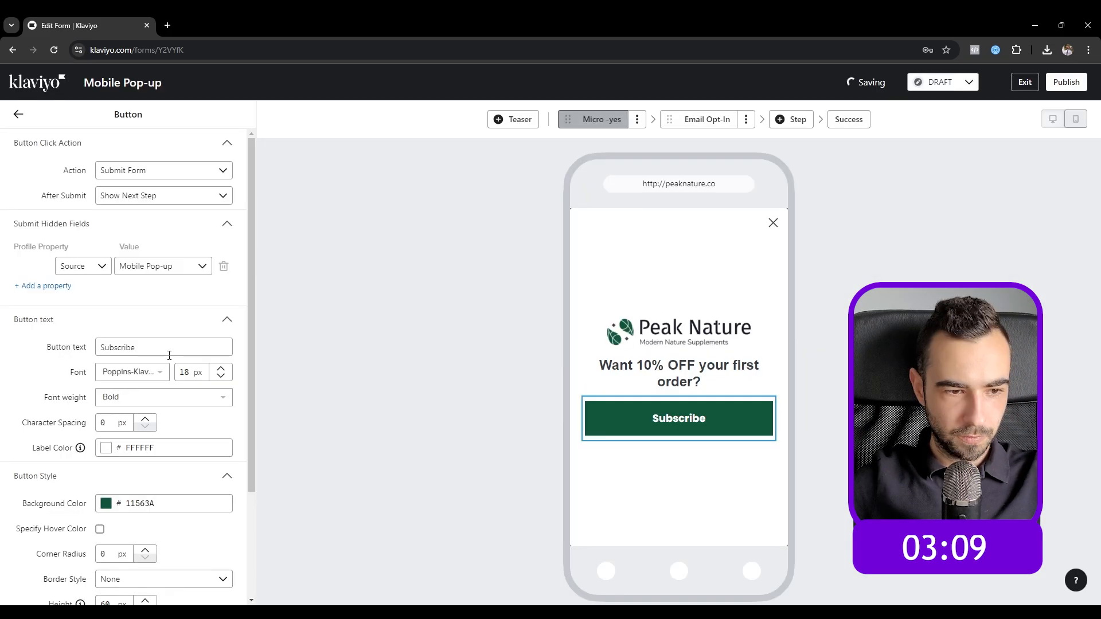
double_click(164, 346)
type("Y")
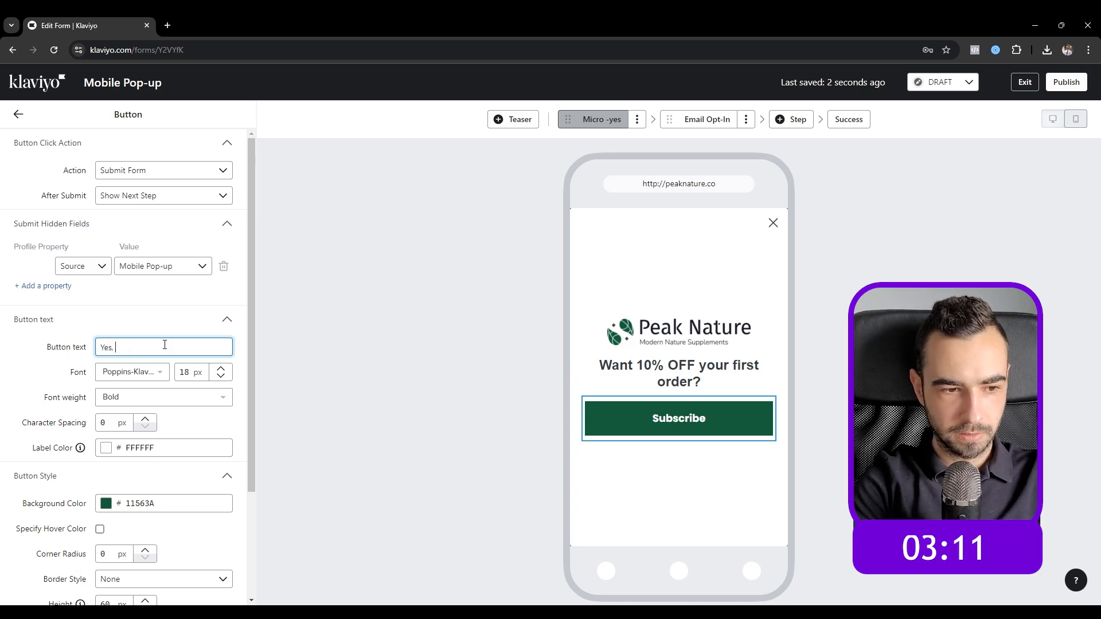
type("es,")
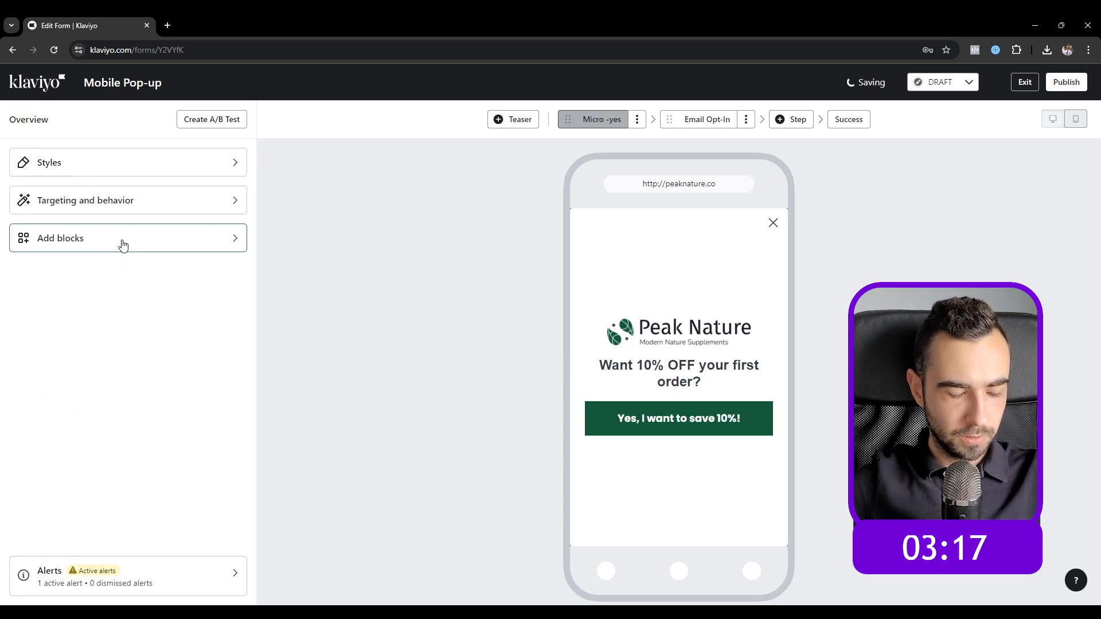
left_click(123, 240)
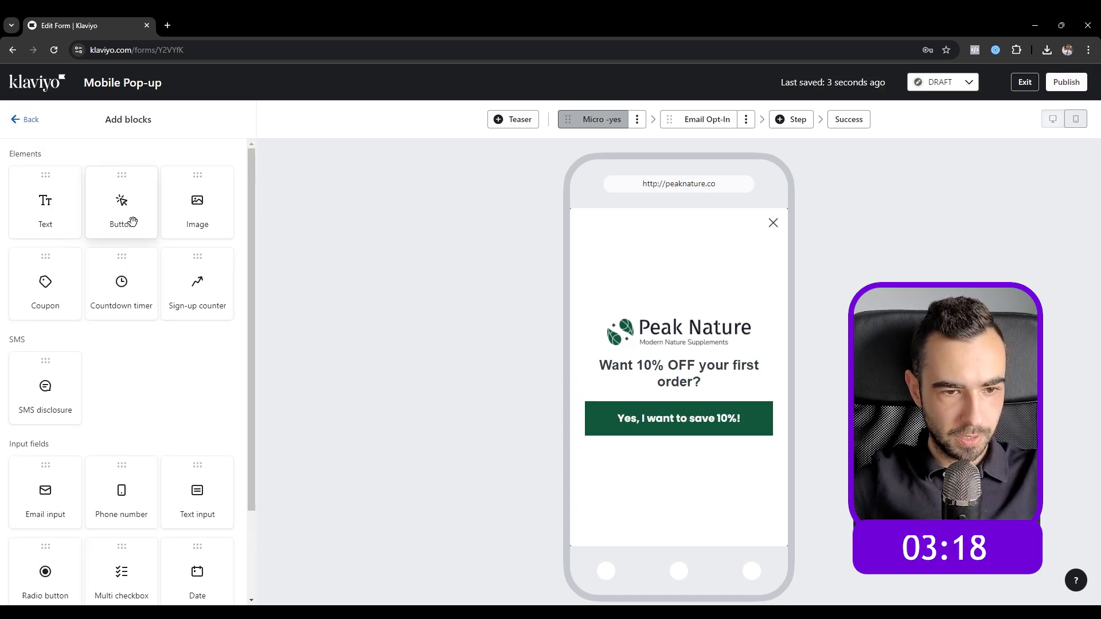
Step: Add a second button below the green one with a fully transparent background
left_click_drag(133, 222, 688, 435)
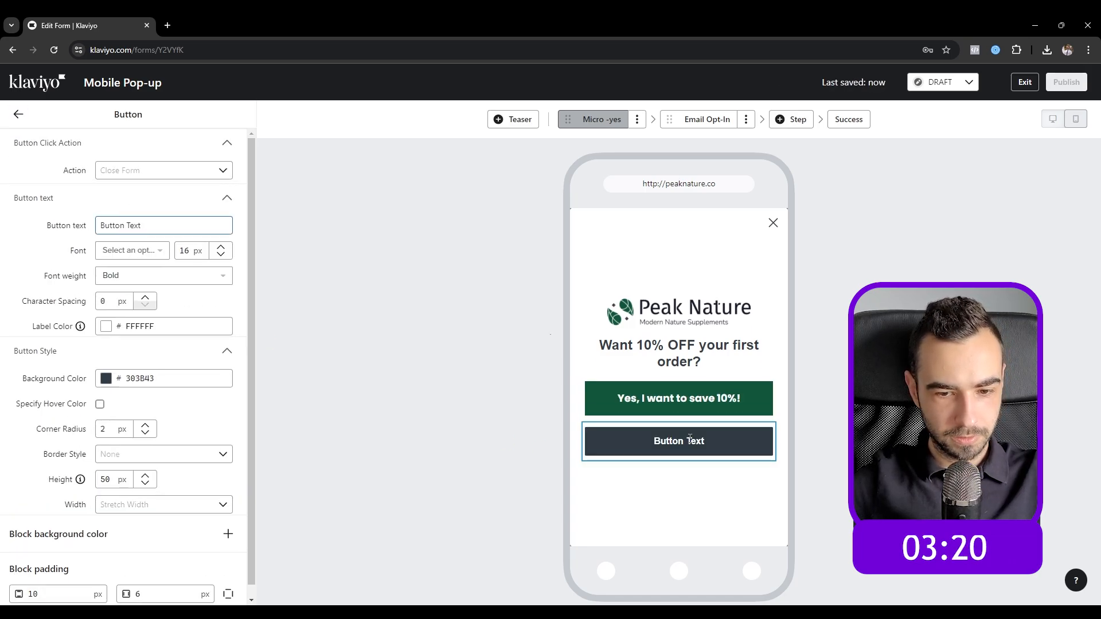
left_click(122, 382)
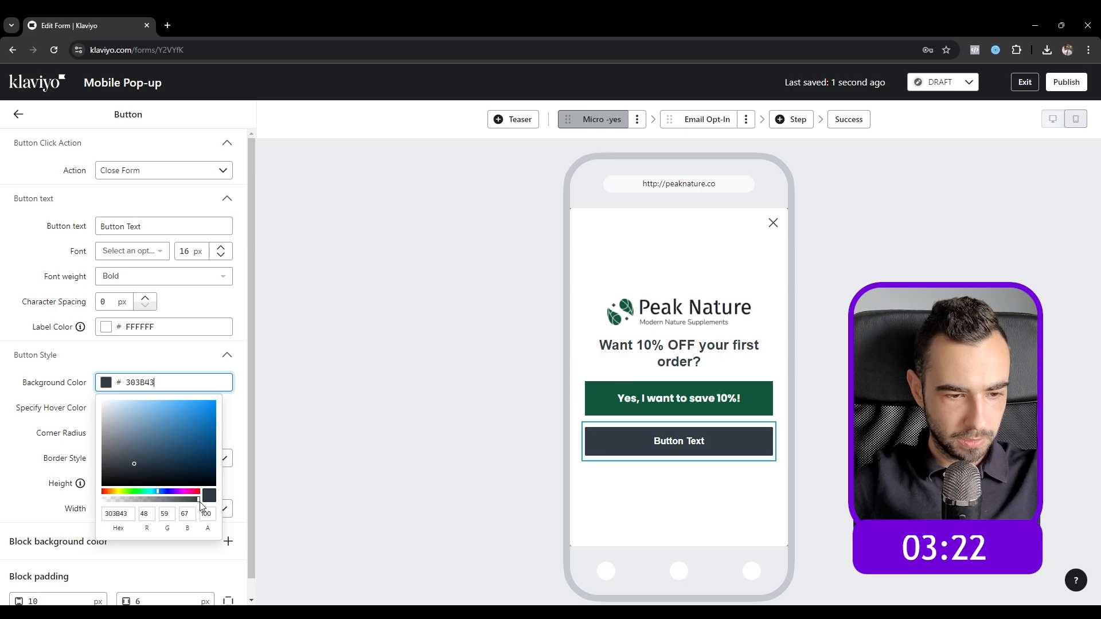
left_click_drag(199, 501, 70, 503)
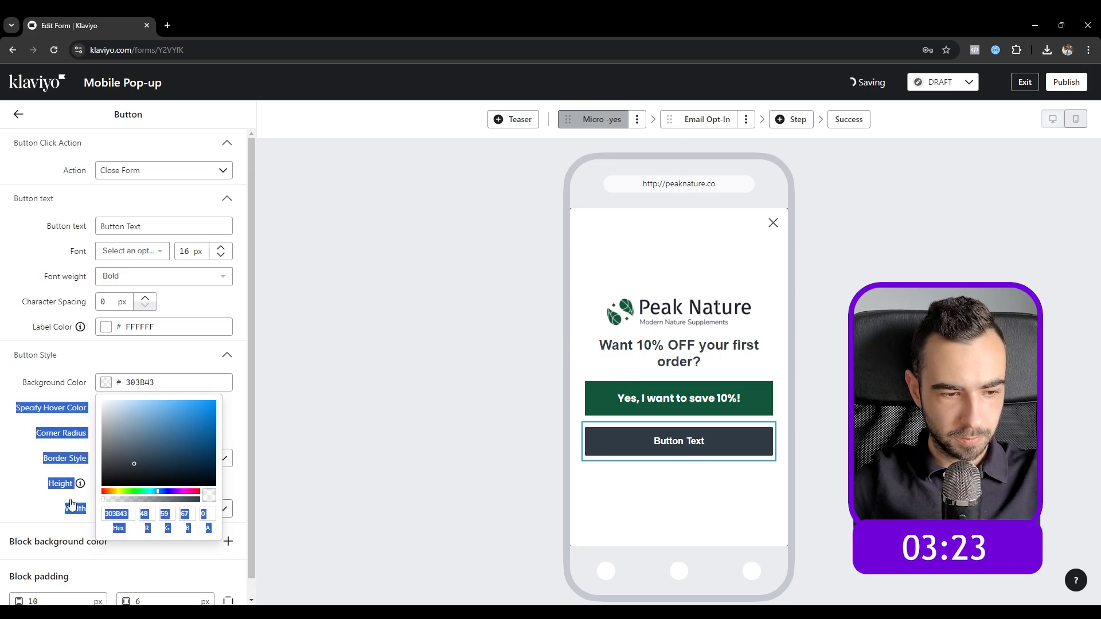
left_click(3, 477)
Step: Label it 'No, thanks - I don't like saving.' in black 000000 text
triple_click(148, 228)
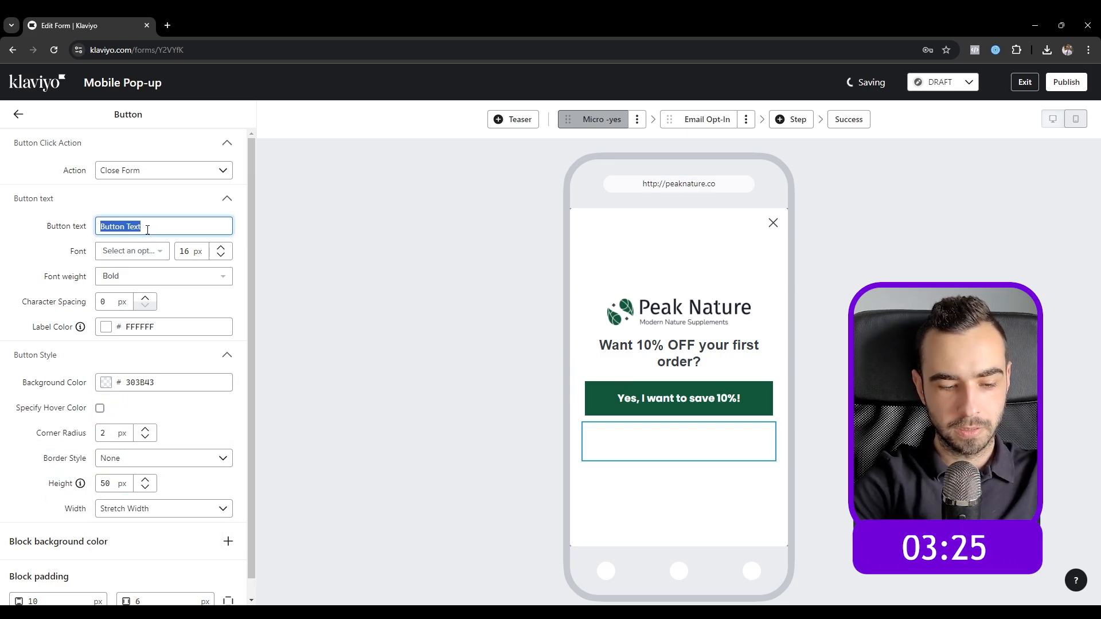
type("No, thanks - I don")
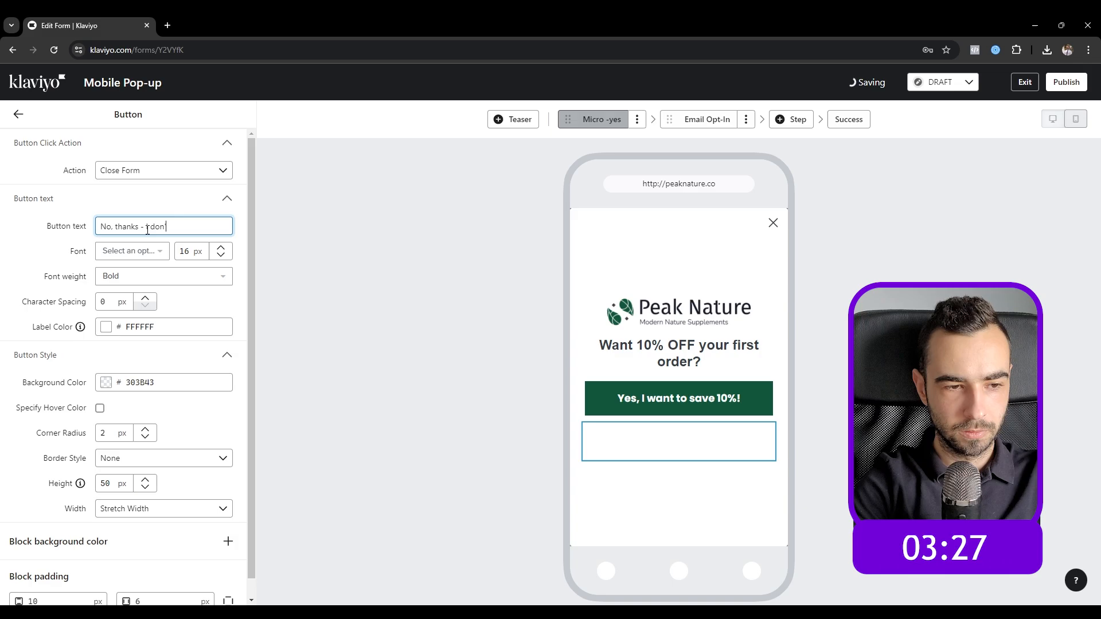
type("'t like saving")
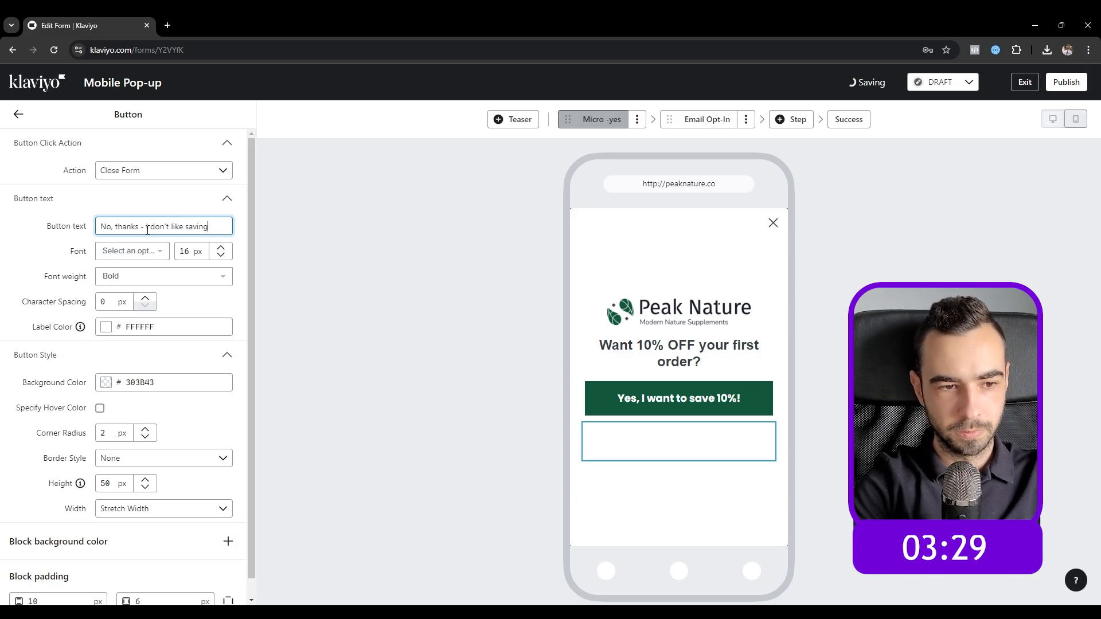
type(".")
left_click(127, 328)
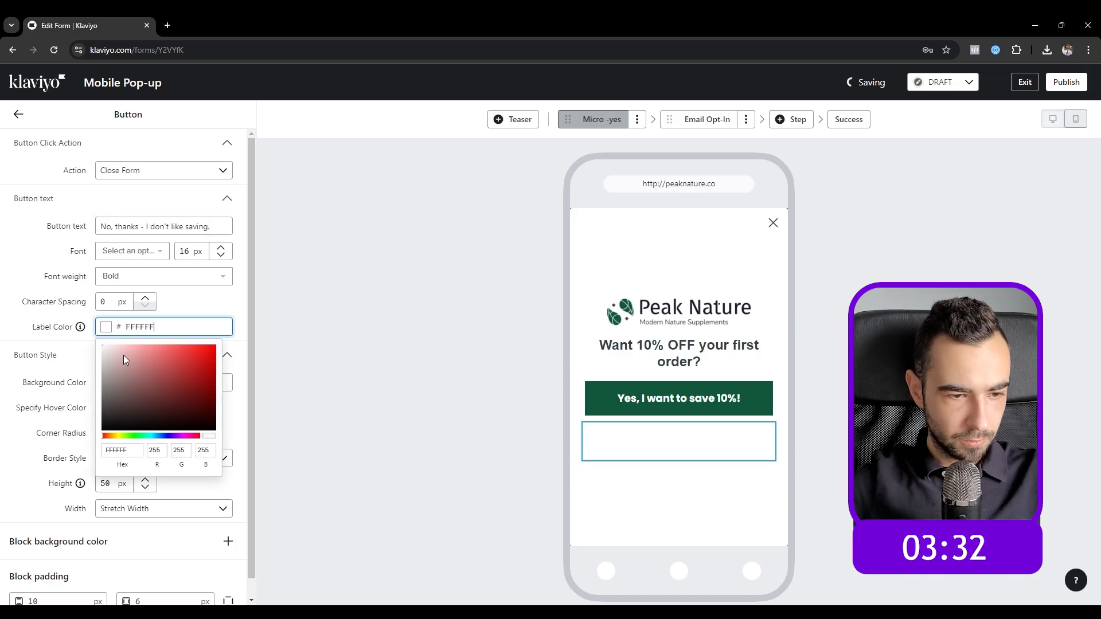
left_click_drag(127, 359, 24, 464)
left_click(1, 462)
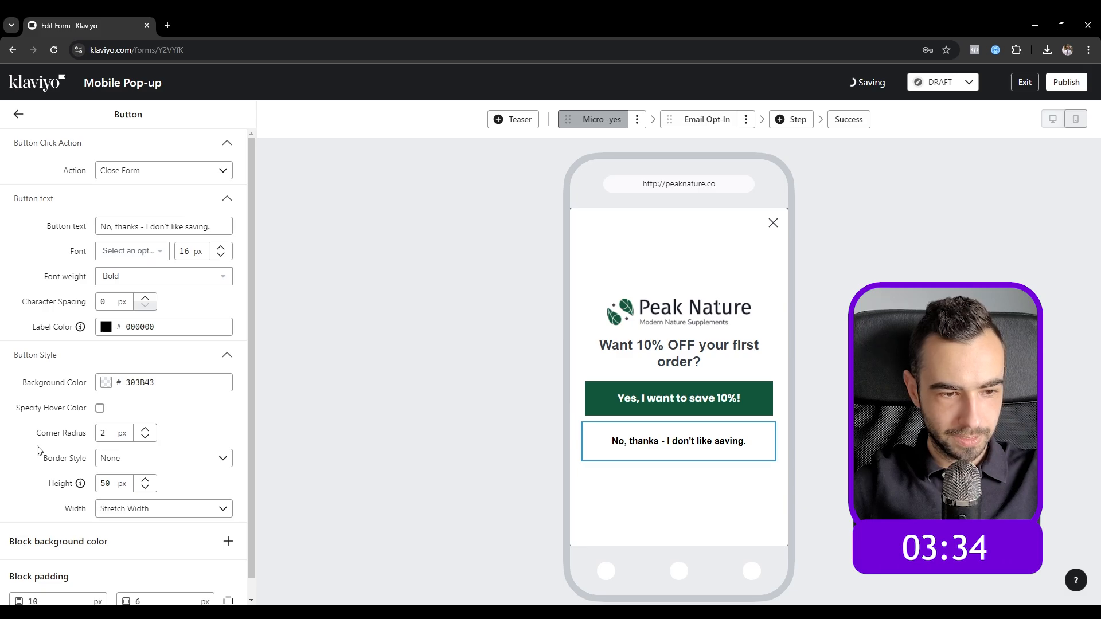
Step: Set the button padding to 5 and 0
scroll(38, 450, "down", 1)
left_click(166, 583)
key("BackSpace")
type("0")
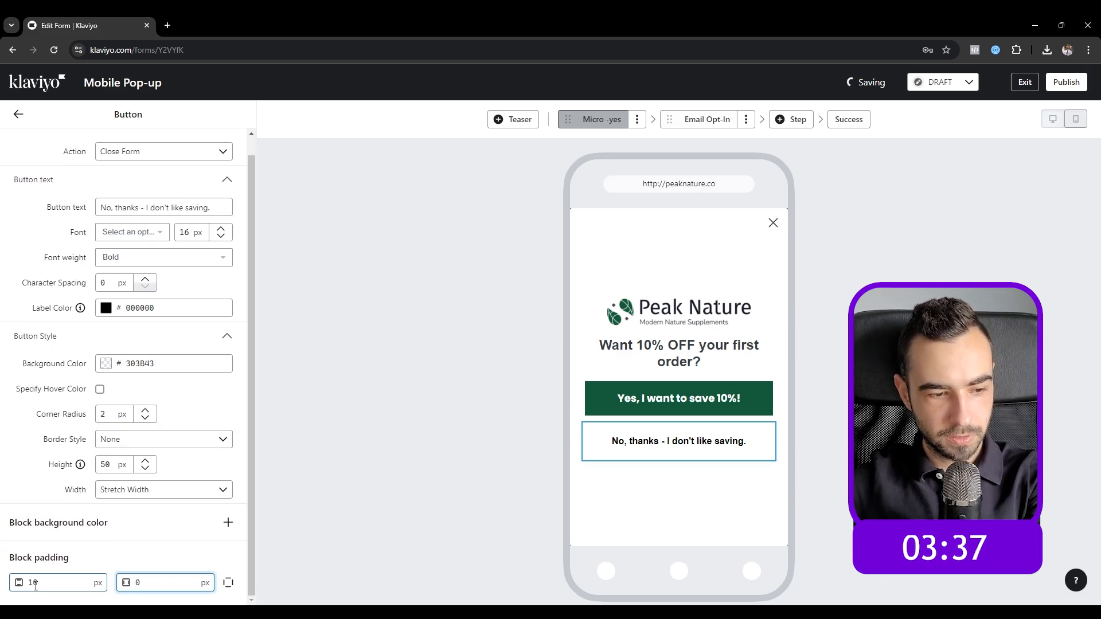
left_click(38, 583)
key("BackSpace")
key("BackSpace")
type("5")
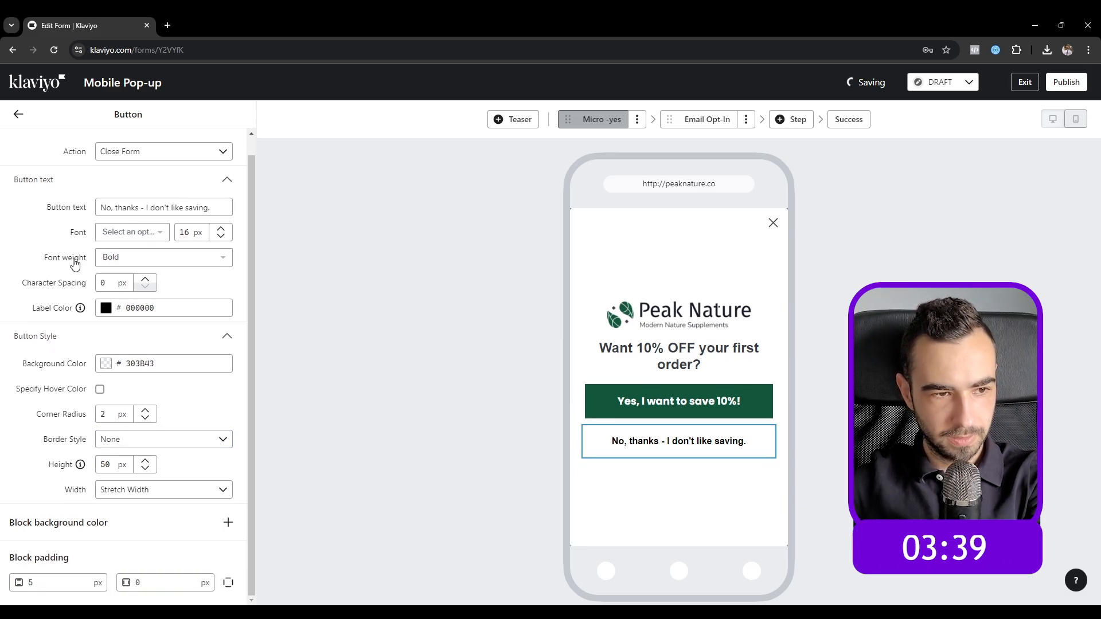
Step: Shrink the button label font to 12 px
left_click(225, 237)
left_click(226, 240)
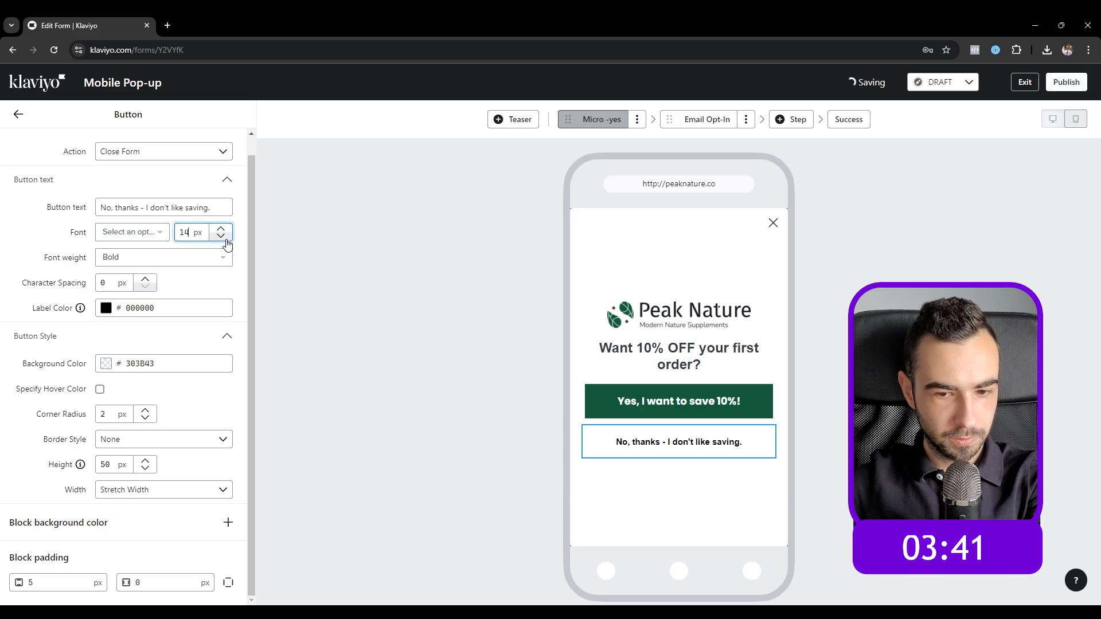
left_click(228, 245)
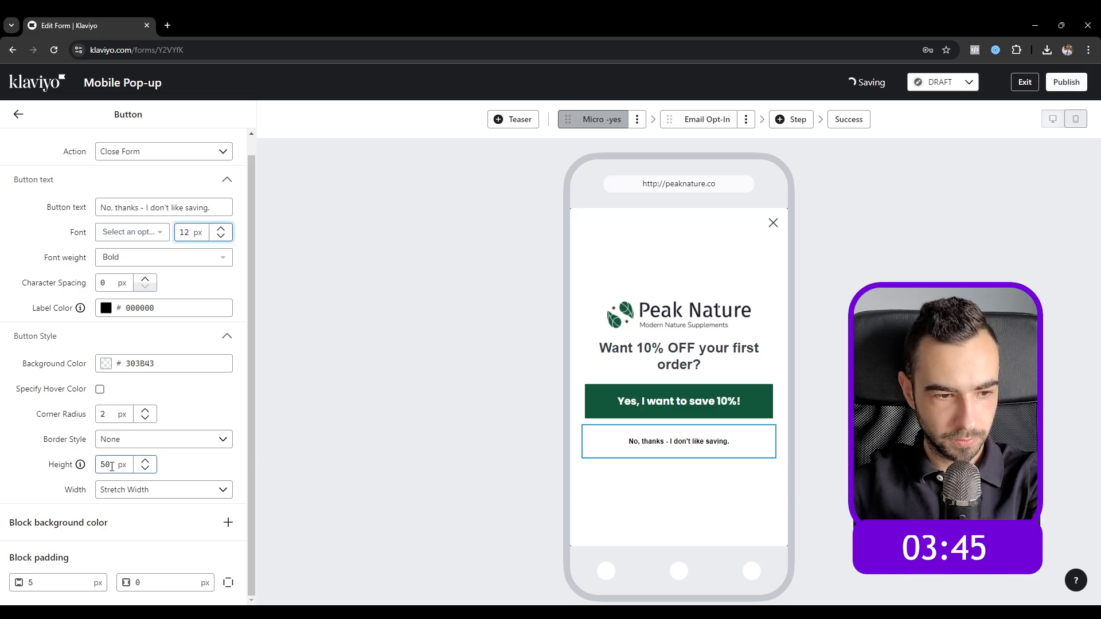
left_click(18, 114)
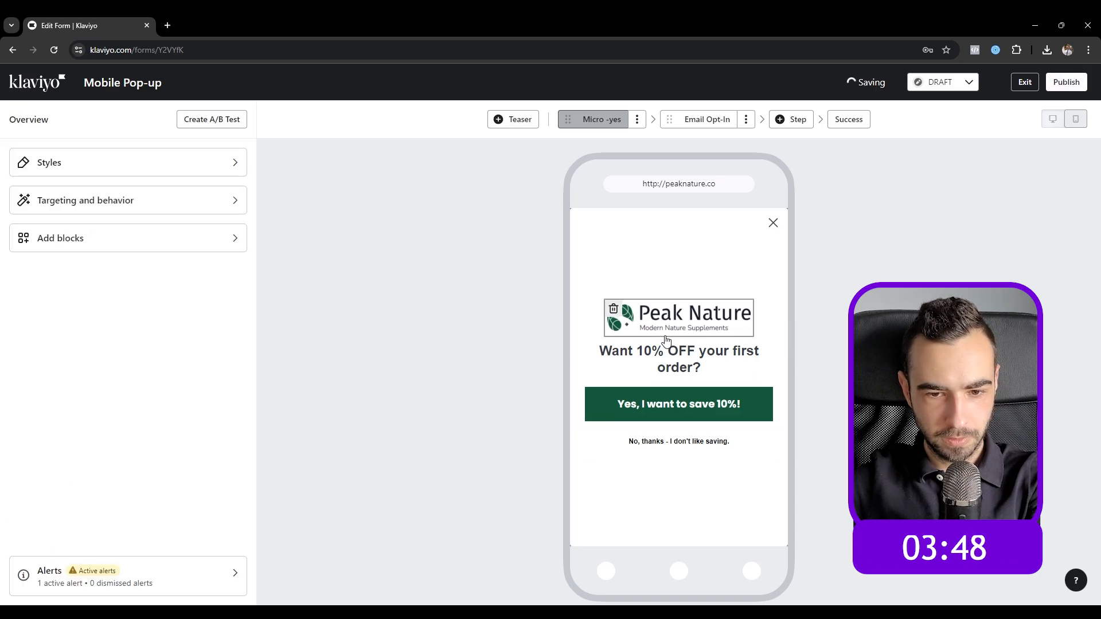
Step: Set the 'No, thanks' button text to normal font weight
left_click(683, 355)
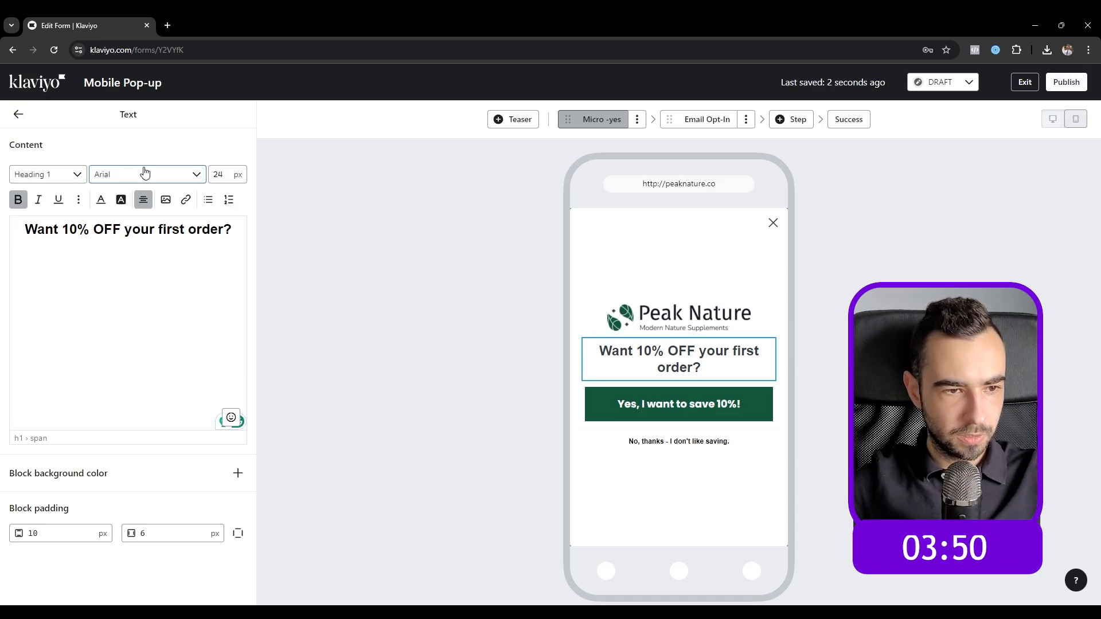
left_click(676, 448)
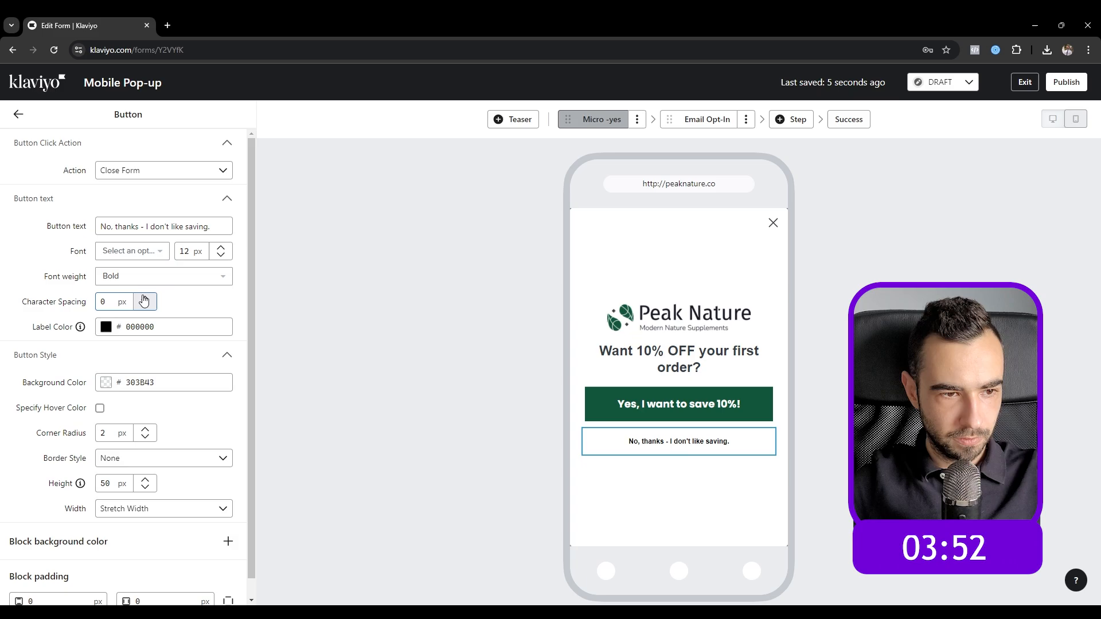
left_click(141, 253)
left_click(186, 329)
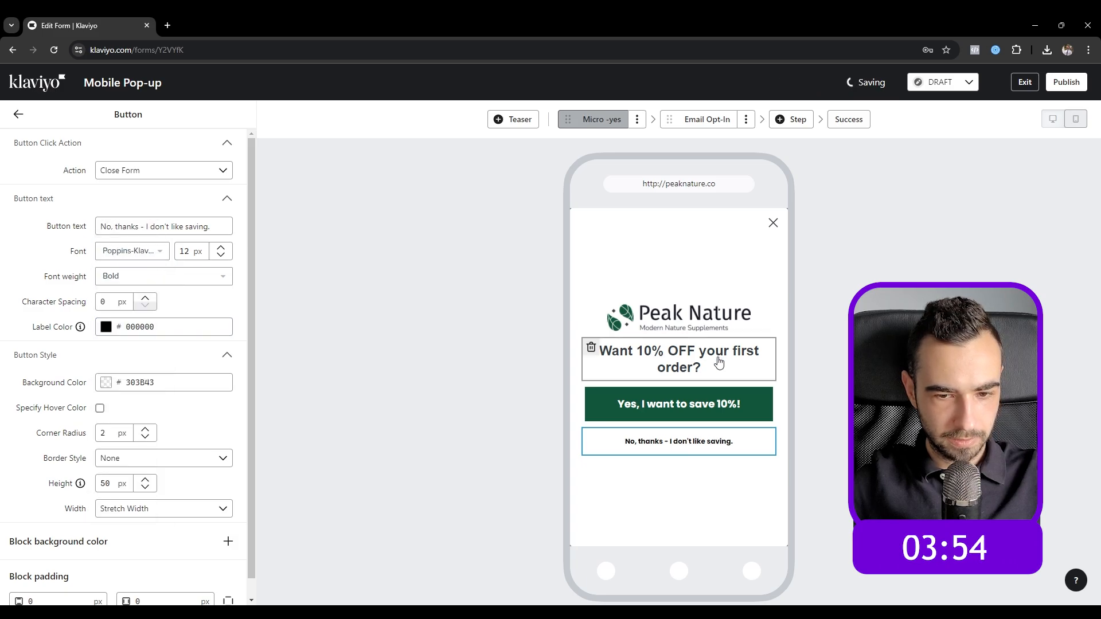
left_click(586, 351)
left_click(678, 442)
left_click(146, 276)
Step: Change the headline font to Poppins Bold 700
left_click(114, 297)
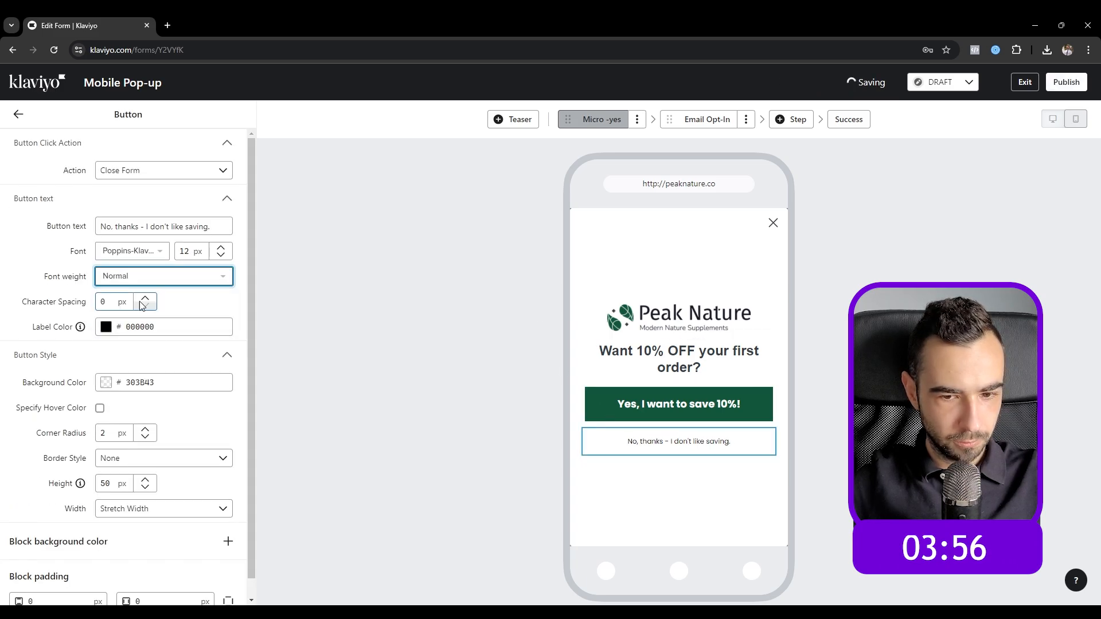
left_click(678, 358)
triple_click(158, 230)
left_click(126, 174)
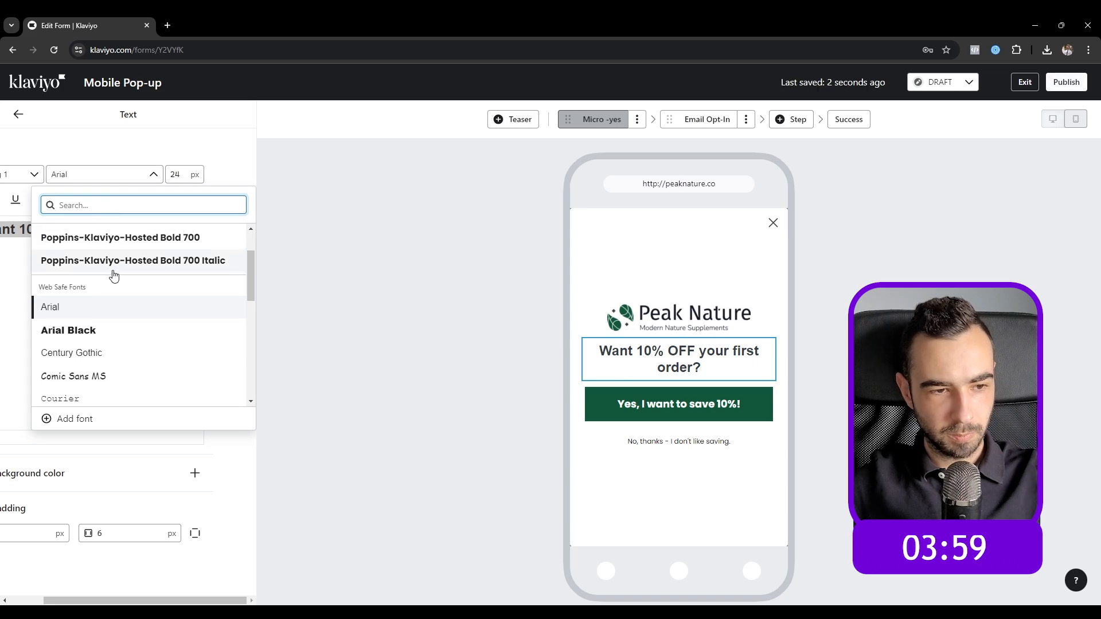
left_click(132, 304)
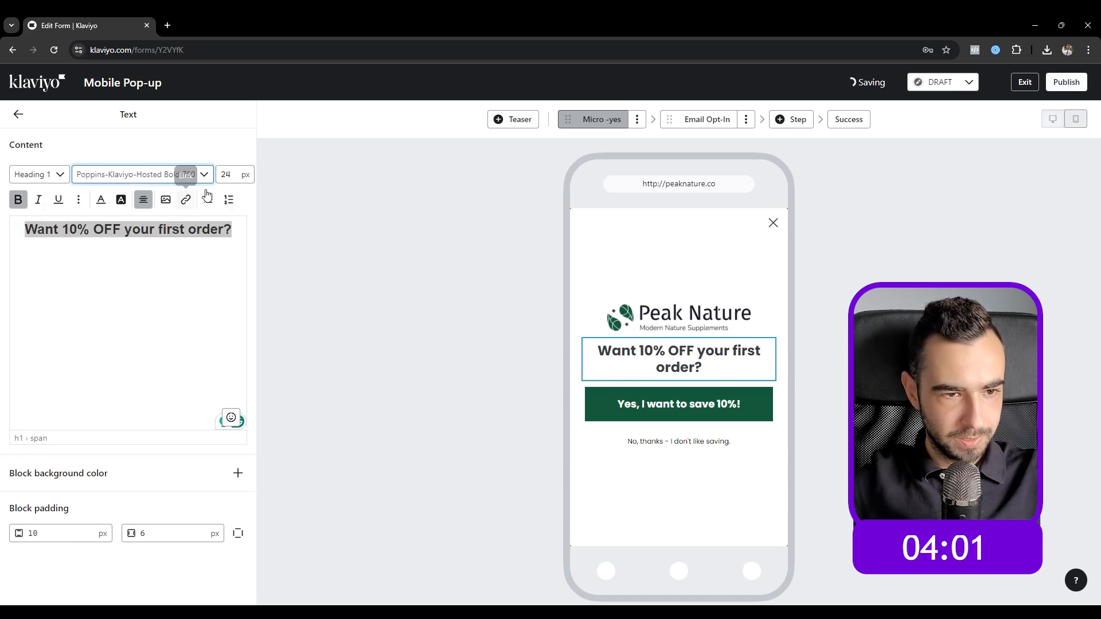
left_click(108, 205)
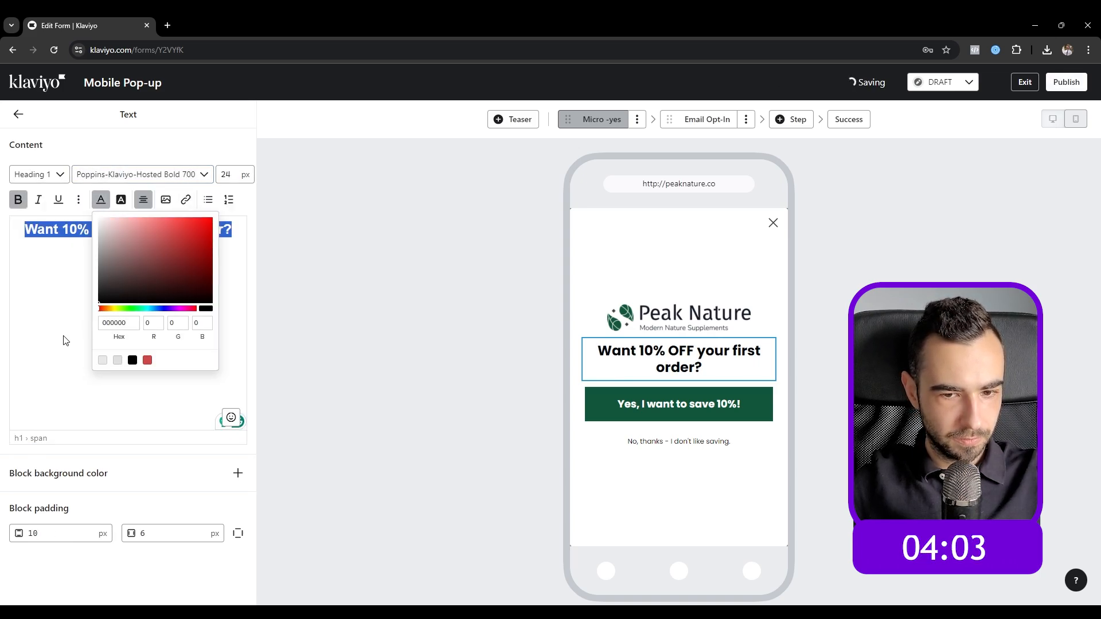
left_click(41, 333)
left_click(72, 247)
Step: Set the headline font size to 40 px
triple_click(77, 232)
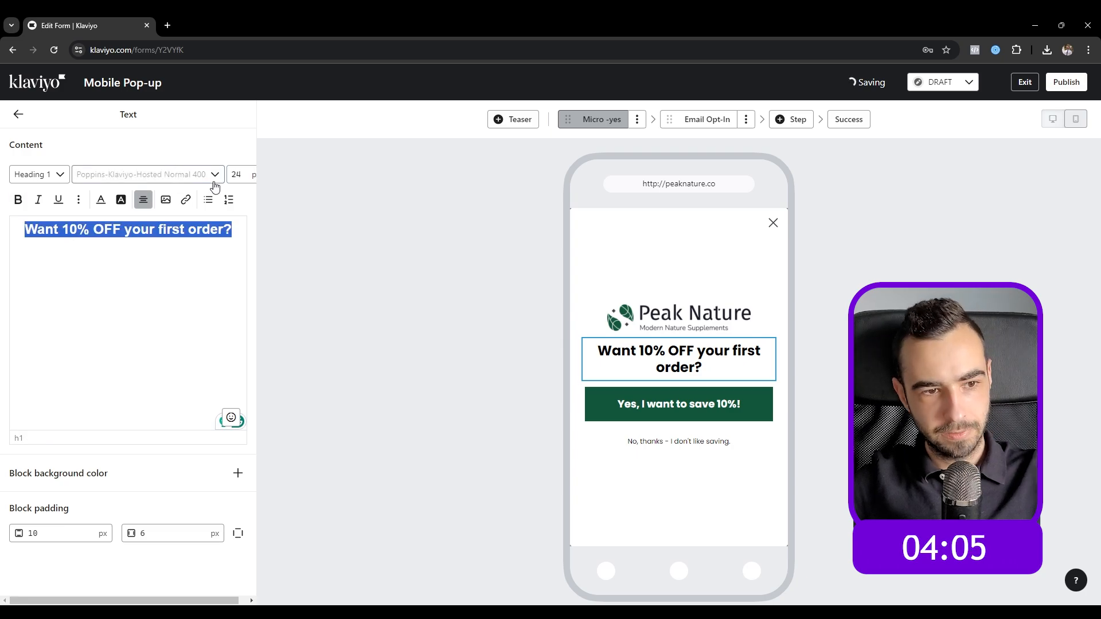
double_click(236, 174)
type("30")
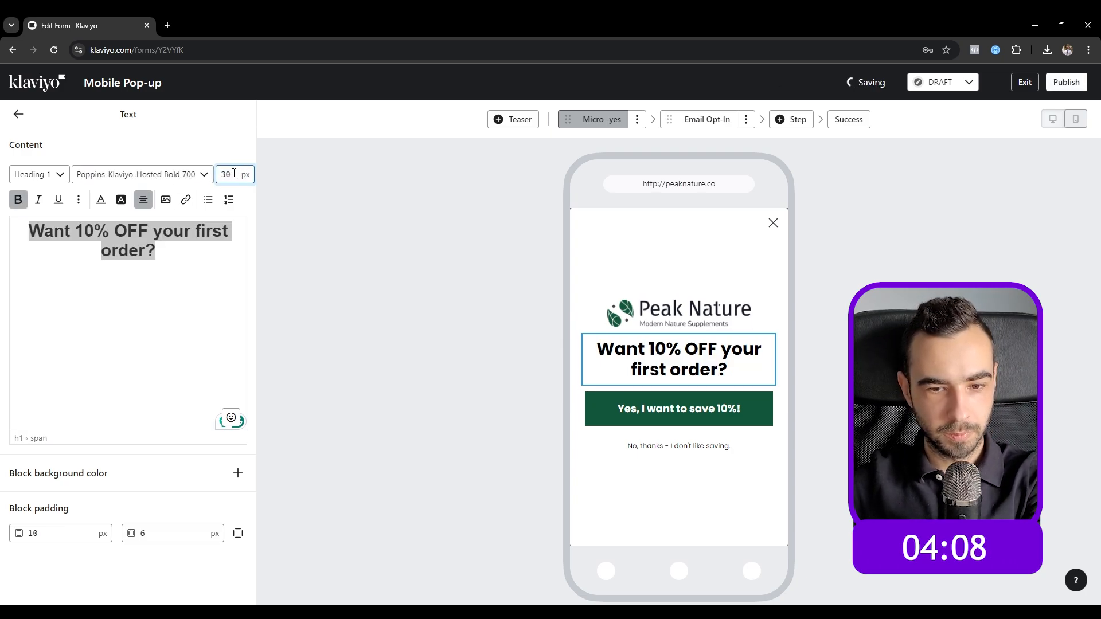
left_click_drag(227, 175, 214, 182)
type("4")
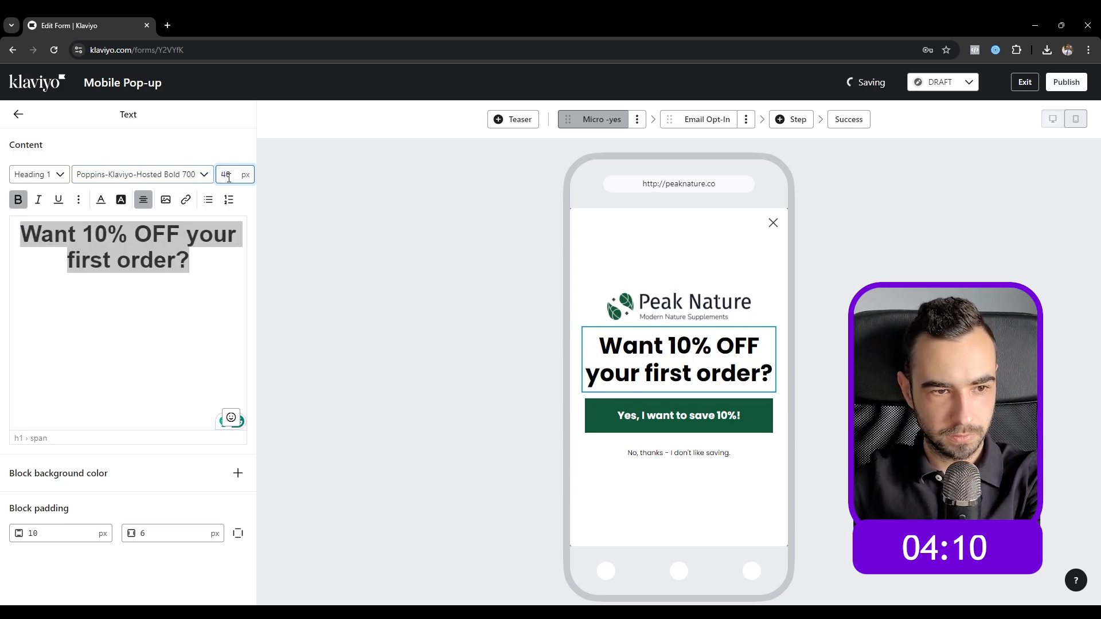
Step: Colour the words '10% OFF' in the headline dark green 11563A
left_click_drag(84, 234, 165, 235)
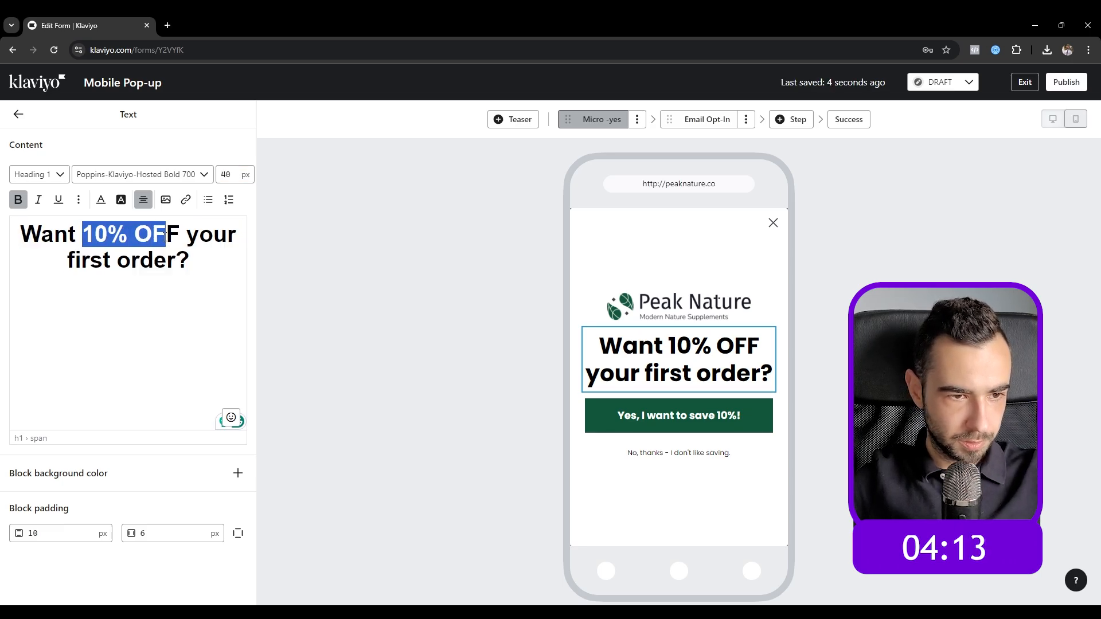
left_click(101, 200)
key("ctrl+v")
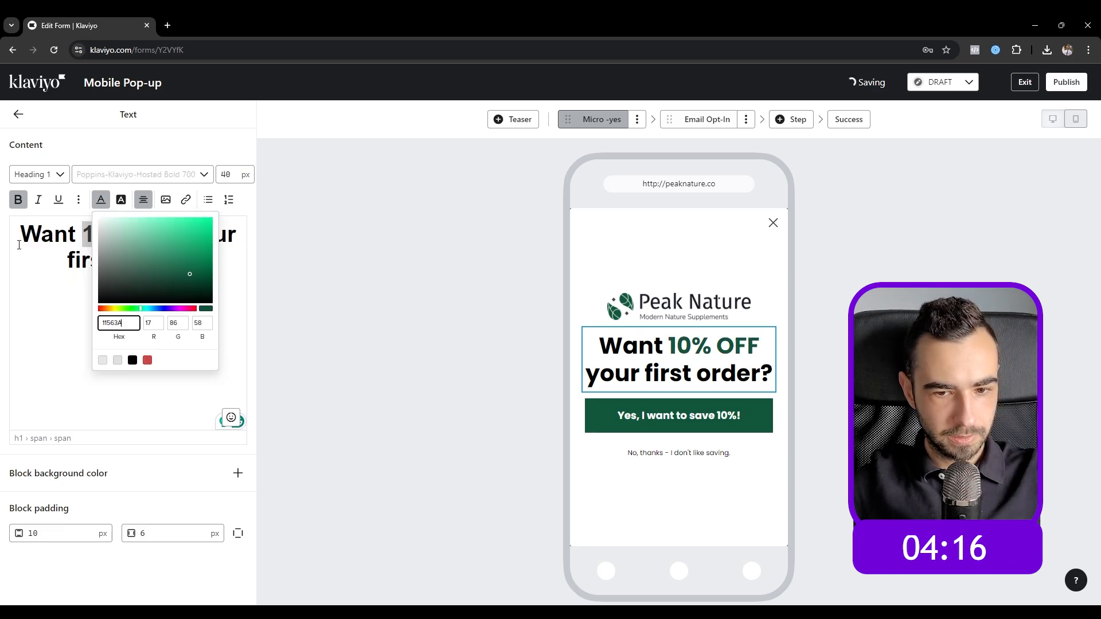
left_click(19, 240)
left_click(18, 114)
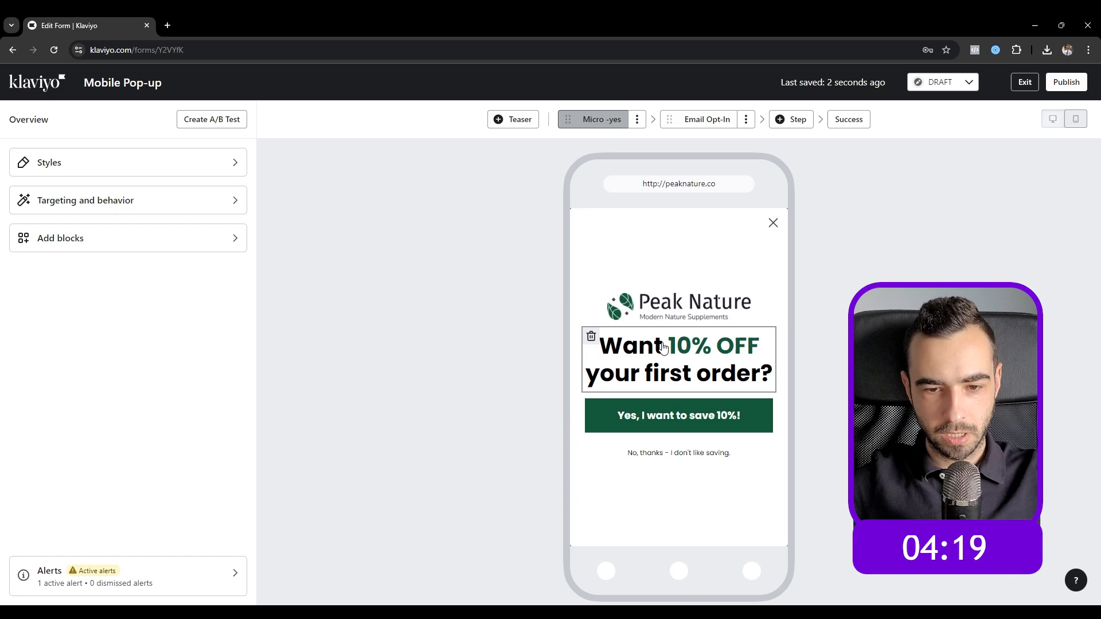
left_click(678, 307)
Step: Shrink the Peak Nature logo to width 200 and give it 20 px bottom padding
left_click_drag(113, 225, 54, 225)
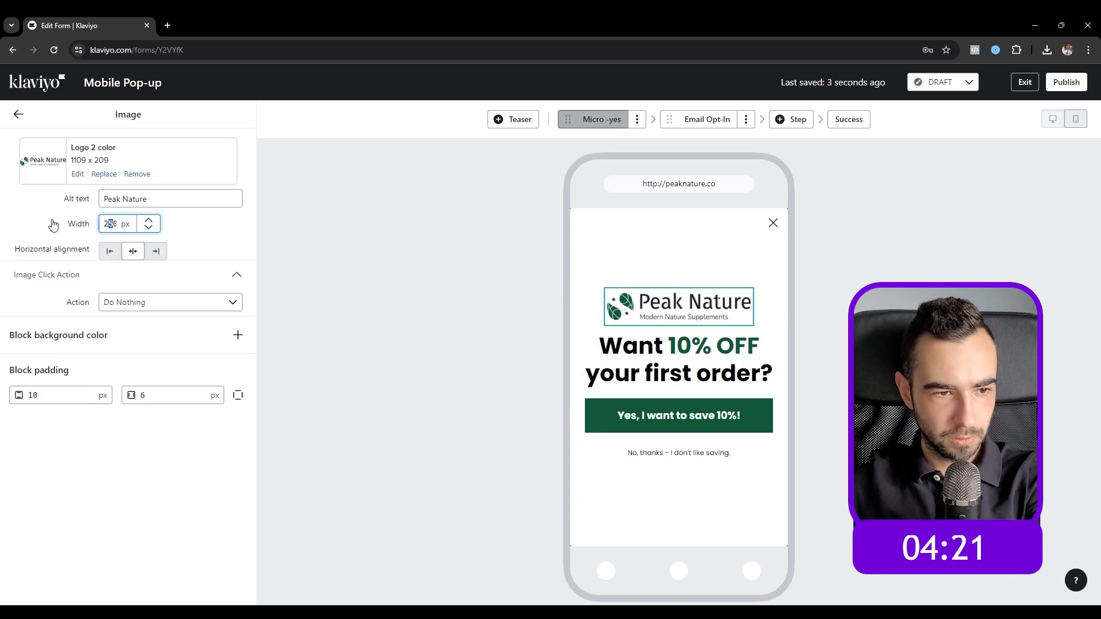
type("20")
left_click(238, 395)
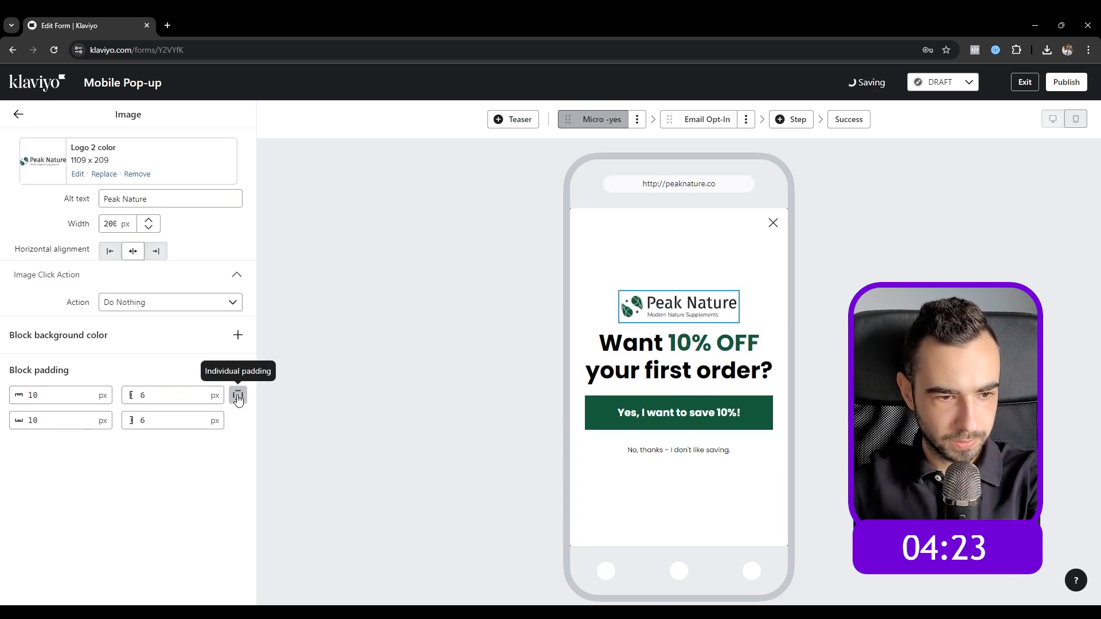
double_click(32, 420)
type("20")
left_click(103, 497)
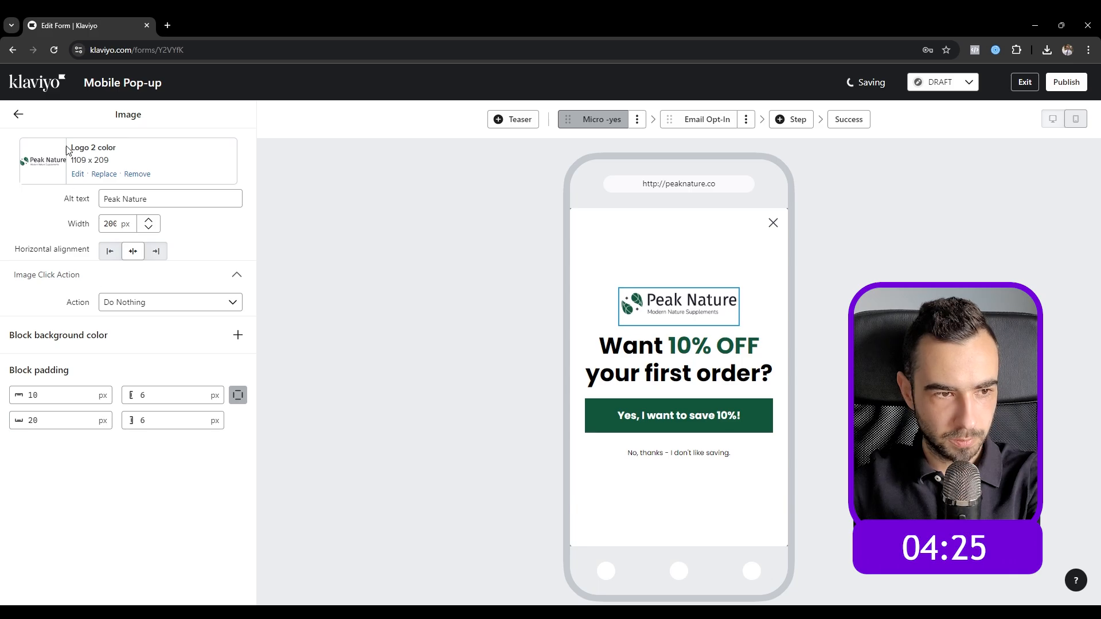
left_click(19, 114)
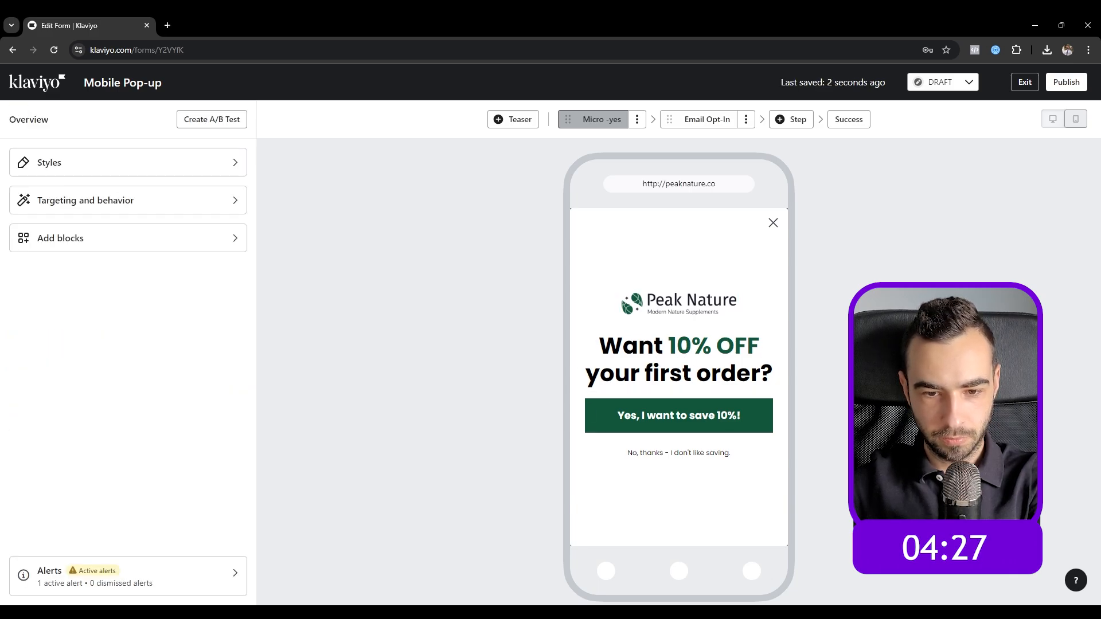
Step: Set the 'Yes, I want to save 10%!' button text to 16 px and its height to 55 px
left_click(762, 418)
left_click(220, 377)
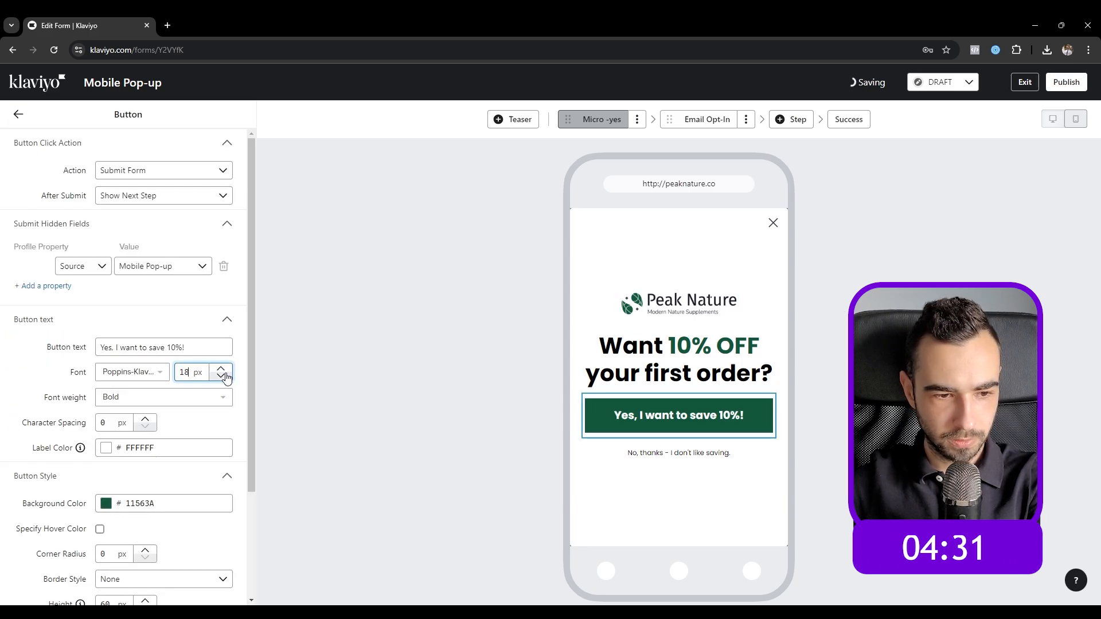
left_click(220, 377)
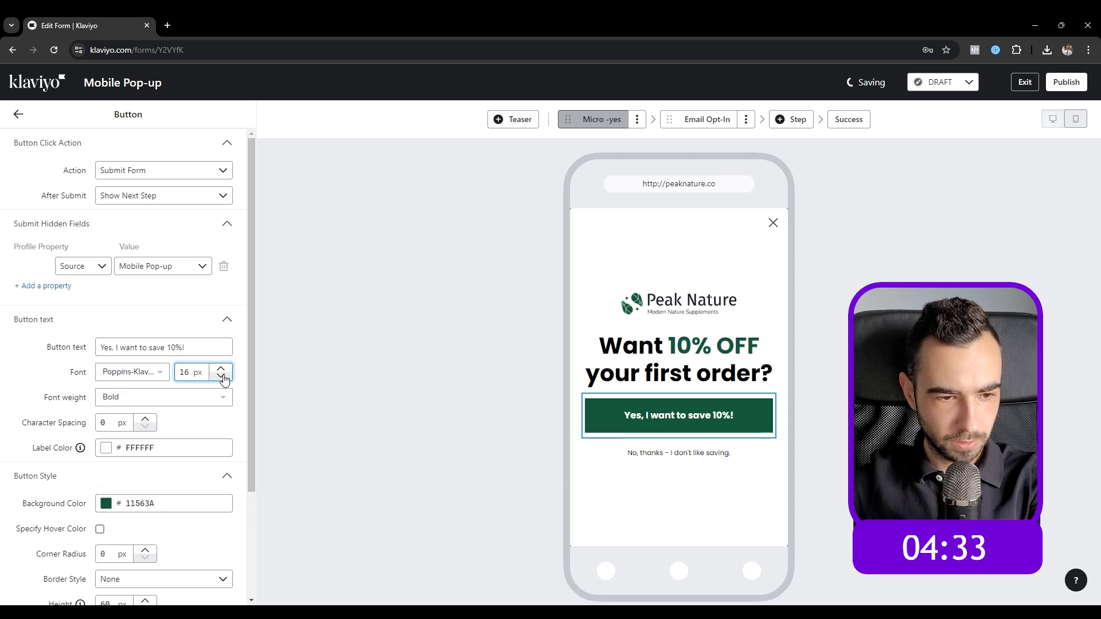
scroll(177, 409, "down", 2)
left_click_drag(113, 466, 7, 459)
type("50")
key("Return")
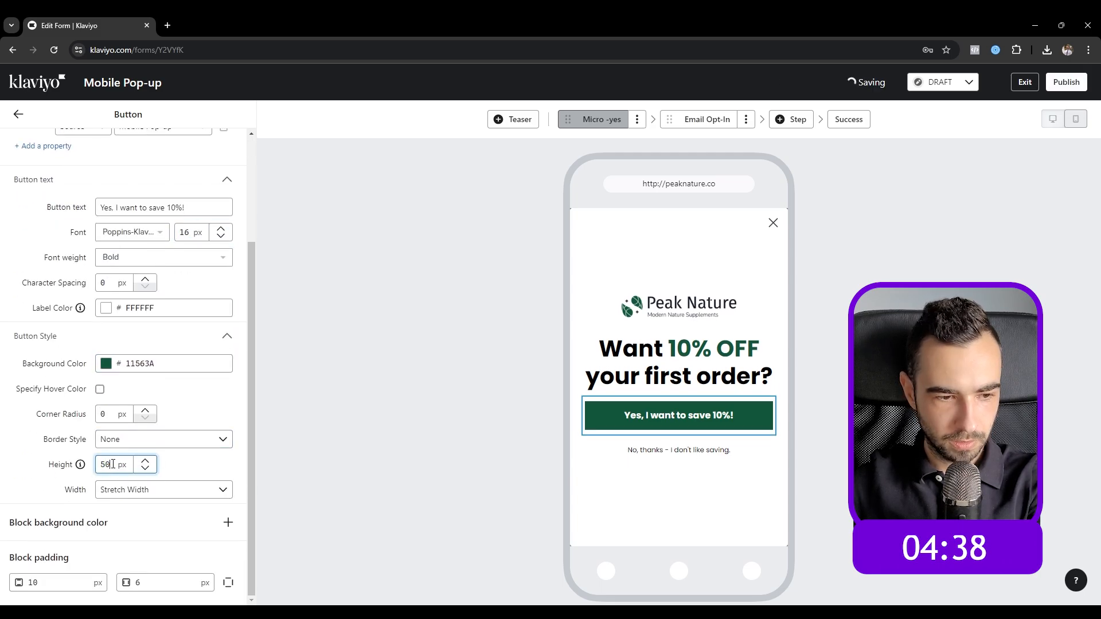
type("5")
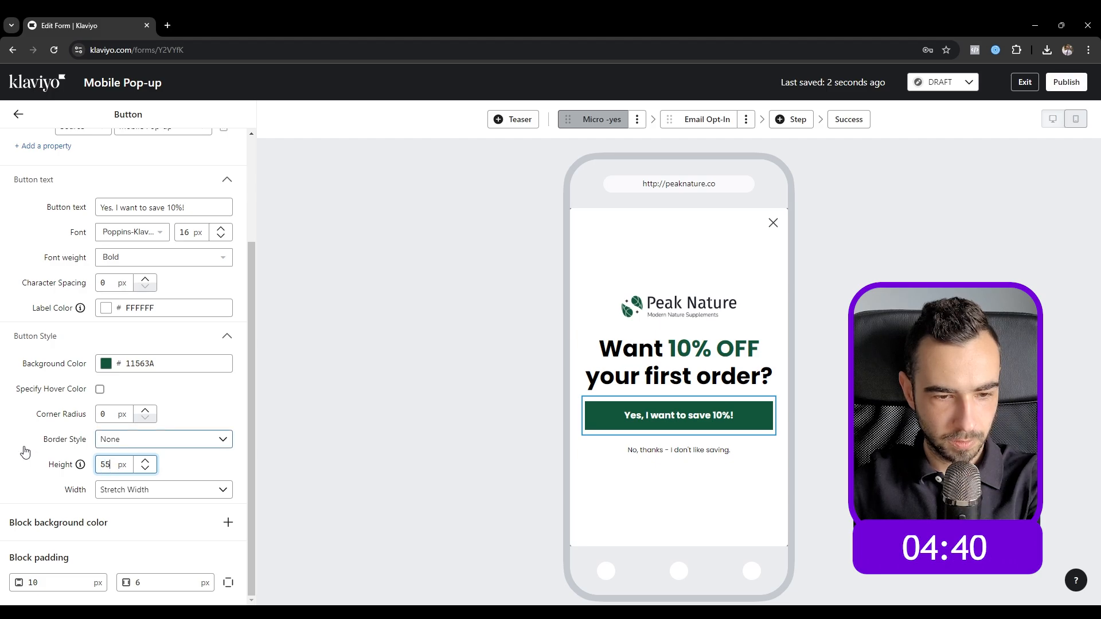
Step: Keep the Yes button set to Stretch Width so it spans the full form
left_click(24, 449)
left_click(34, 460)
left_click(138, 491)
left_click(160, 571)
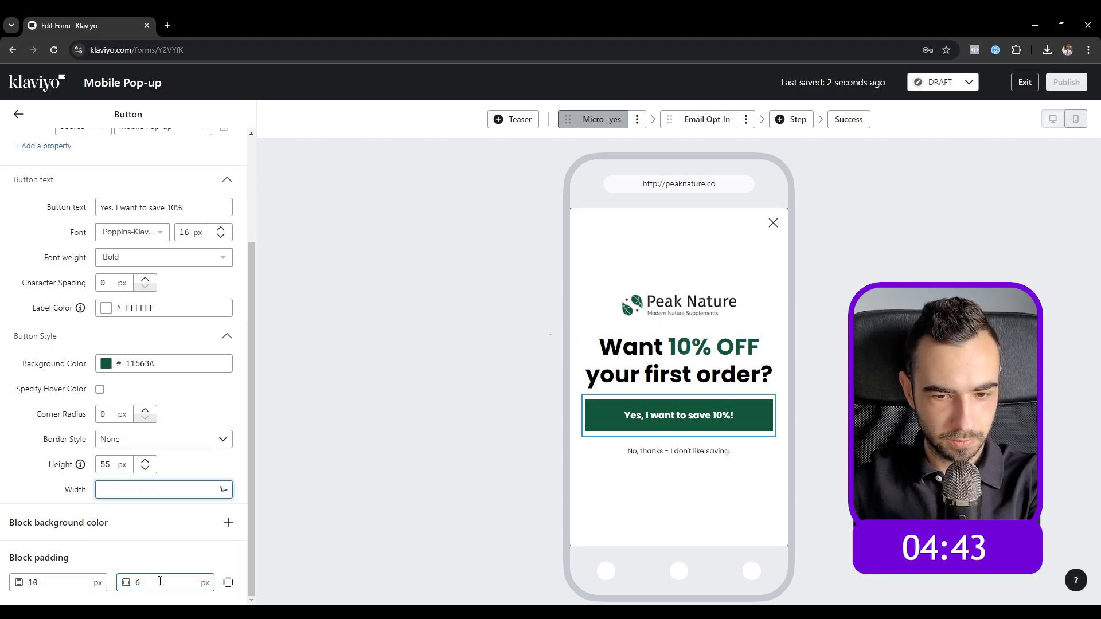
left_click(177, 488)
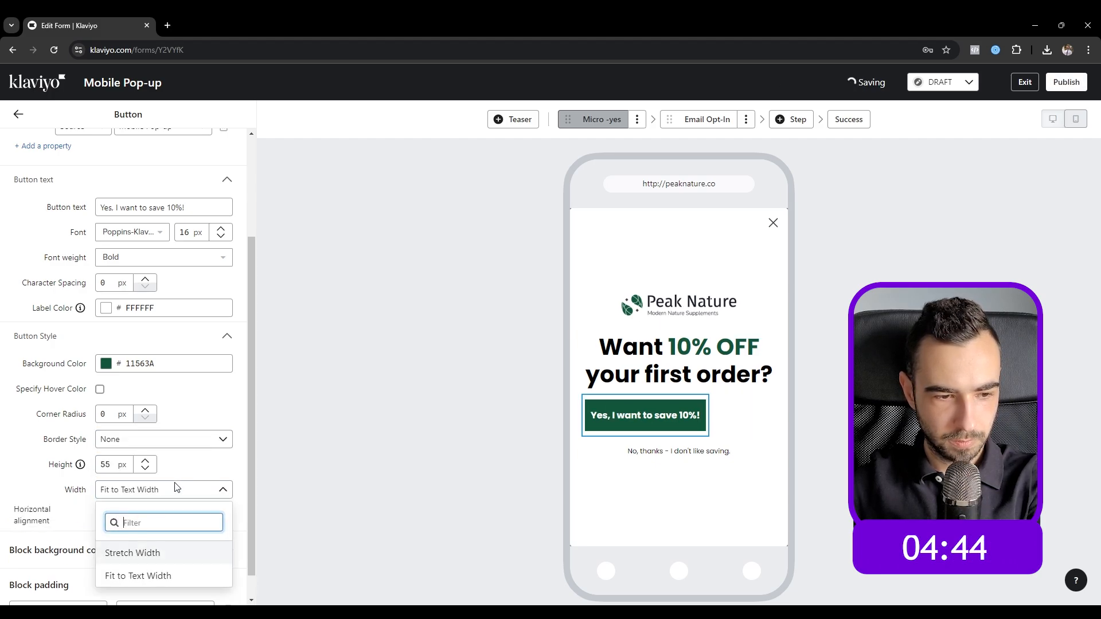
left_click(152, 559)
left_click(18, 115)
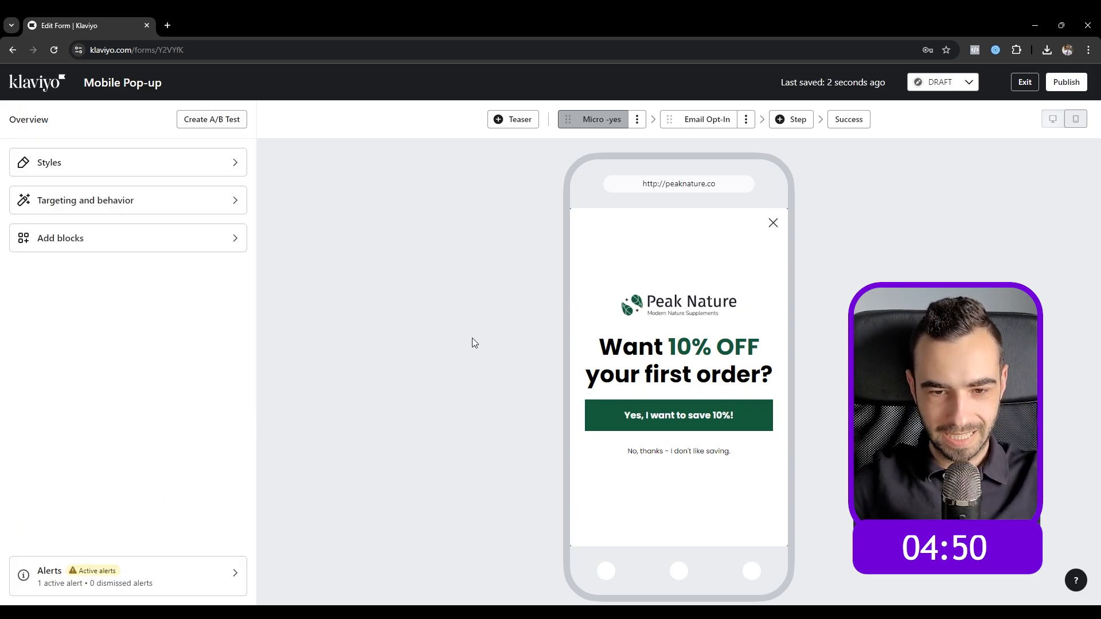
Step: Compare the Peak Nature logo settings on the Micro -yes step with the Email Opt-In step
left_click(700, 120)
left_click(603, 119)
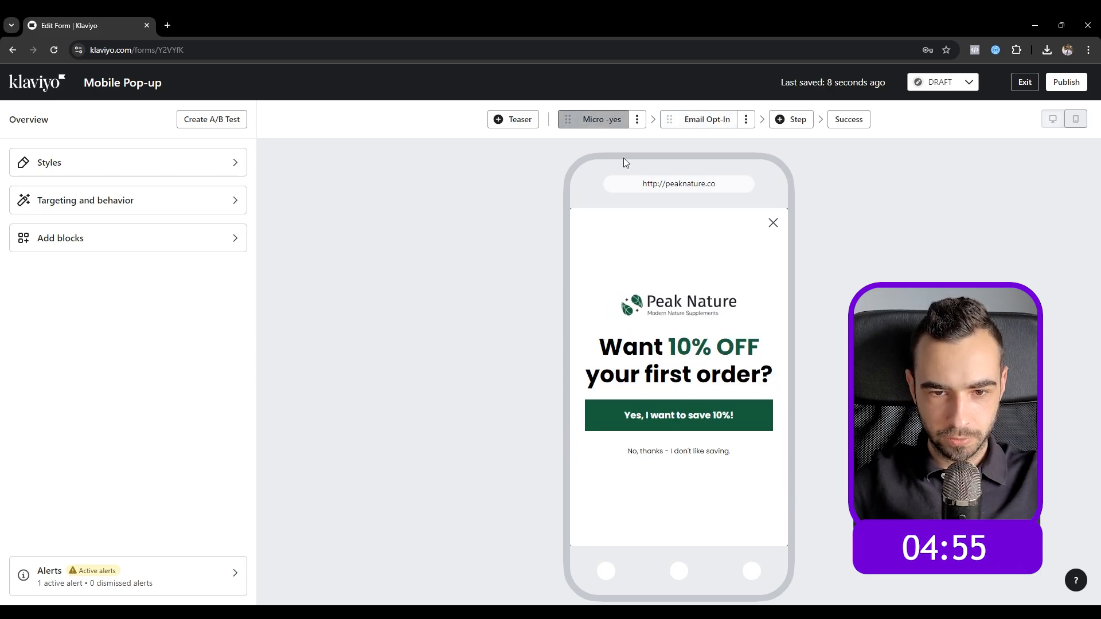
left_click(679, 297)
left_click(695, 120)
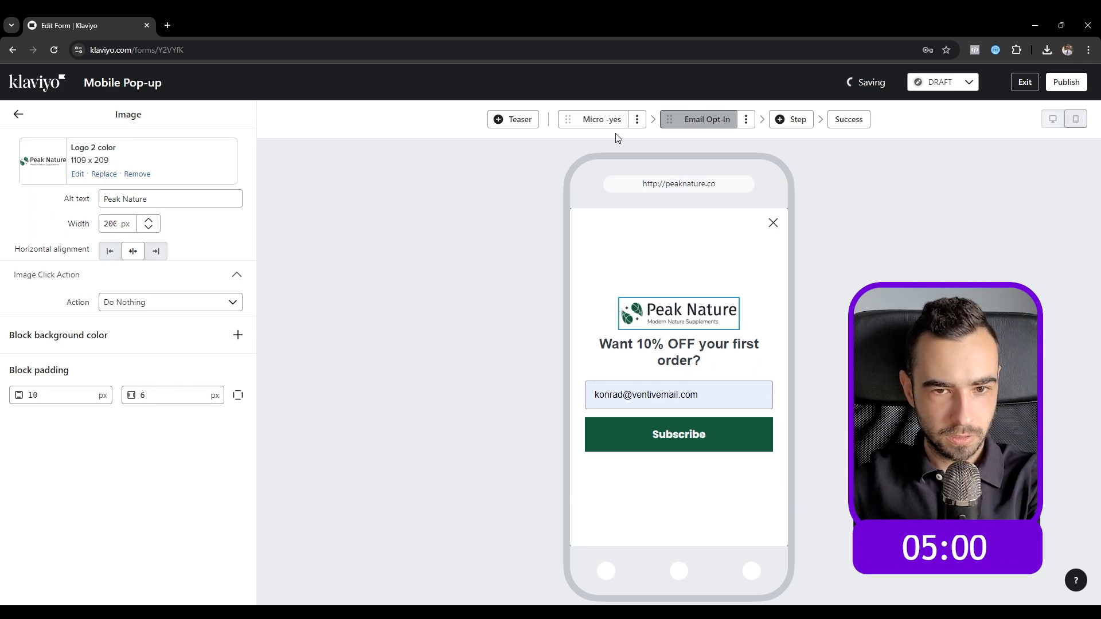
left_click(599, 120)
left_click(686, 302)
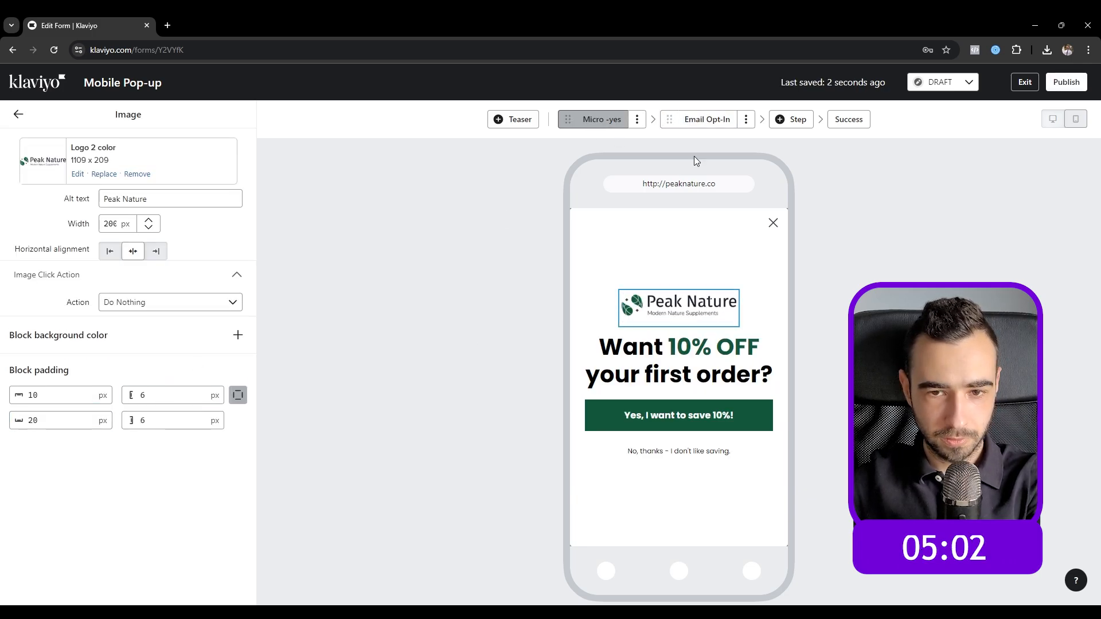
left_click(709, 120)
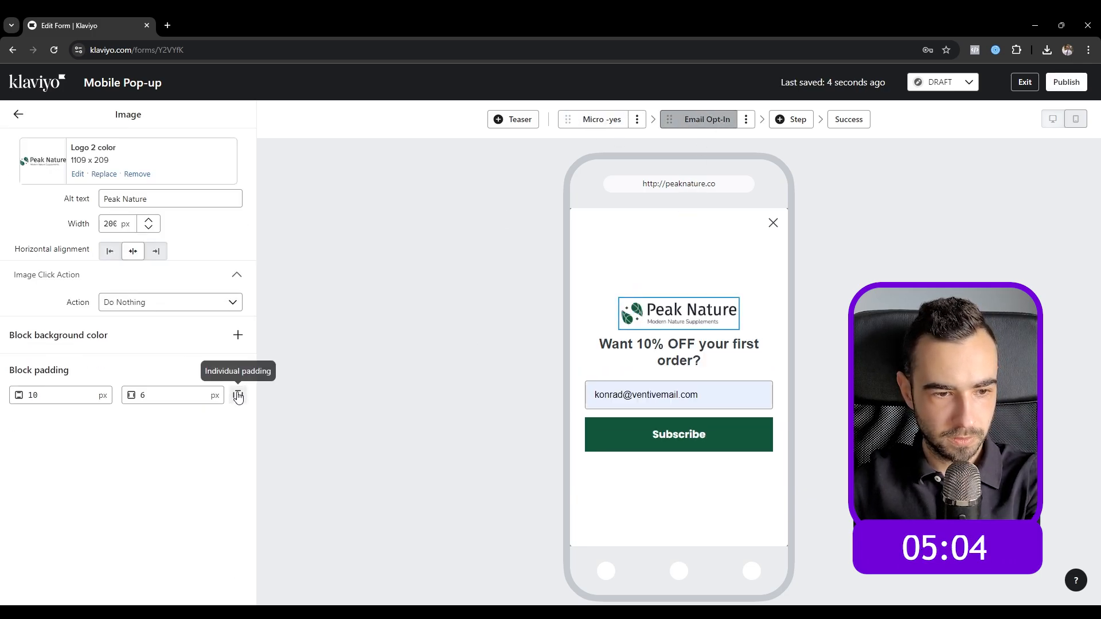
Step: Give the Email Opt-In logo 20 px bottom padding
left_click(238, 395)
left_click(33, 422)
double_click(33, 422)
type("20")
left_click(101, 466)
left_click(660, 352)
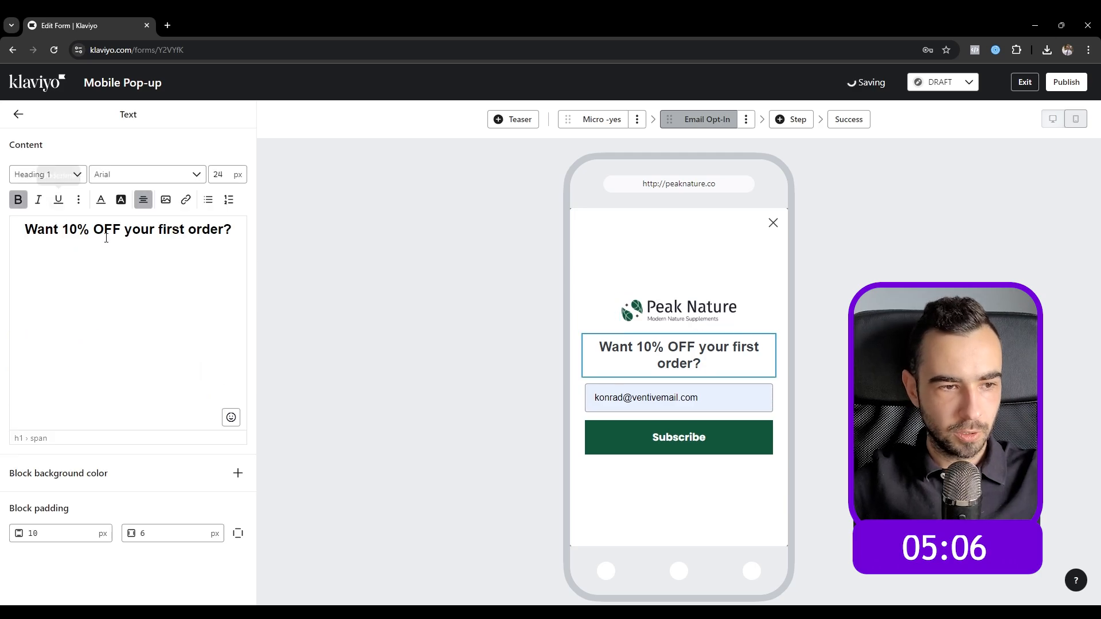
Step: Adjust the Email Opt-In headline colour and set its font to Poppins Bold 700
left_click(105, 234)
key("ctrl+a")
left_click(103, 202)
left_click_drag(113, 290, 127, 178)
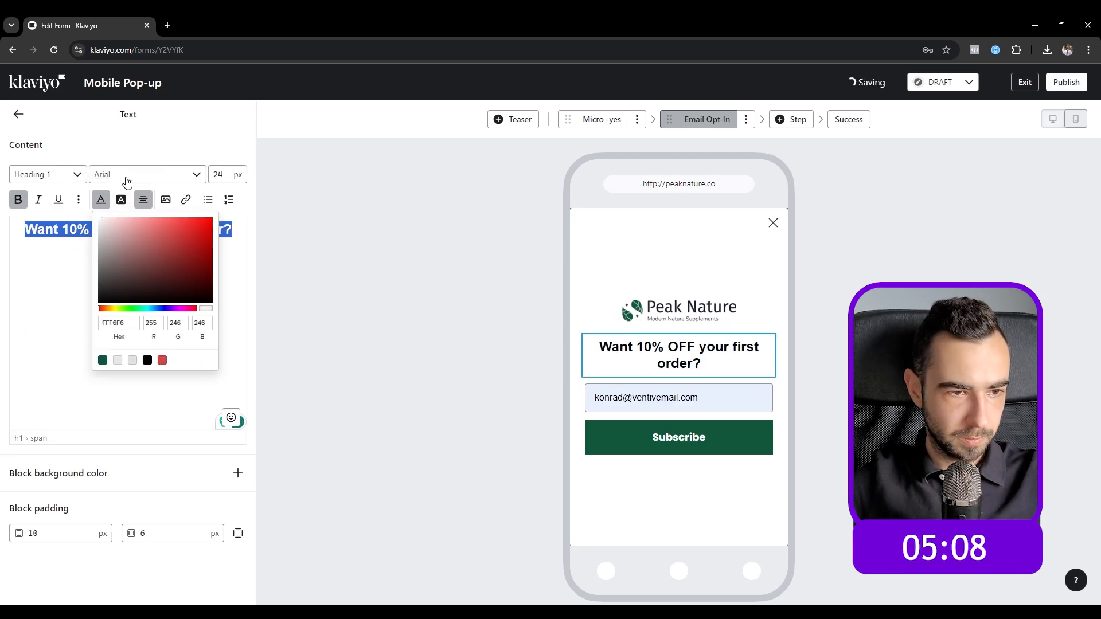
left_click(126, 175)
left_click(102, 201)
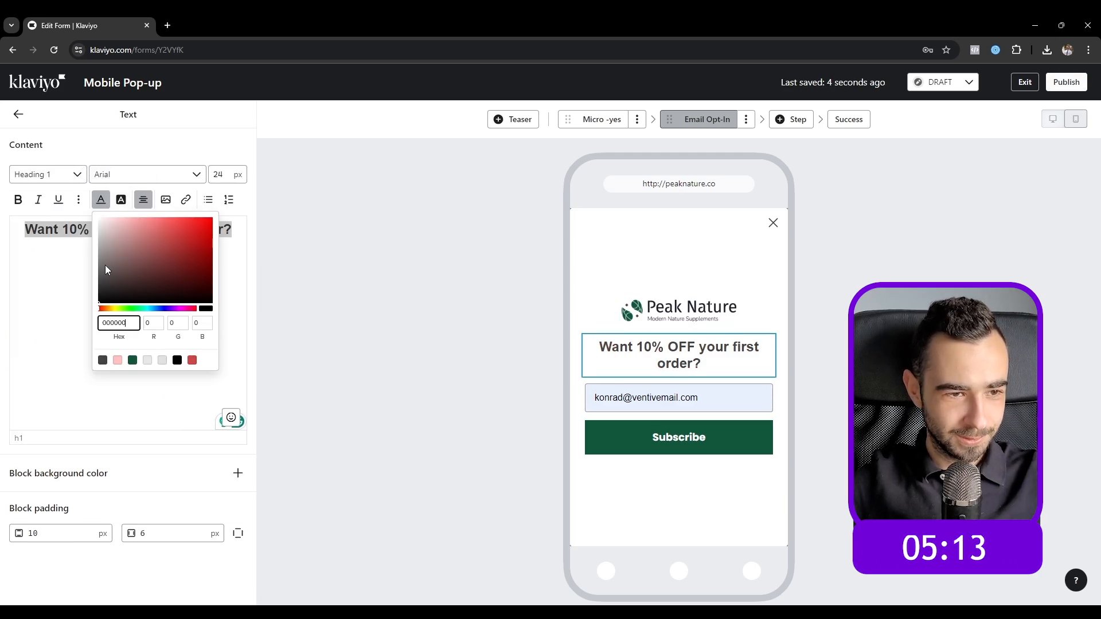
left_click_drag(109, 308, 206, 306)
left_click(123, 174)
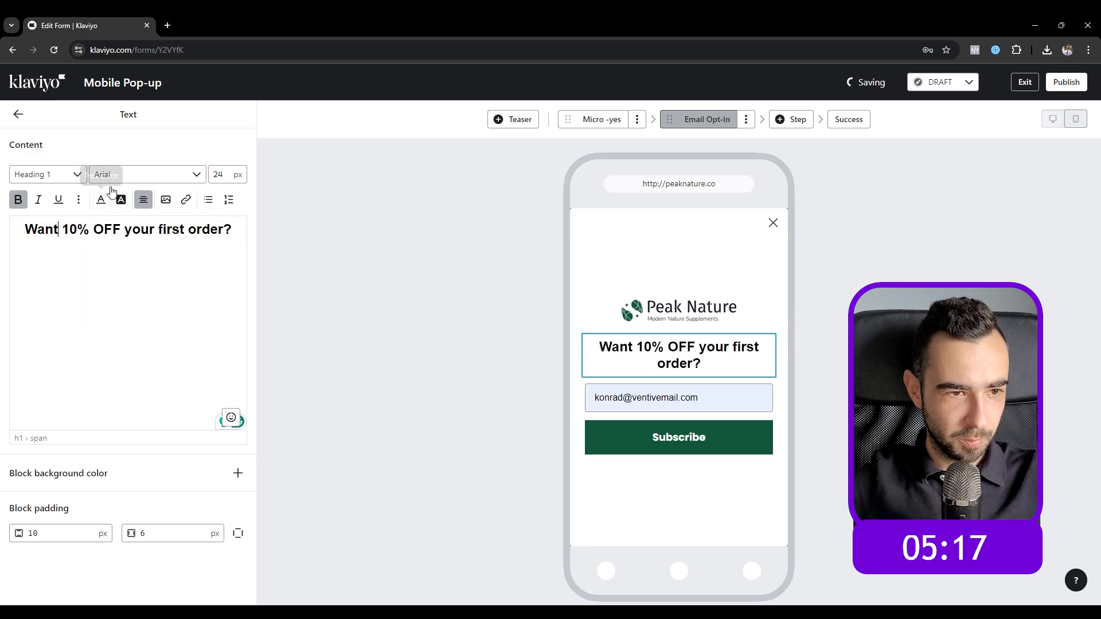
scroll(113, 295, "up", 1)
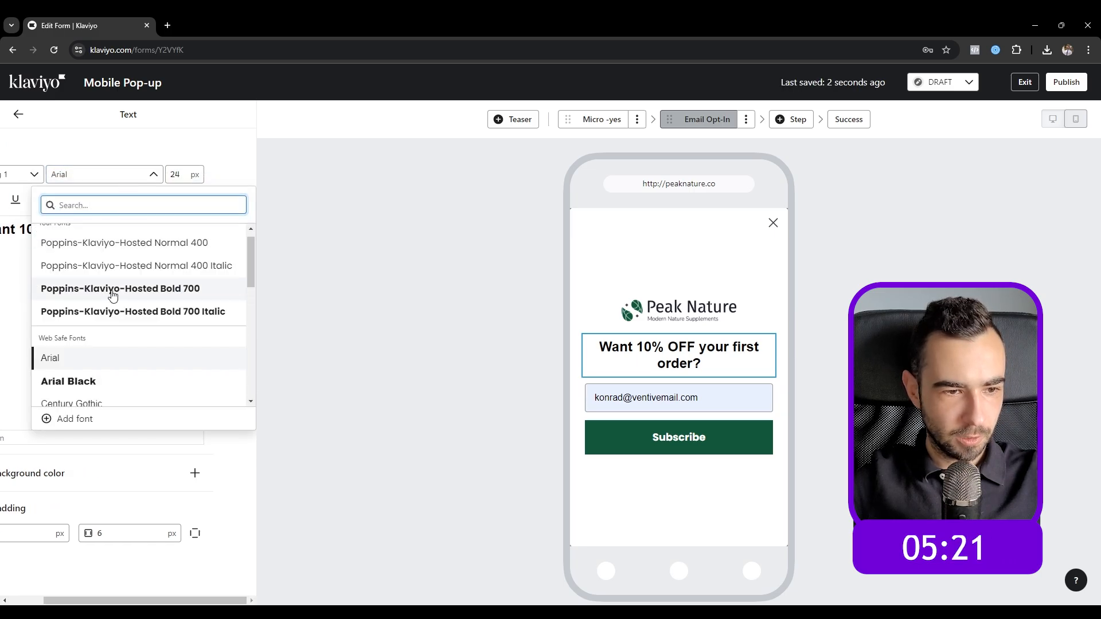
left_click(113, 295)
Step: Change the headline to 'Cool! Enter your email below to get it right away.' and centre it
left_click(150, 225)
key("ctrl+a")
type("Cool! ")
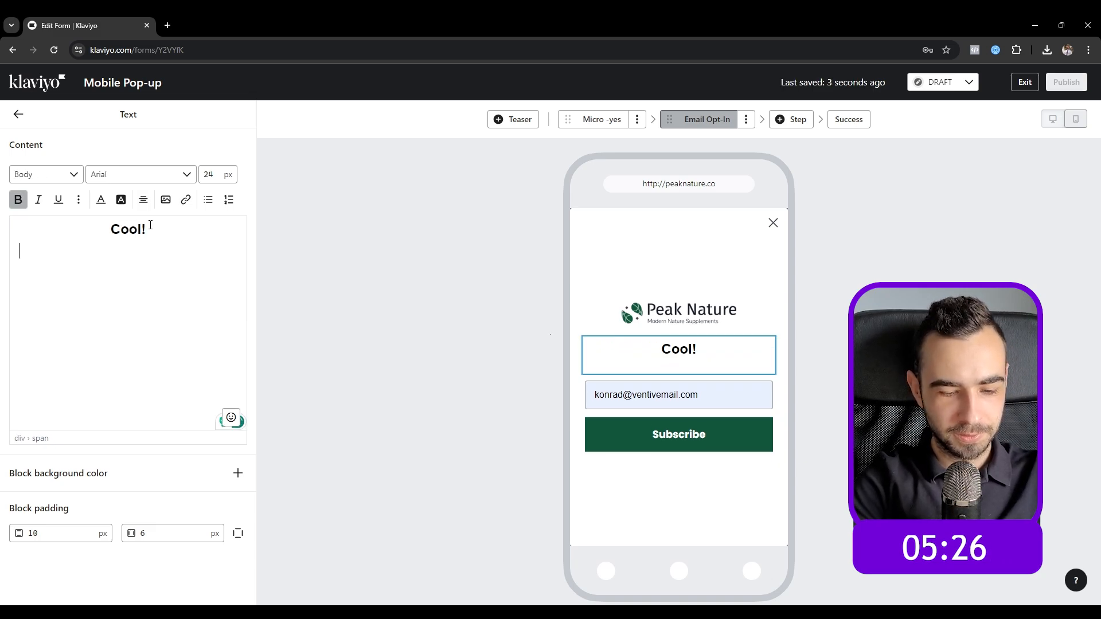
type("Enter your email ")
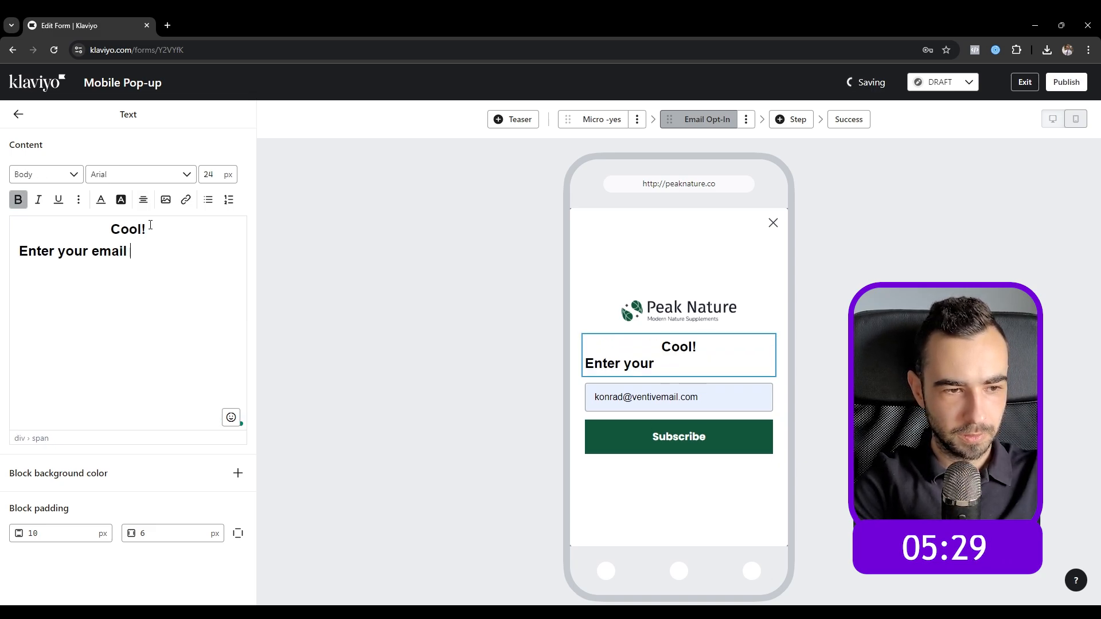
type("below to get it right ")
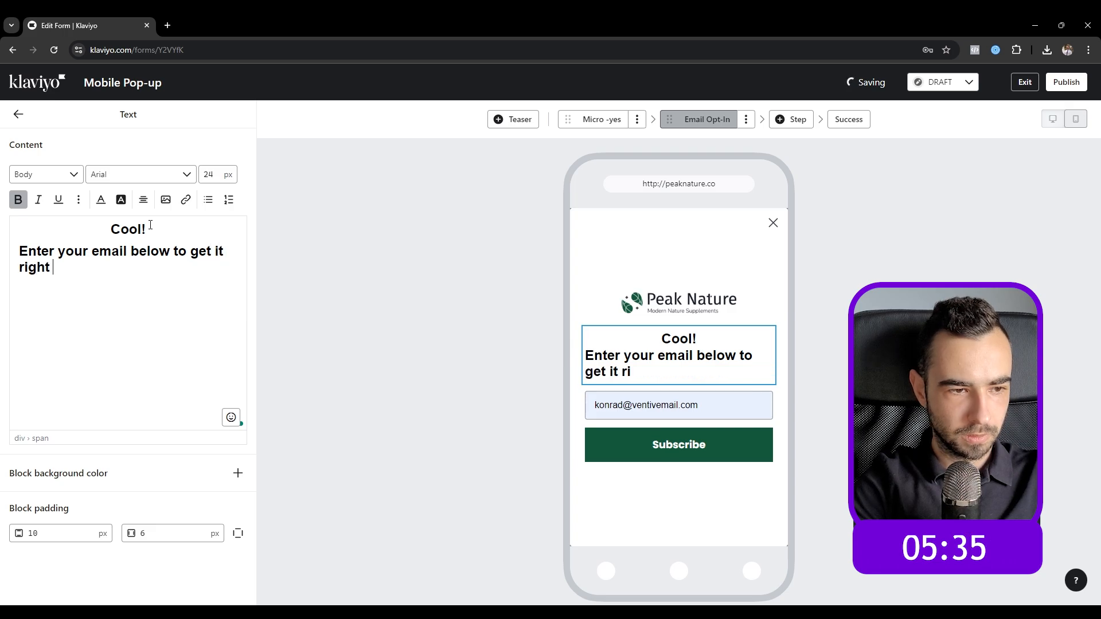
type("away.")
key("ctrl+e")
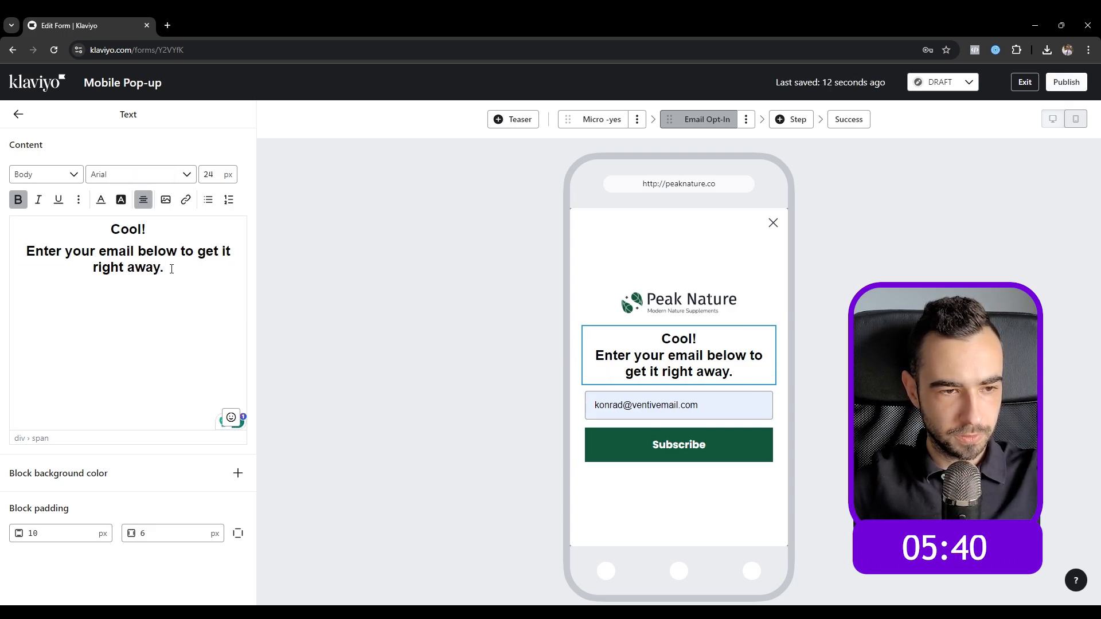
left_click(679, 445)
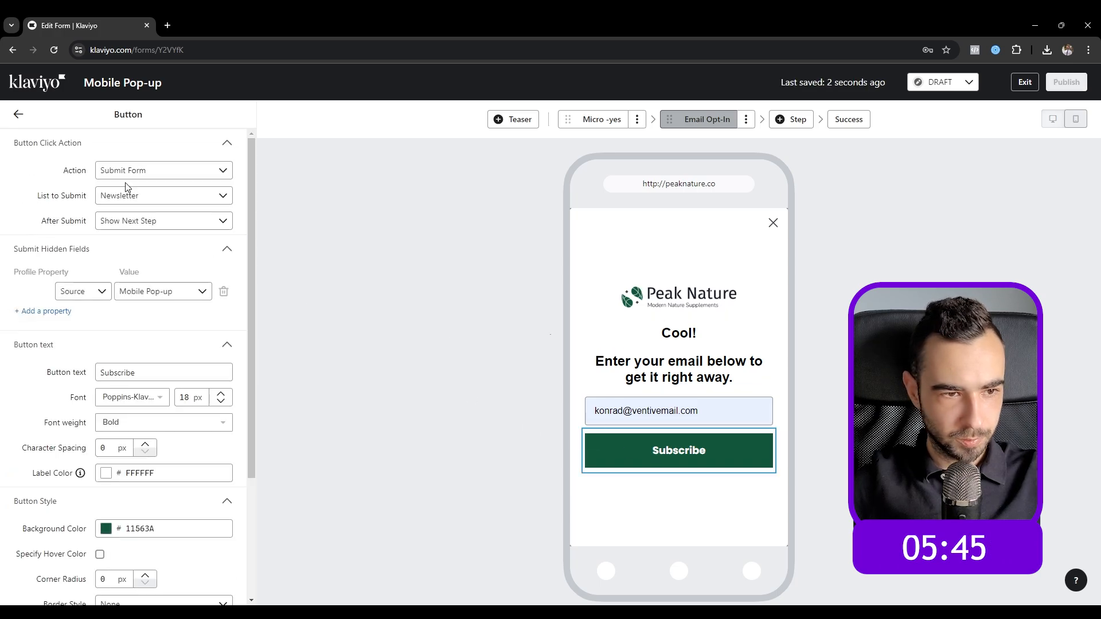
Step: Relabel the Subscribe button 'Claim My 10% OFF Instantly!'
left_click(163, 374)
double_click(160, 372)
type("Cla")
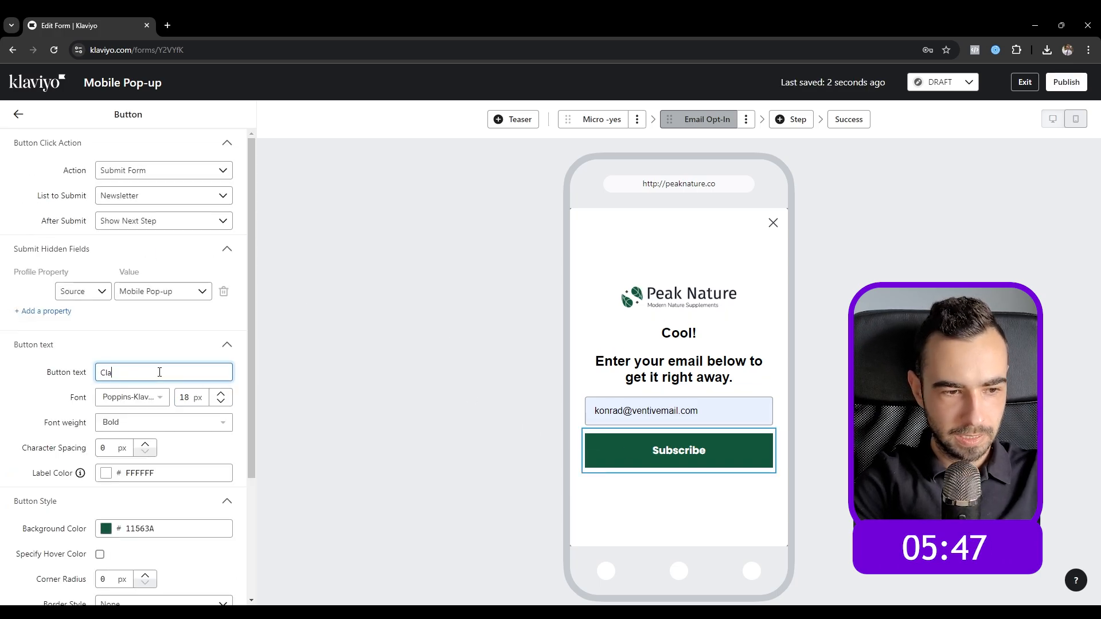
type("im My 10% OFF ")
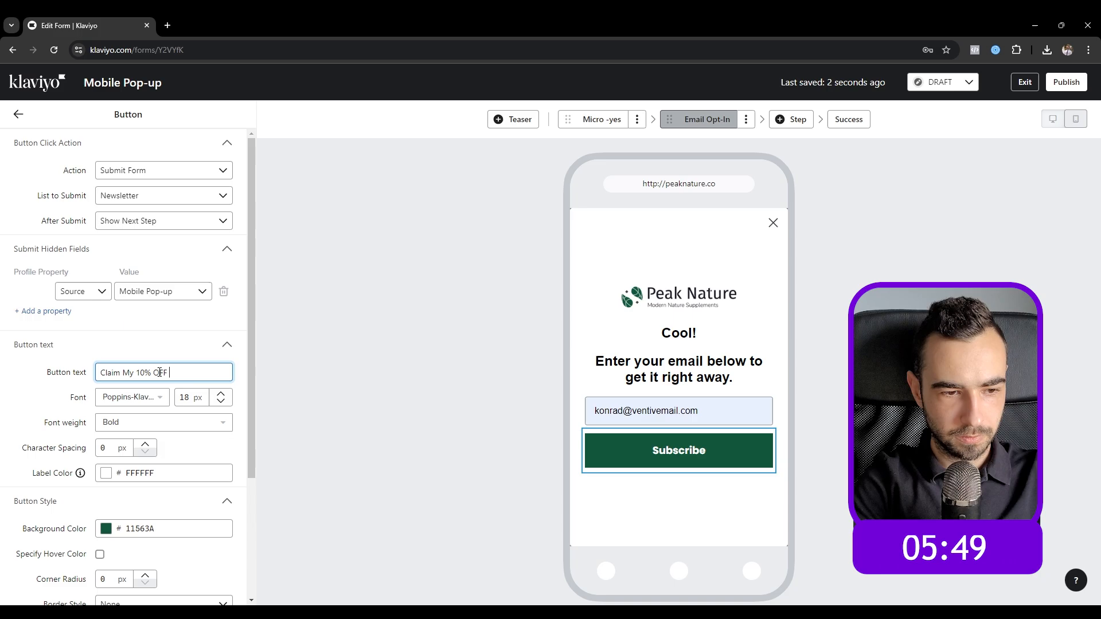
type("Instantly!")
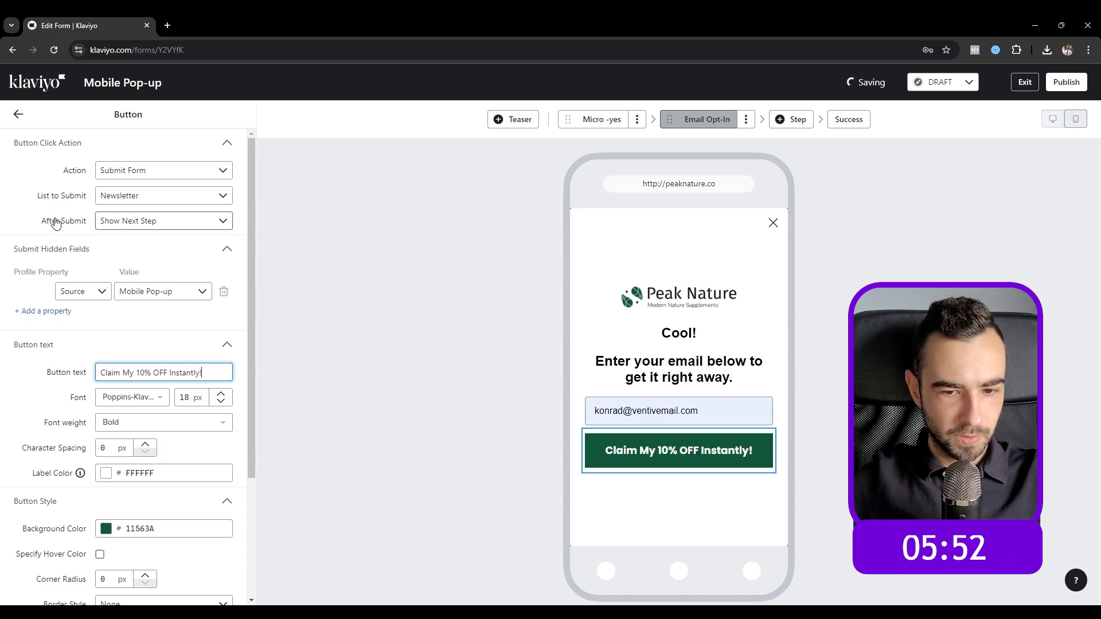
left_click(18, 114)
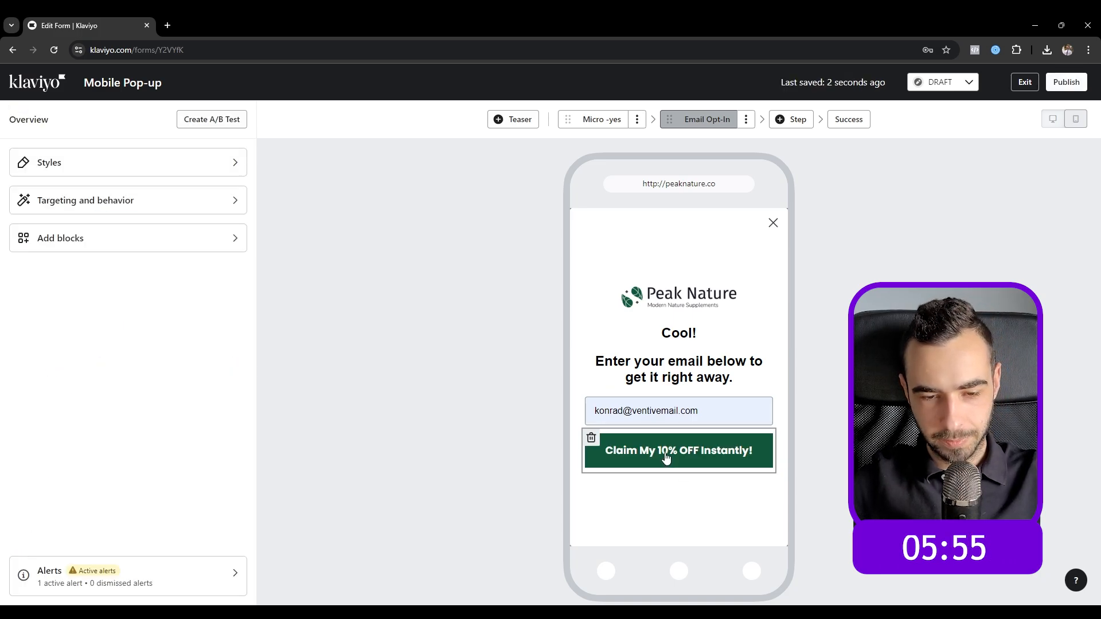
left_click(666, 453)
left_click_drag(123, 374, 128, 374)
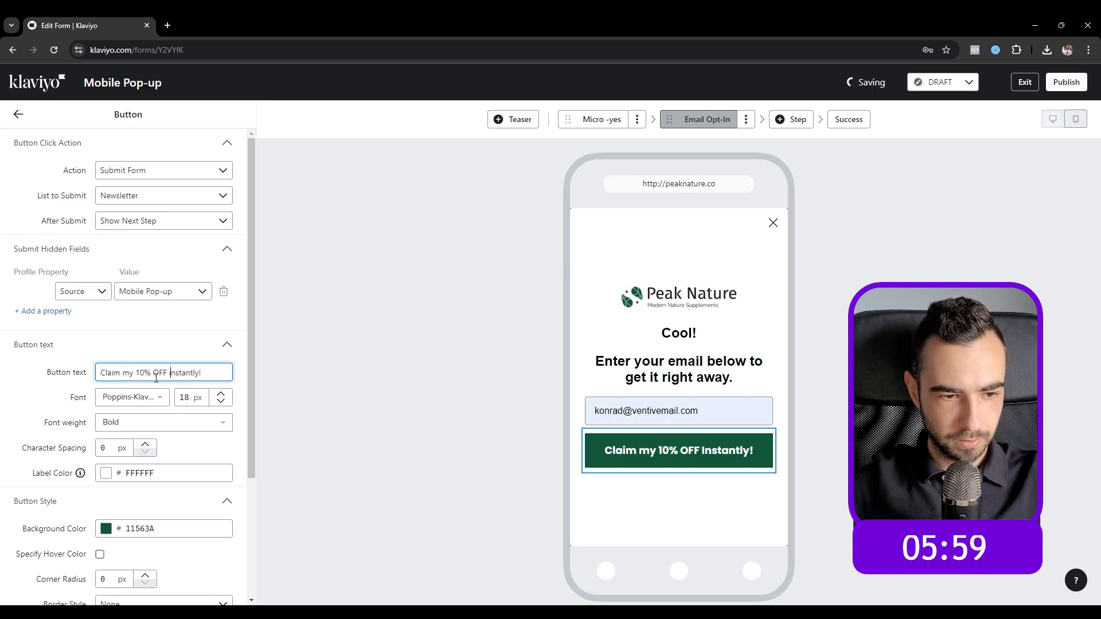
left_click(22, 116)
Step: Set the email field's top and bottom block padding to 5 px
left_click(588, 411)
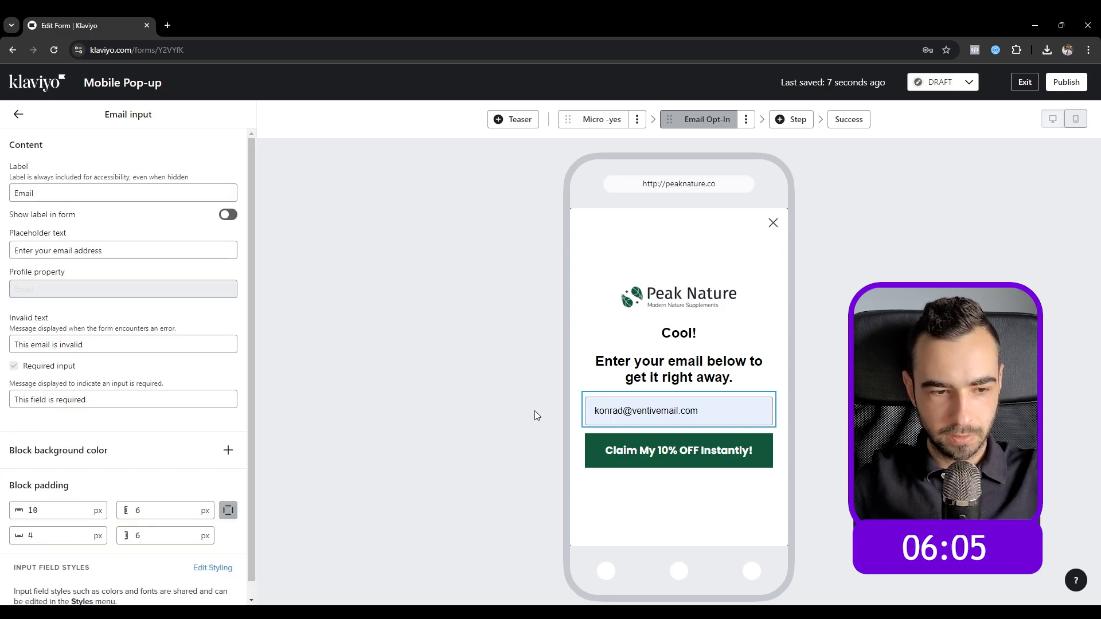
left_click(42, 535)
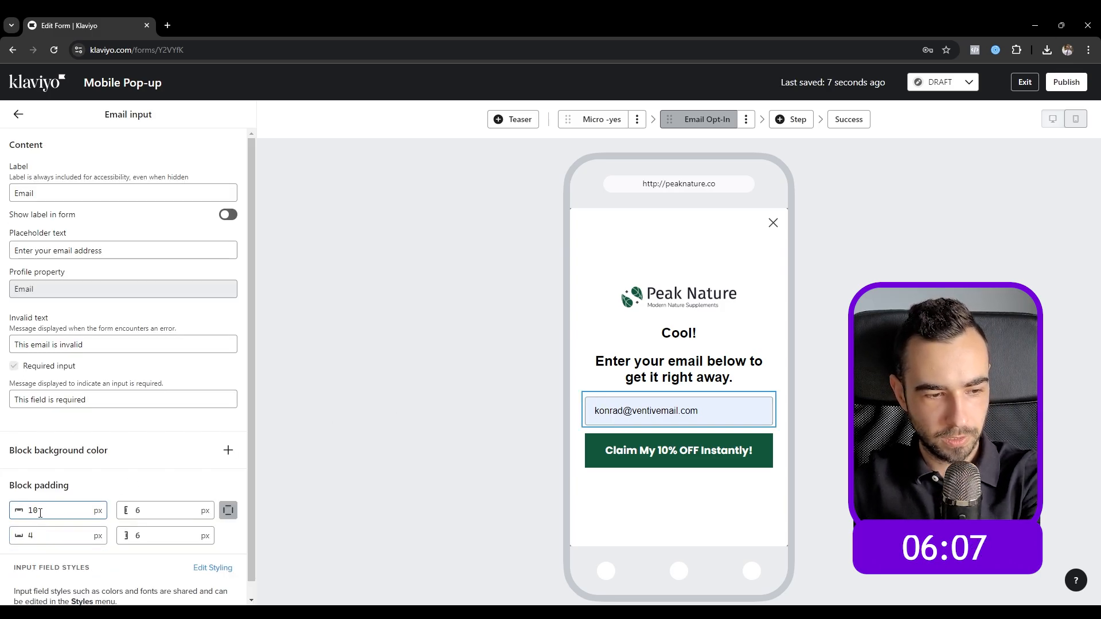
double_click(39, 512)
type("5")
double_click(54, 535)
type("5")
left_click(133, 477)
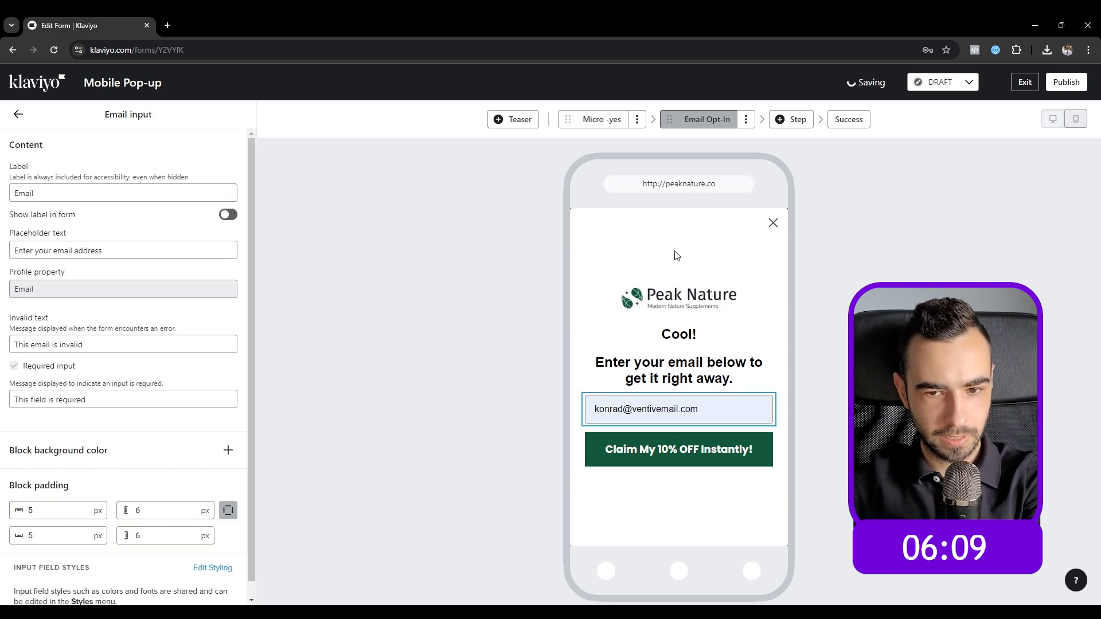
left_click(18, 114)
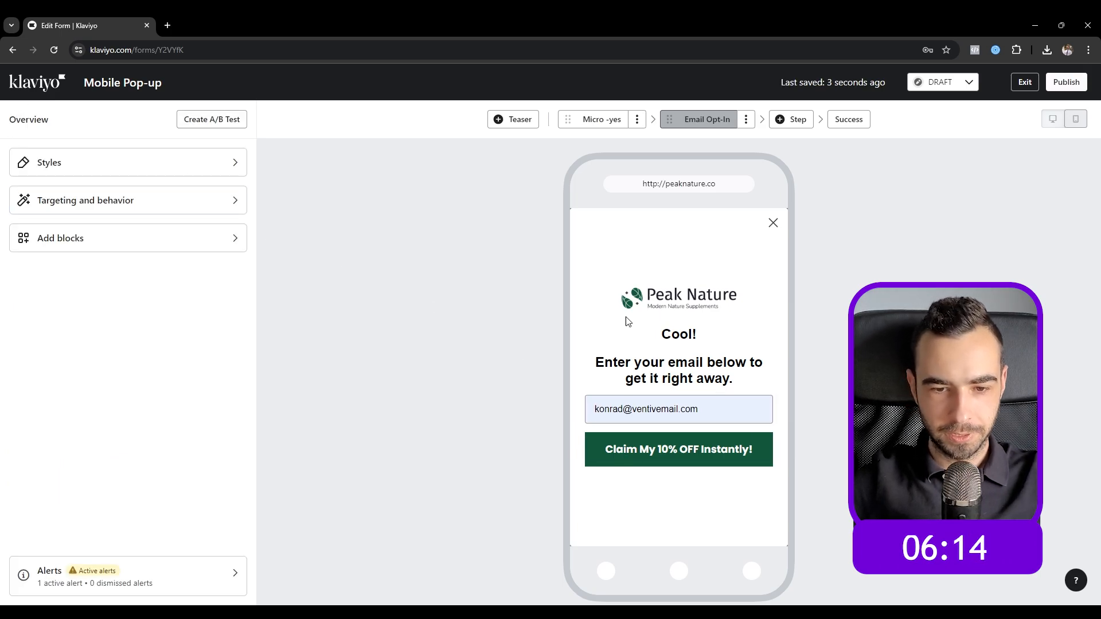
Step: Delete the 'Cool!' heading and its empty line from the Email Opt-In text
left_click(631, 331)
left_click_drag(148, 229, 90, 230)
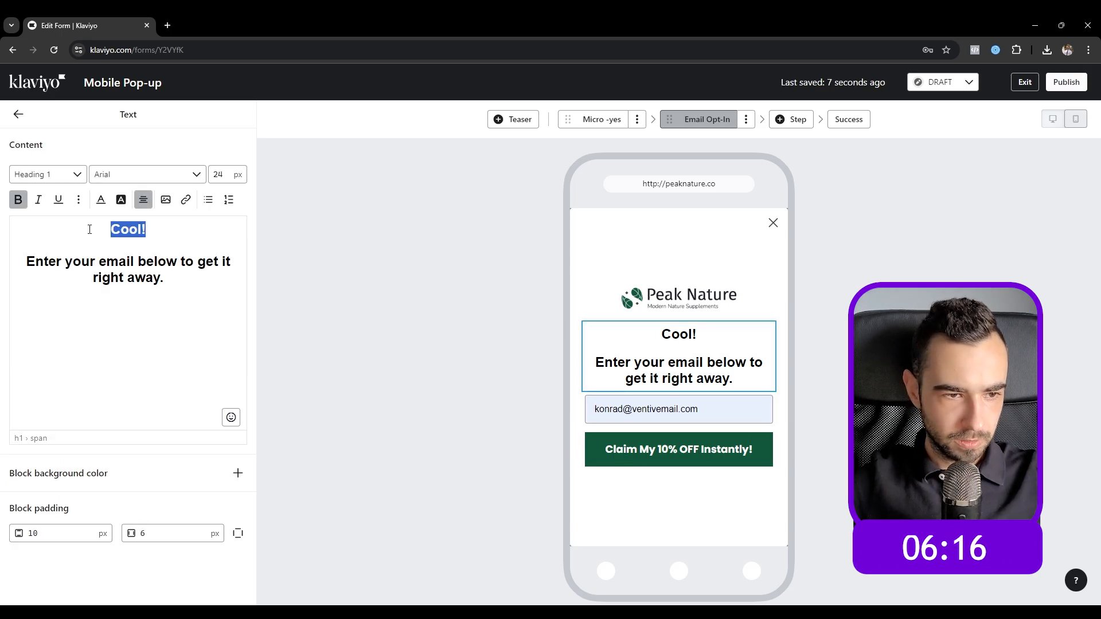
double_click(218, 174)
type("30")
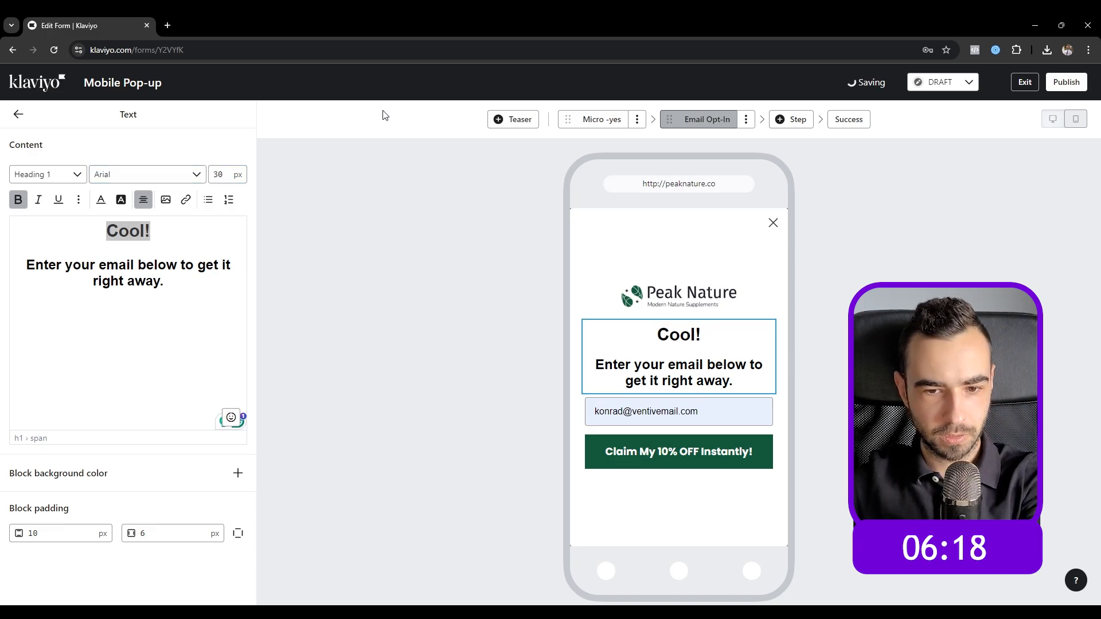
left_click(18, 115)
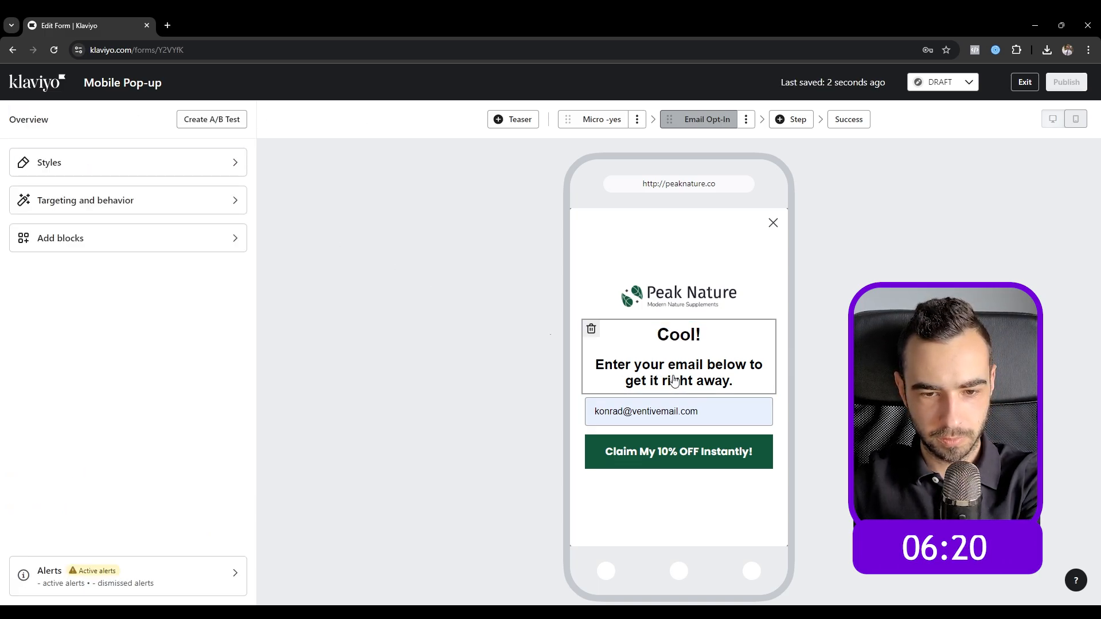
left_click(652, 360)
left_click_drag(152, 230, 69, 231)
key("BackSpace")
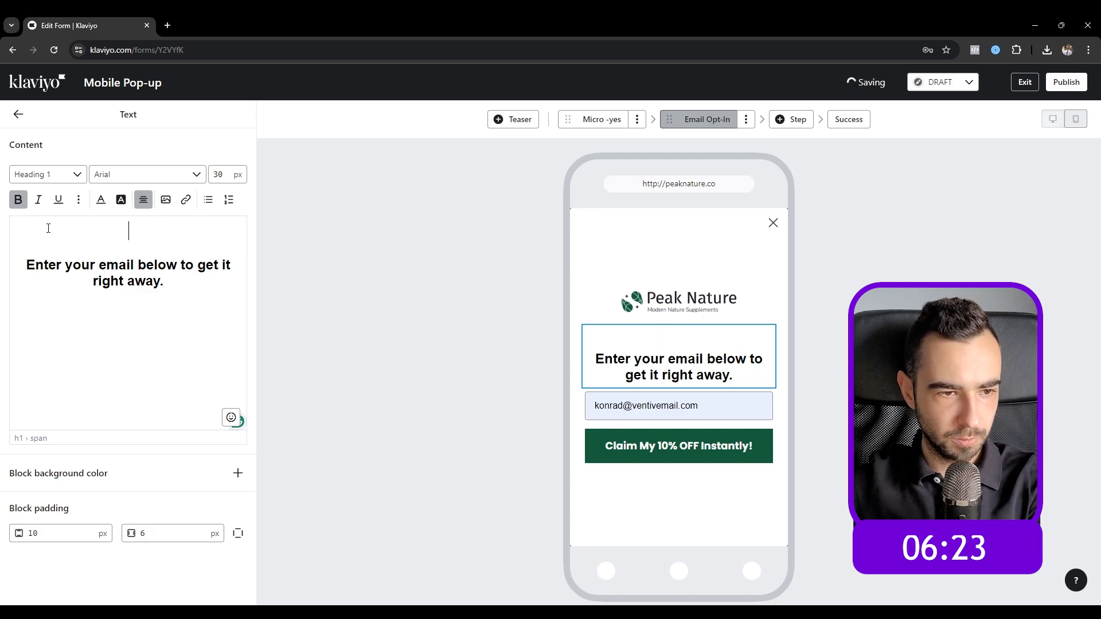
key("BackSpace")
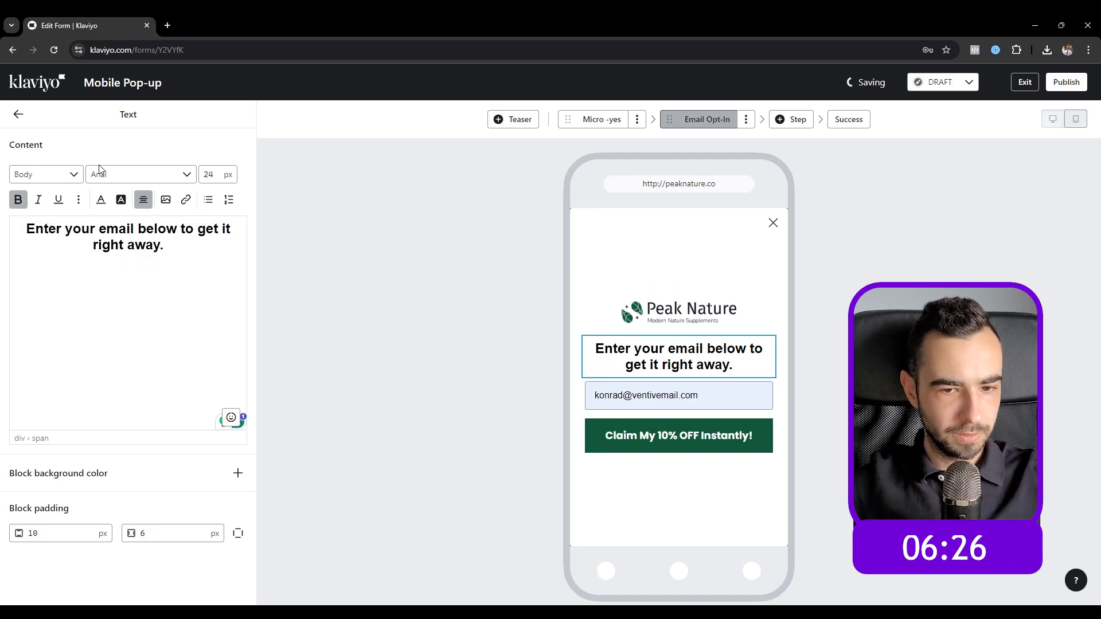
Step: Style the email prompt in Poppins-Klaviyo-Hosted Bold 700 with 100% line spacing
key("ctrl+a")
left_click(111, 174)
scroll(111, 265, "up", 3)
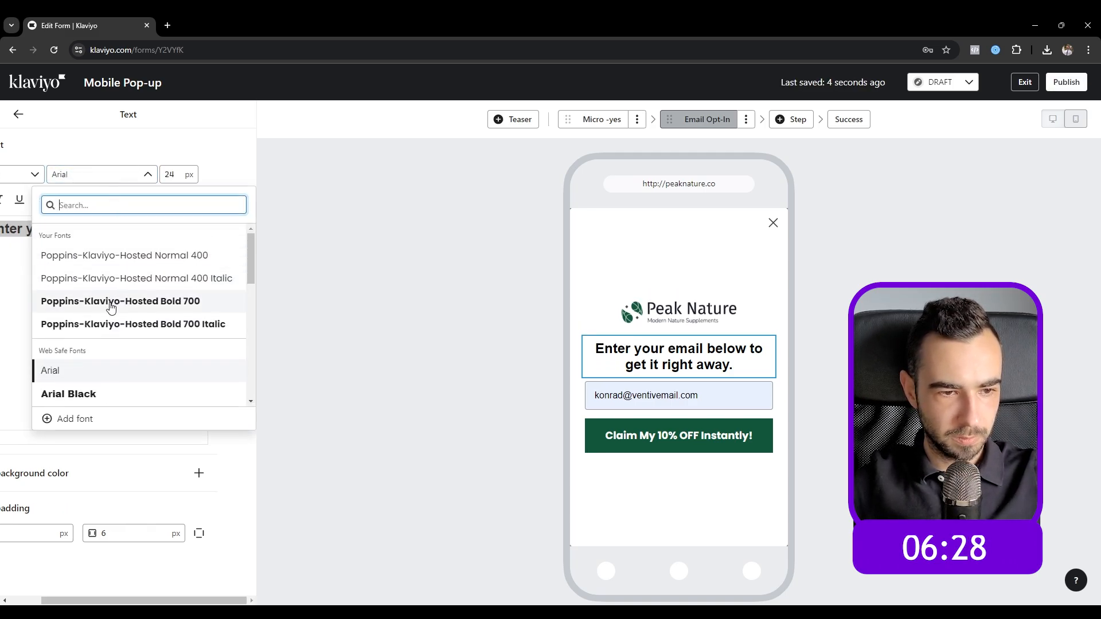
left_click(110, 302)
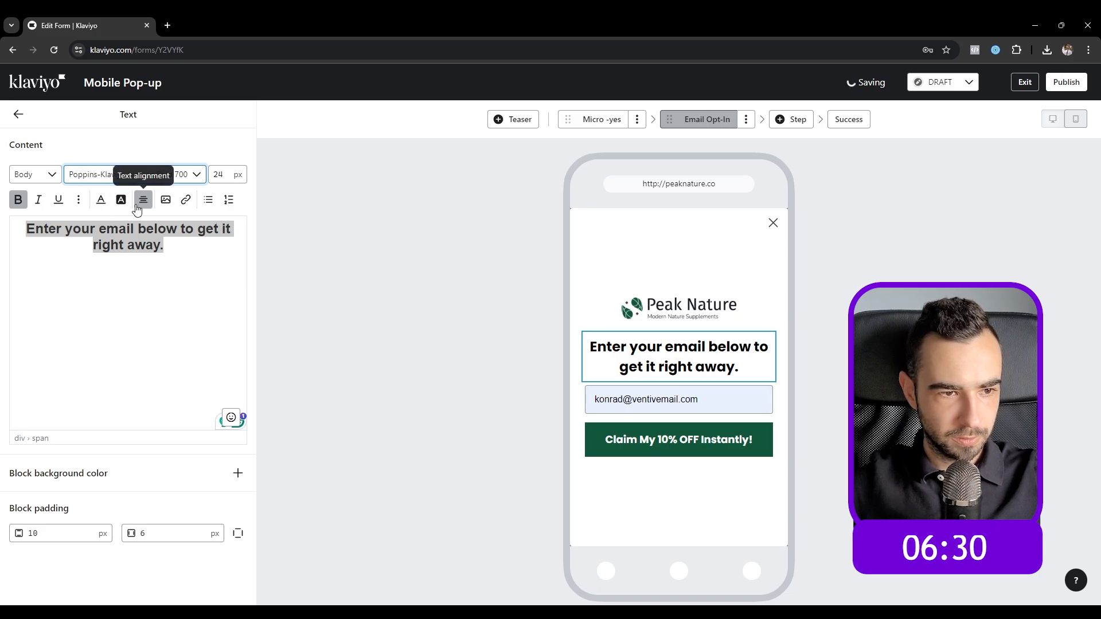
left_click(78, 199)
left_click(100, 224)
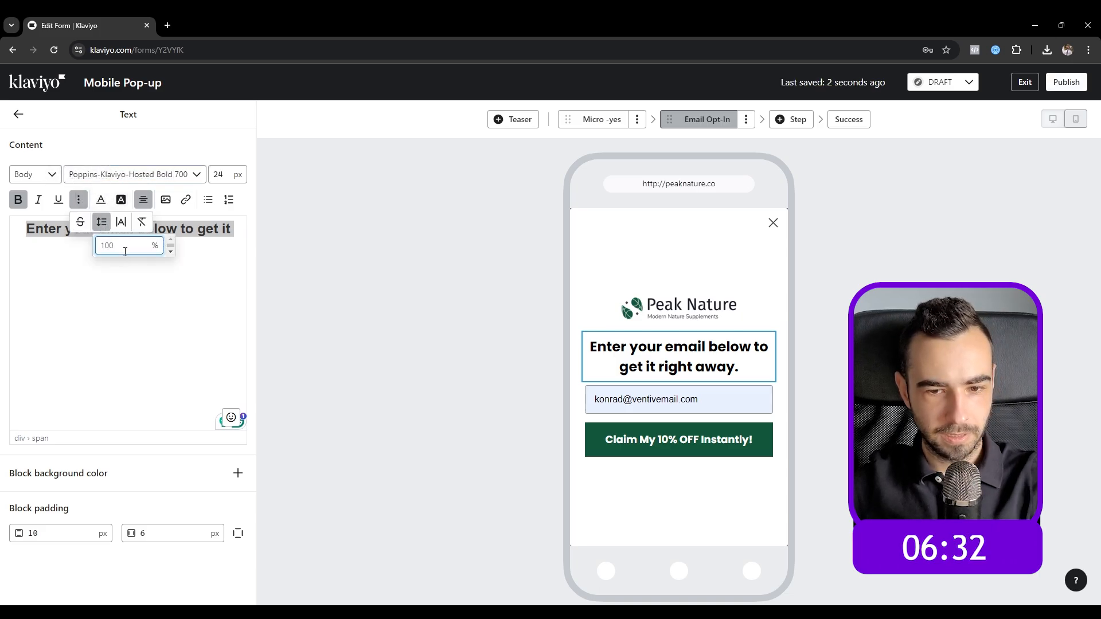
type("100")
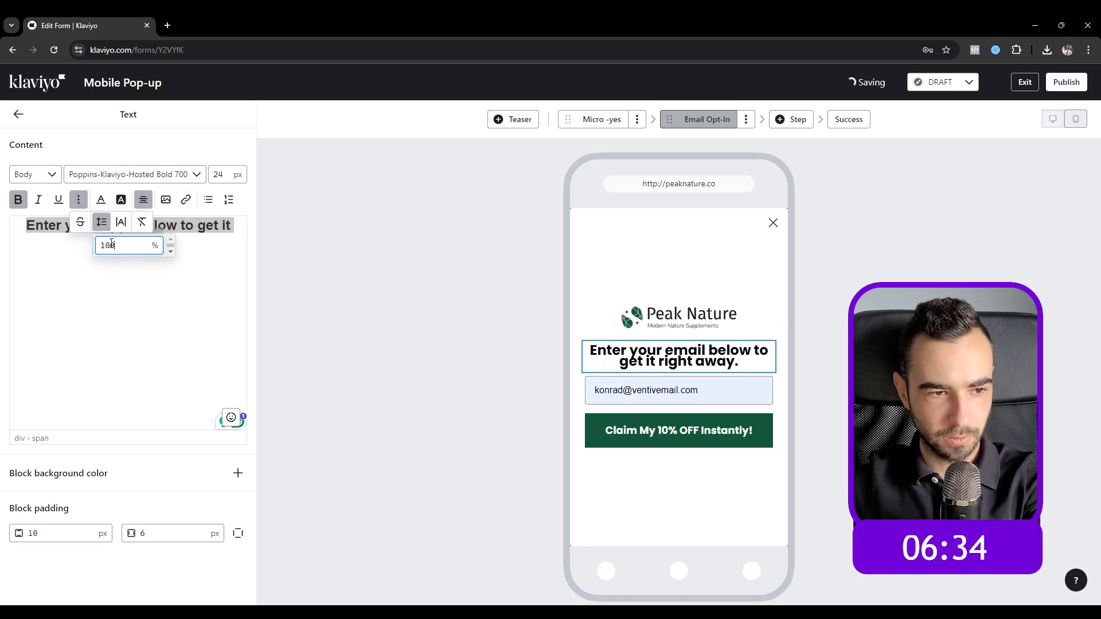
type("5")
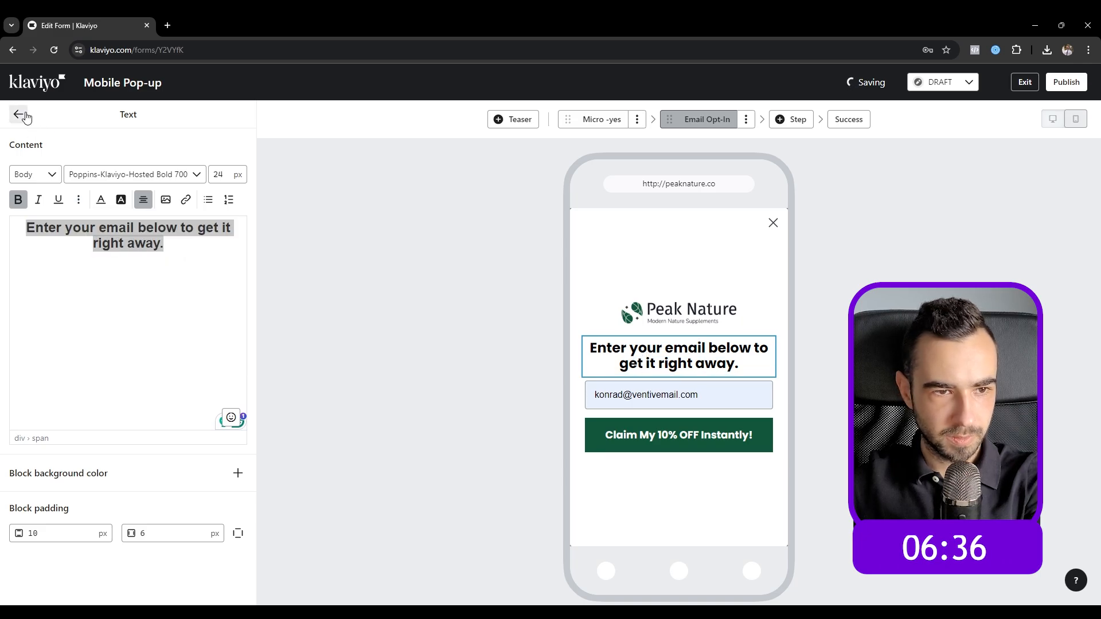
left_click(18, 114)
left_click(594, 119)
Step: Set the 'Want 10% OFF your first order?' heading's line spacing to 150%
left_click(678, 362)
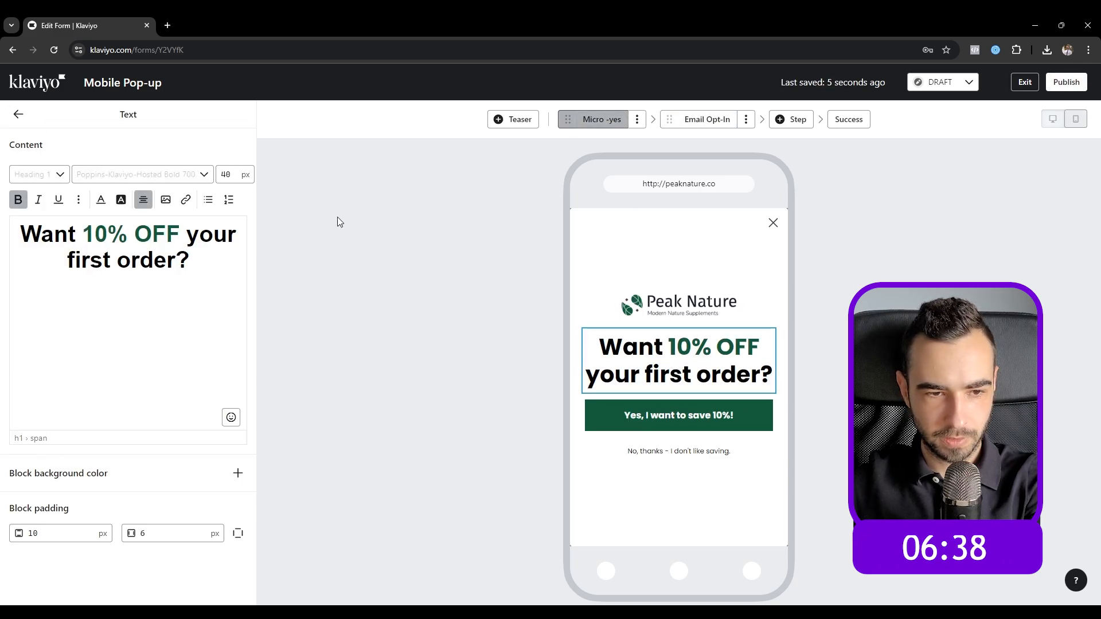
key("ctrl+a")
left_click(81, 199)
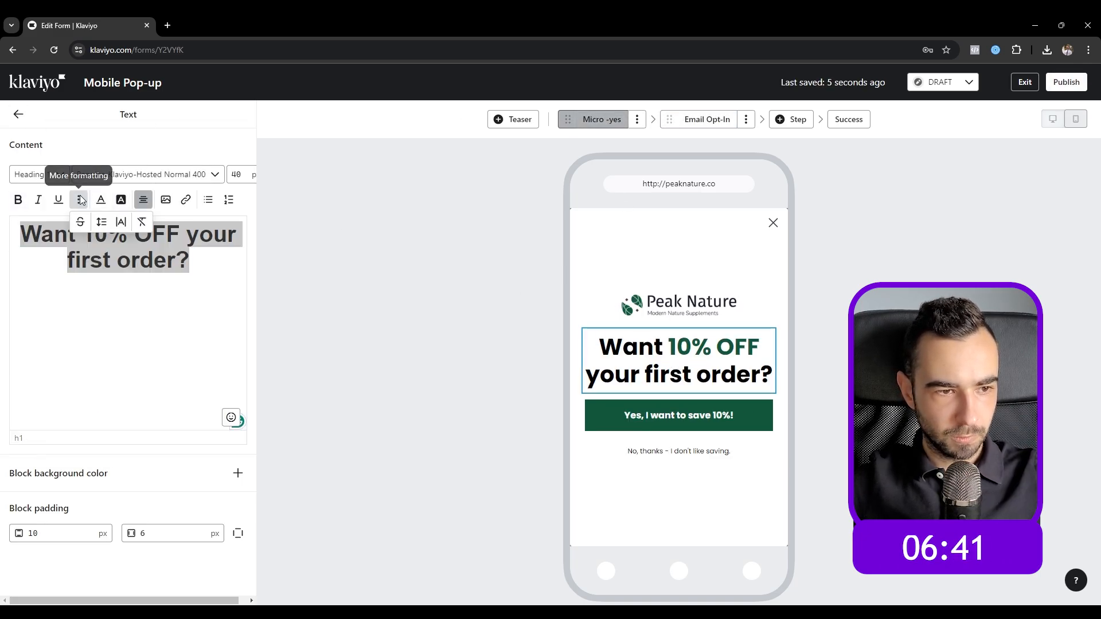
left_click(101, 222)
type("150")
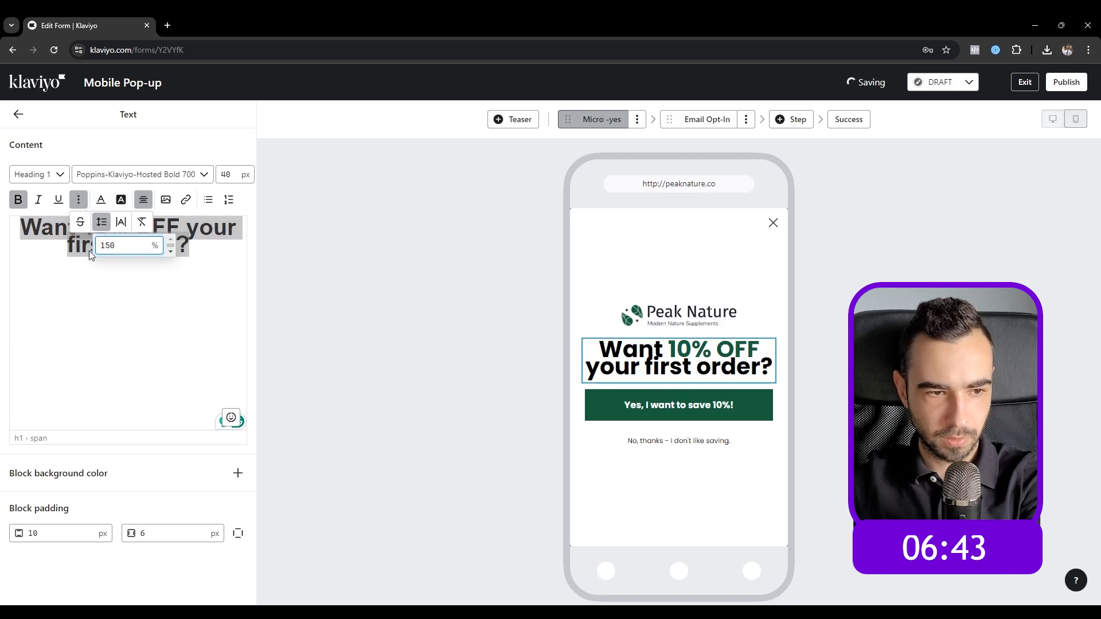
key("Return")
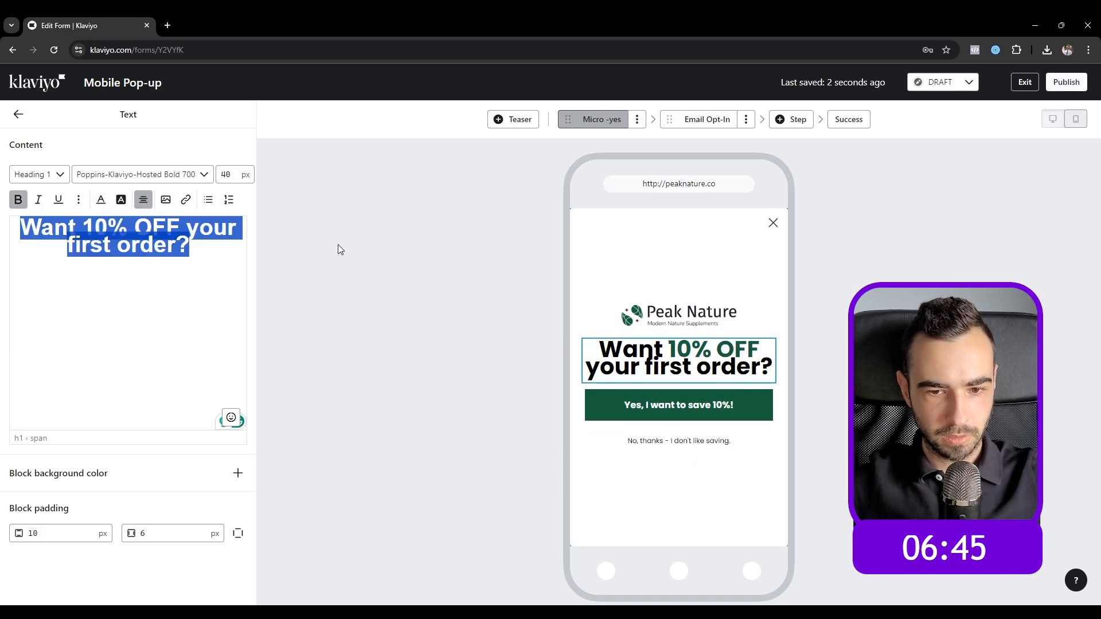
left_click(331, 236)
left_click(18, 114)
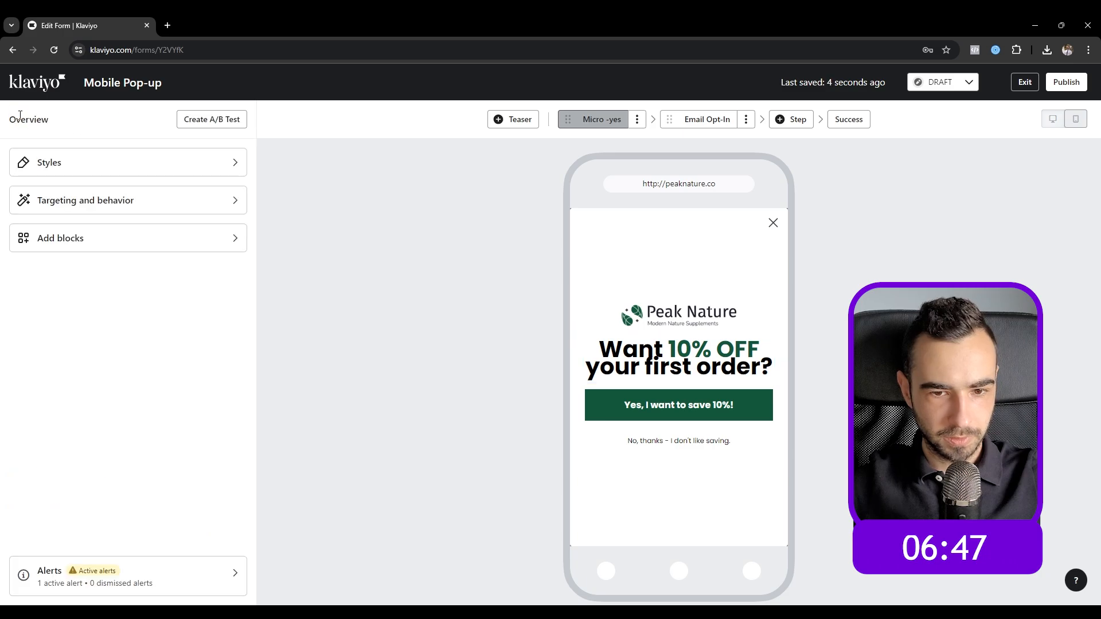
Step: Increase the heading's line spacing further to 250%
left_click(631, 359)
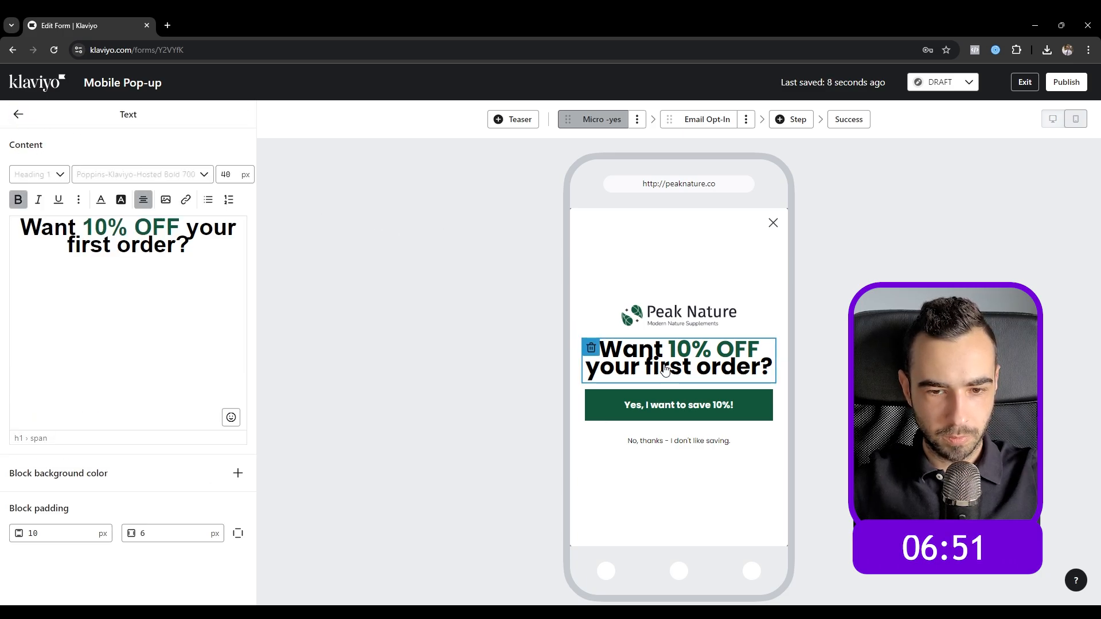
triple_click(185, 247)
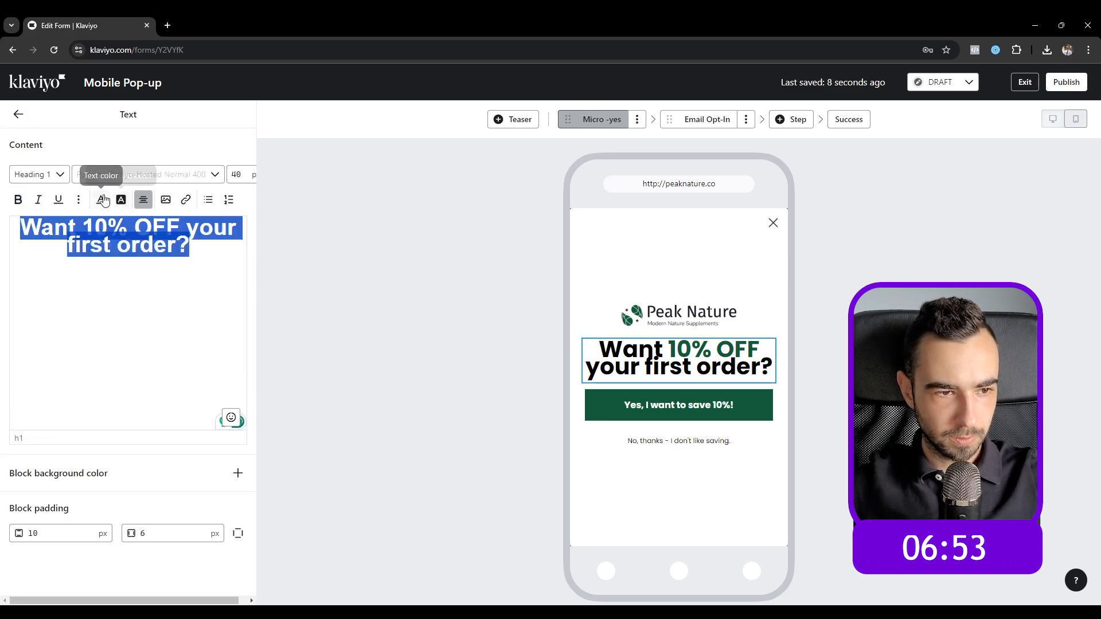
left_click(79, 200)
left_click(101, 222)
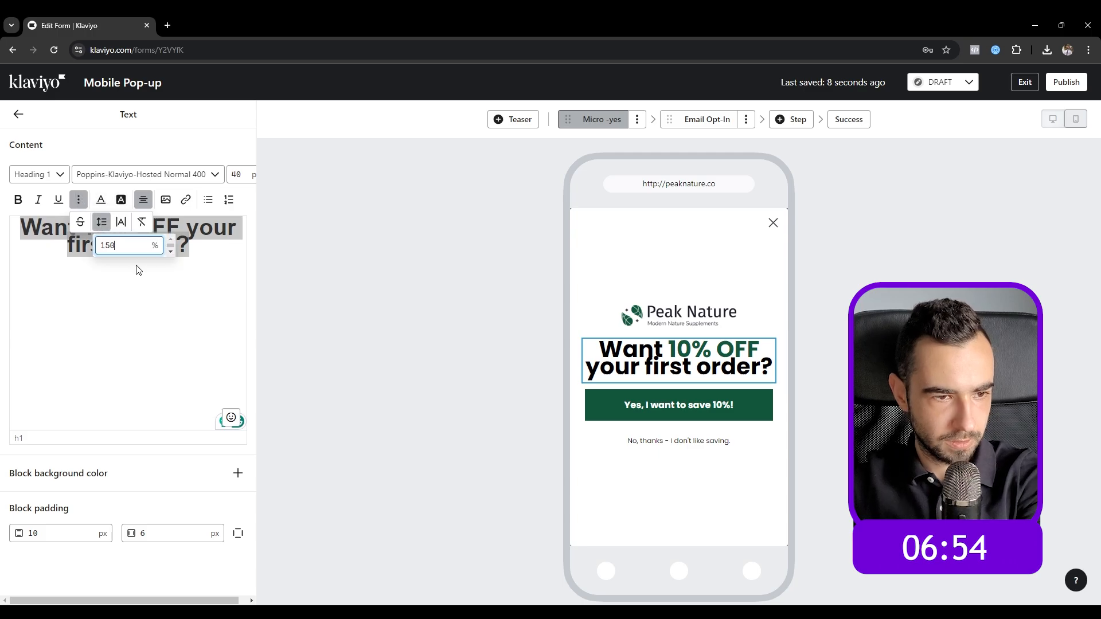
type("20")
double_click(120, 241)
type("200")
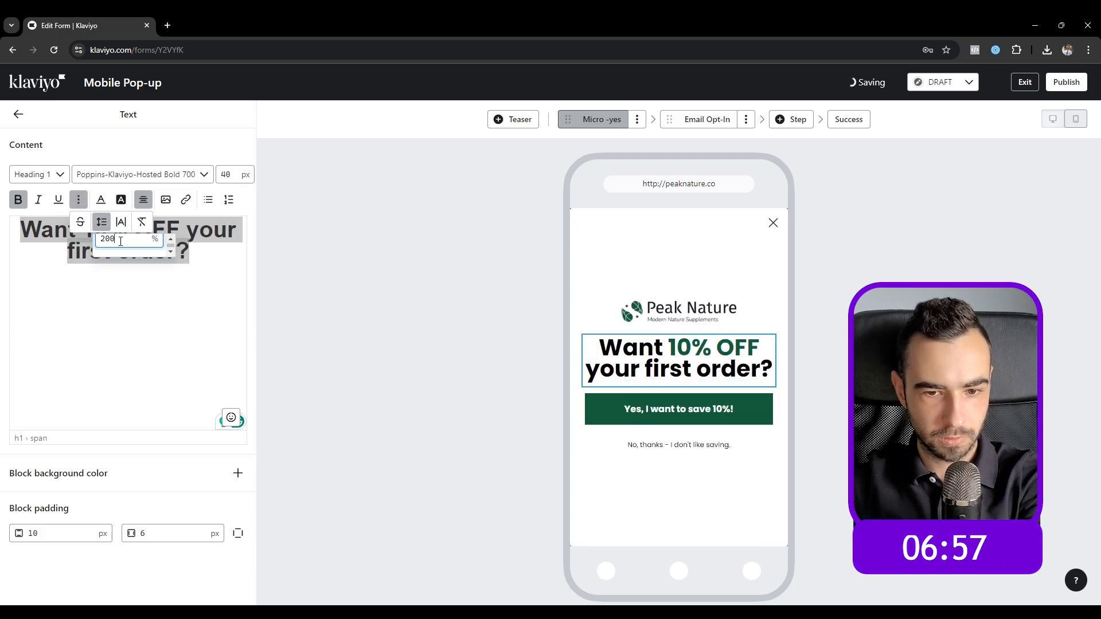
left_click_drag(121, 241, 106, 241)
type("50")
left_click(17, 115)
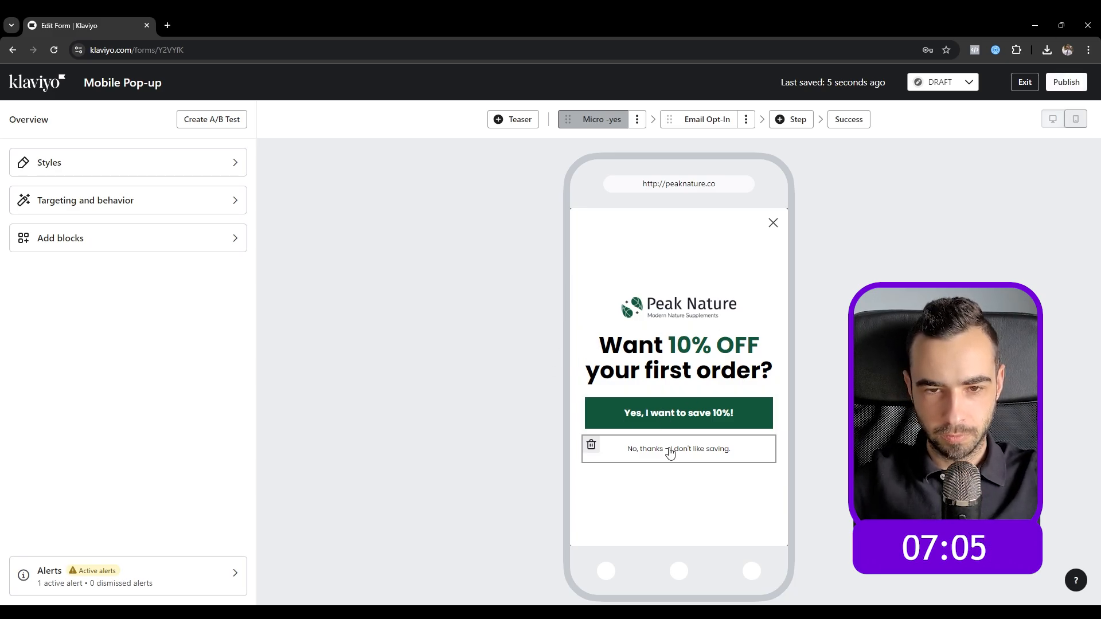
Step: Review the Yes, No thanks and Claim button settings across the steps
left_click(669, 418)
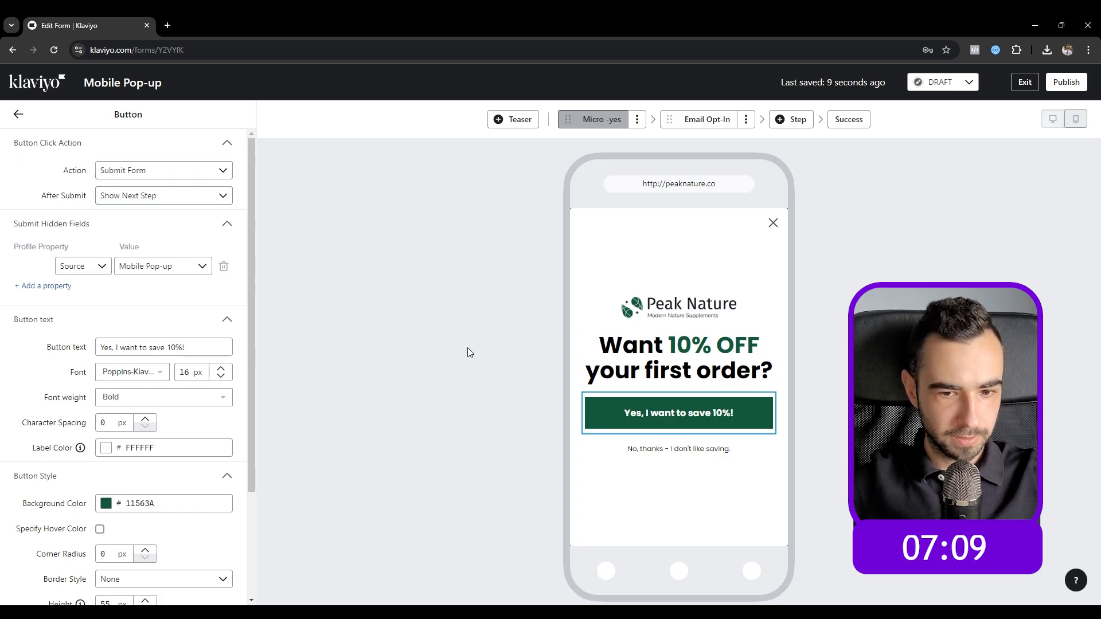
left_click(647, 447)
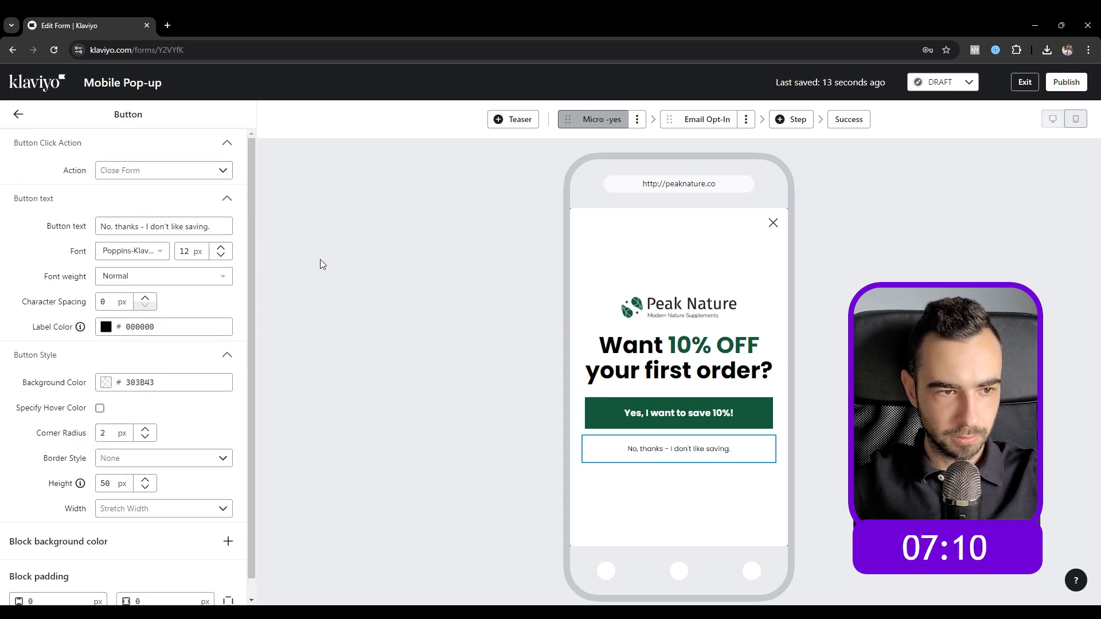
left_click(18, 114)
left_click(696, 121)
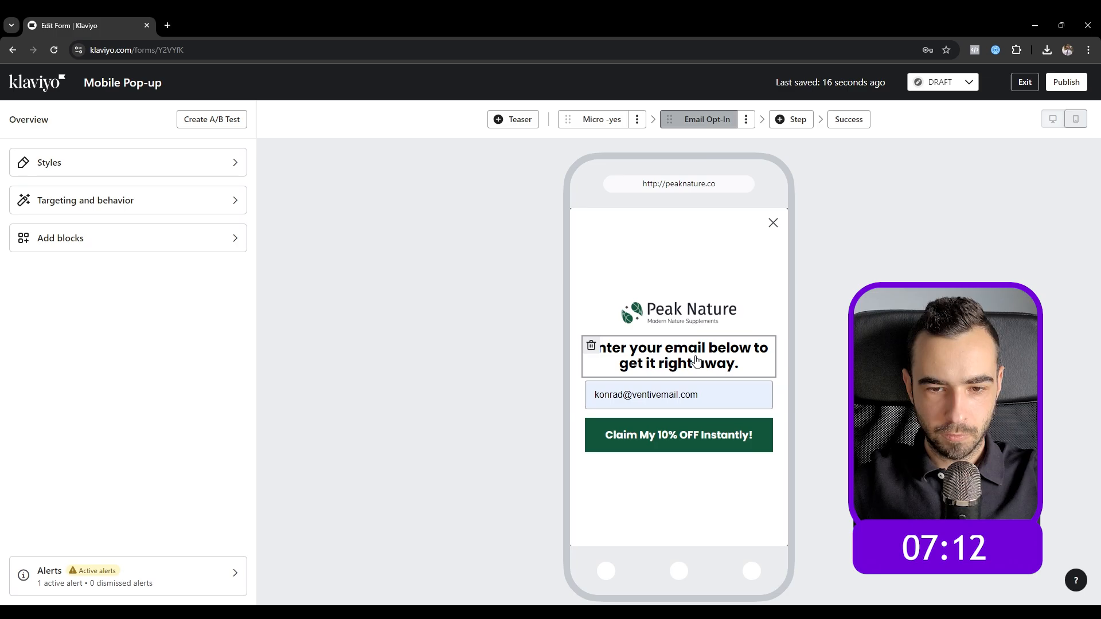
left_click(686, 435)
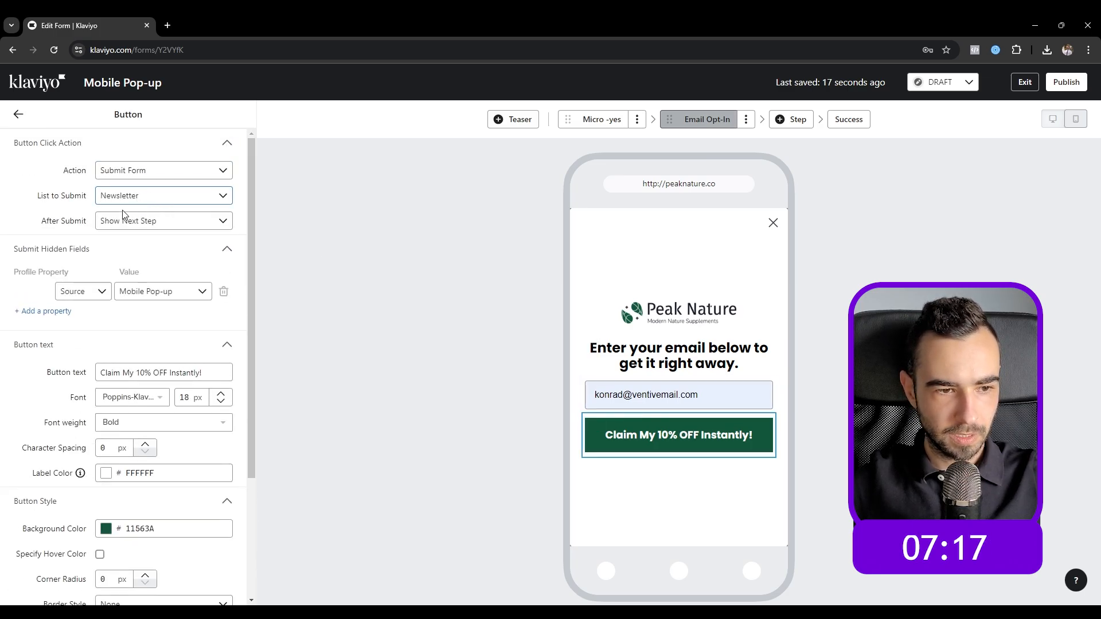
left_click(20, 115)
Step: Clone the Email Opt-In step as 'SMS Opt-In'
left_click(747, 121)
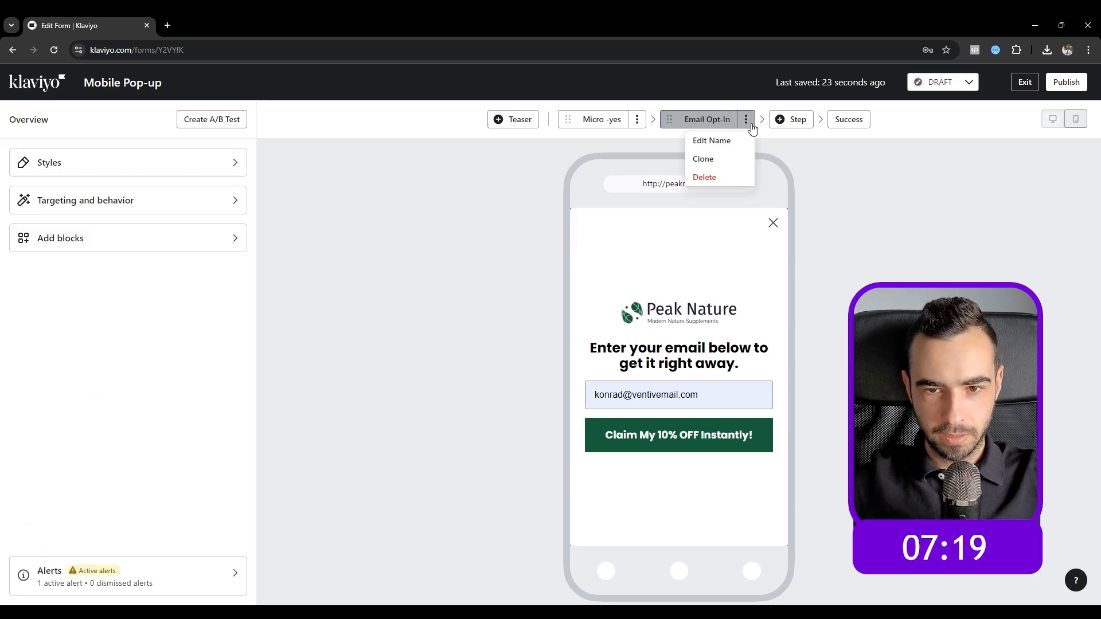
left_click(736, 160)
left_click(499, 337)
key("ctrl+a")
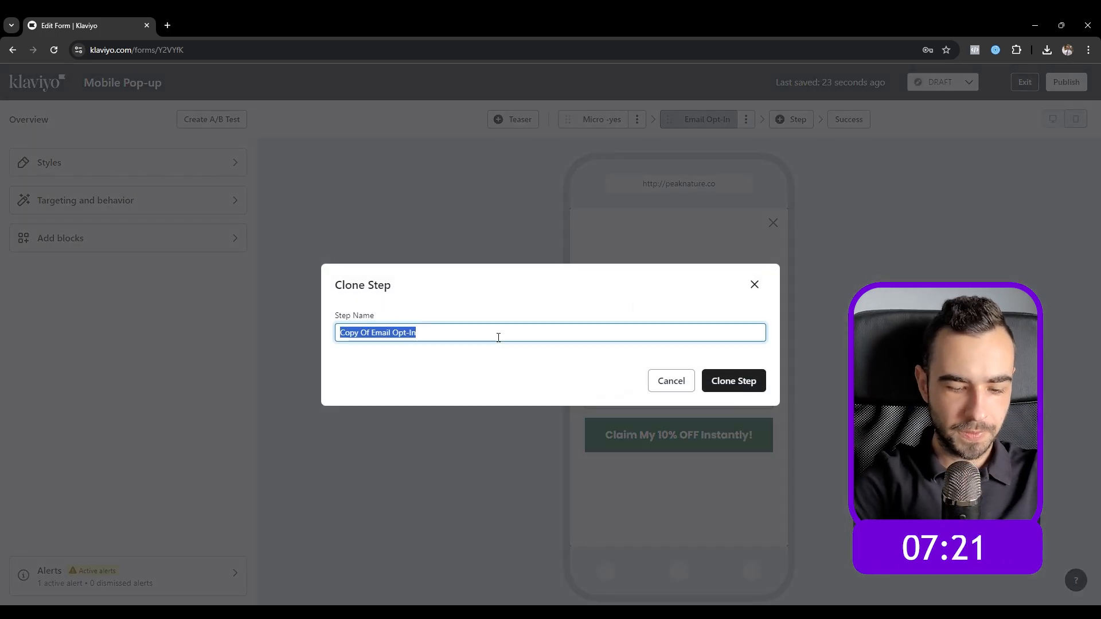
type("SMS Opt-In")
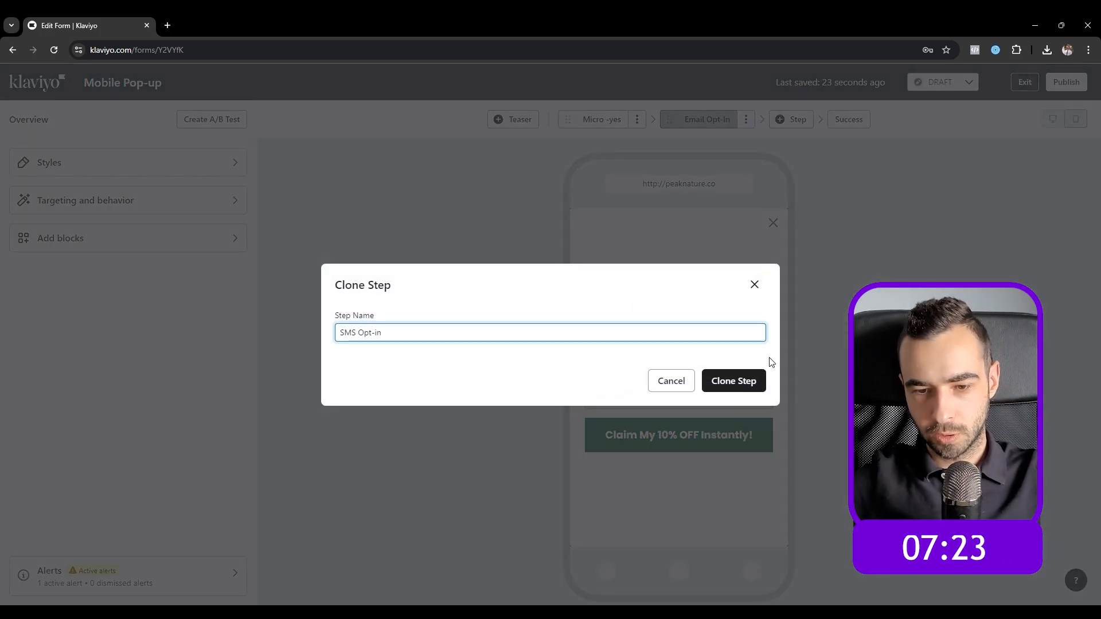
left_click(732, 379)
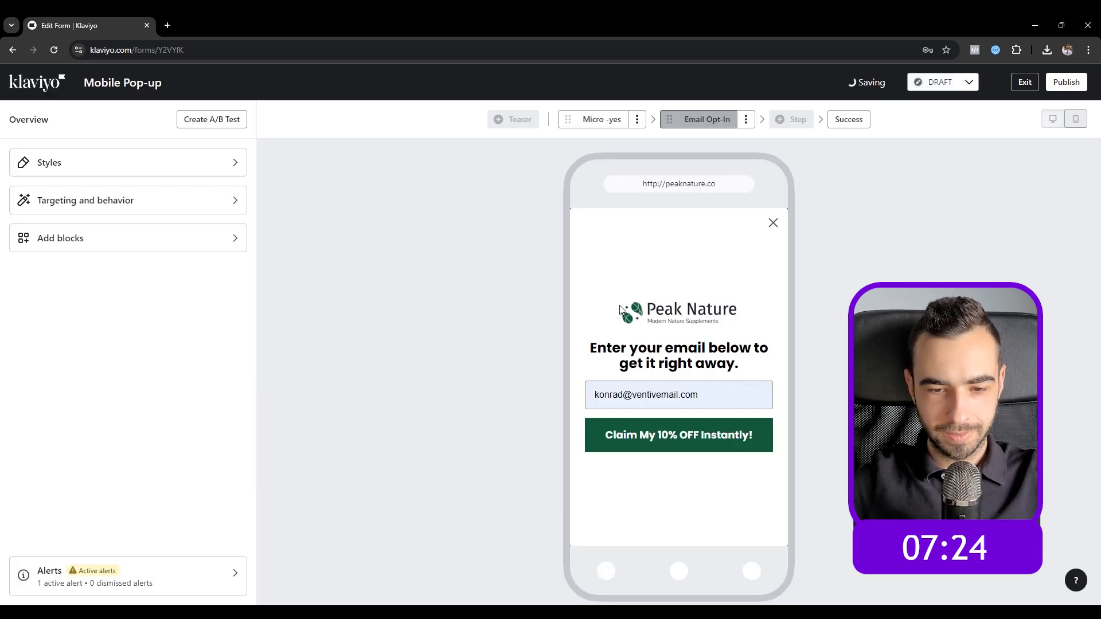
Step: Change the SMS Opt-in heading to 'Want to upgrade your discount to 15% OFF?' at 28 px
left_click(658, 360)
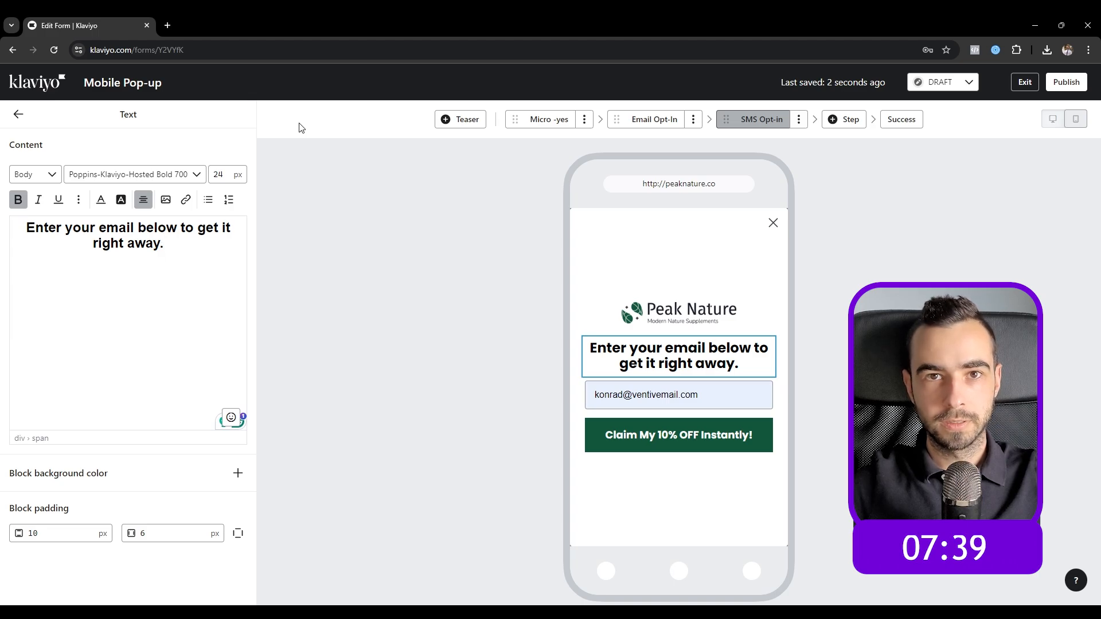
key("ctrl+a")
type("Want to")
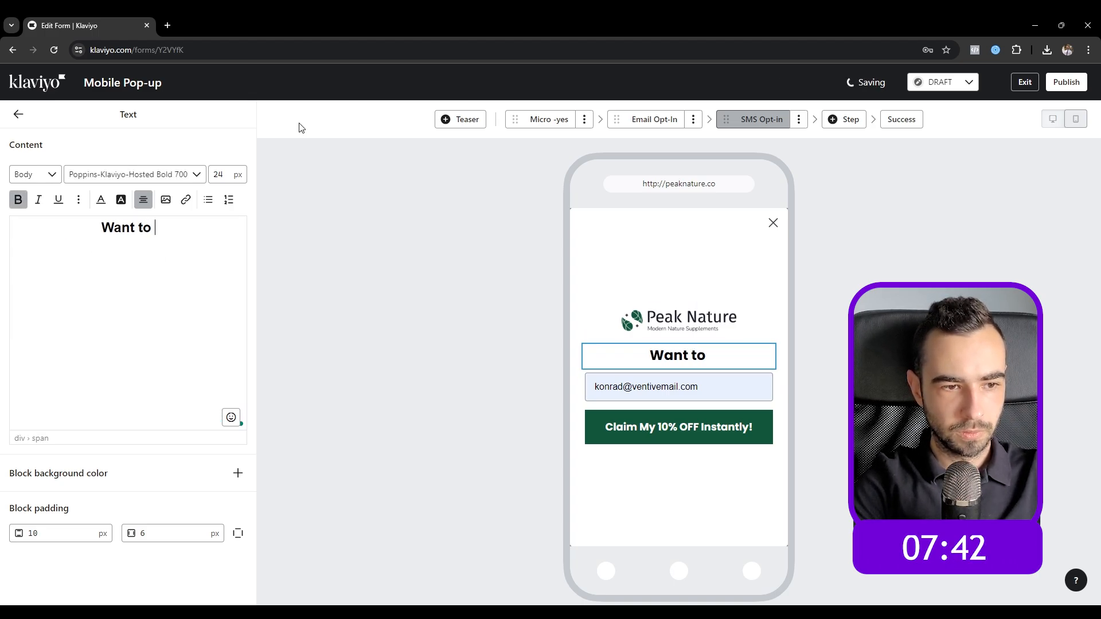
type(" upgrade your discount t")
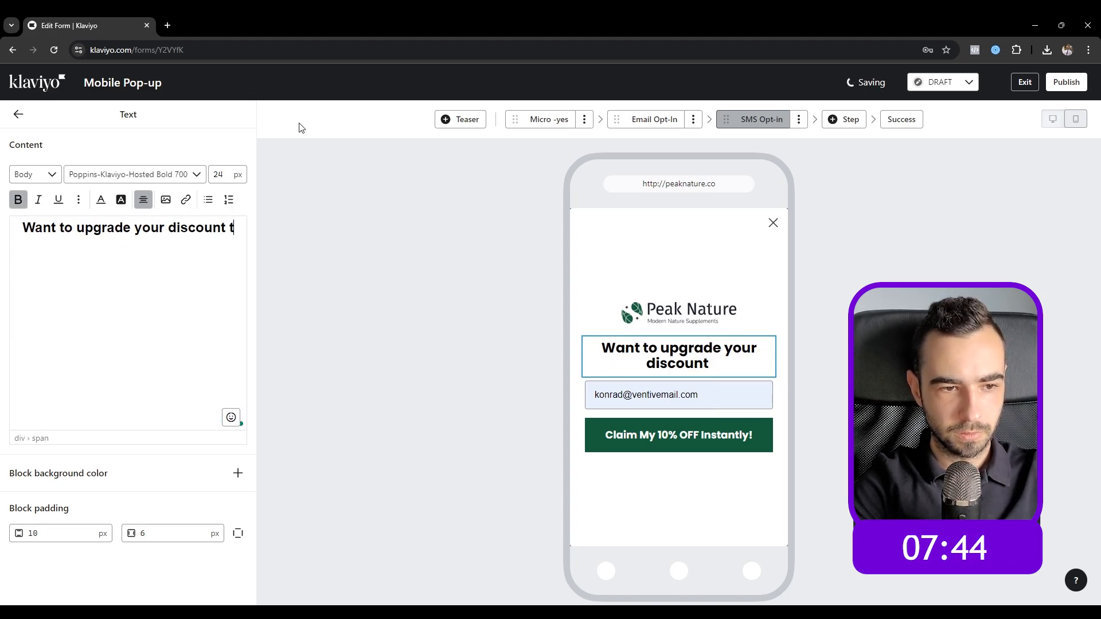
type("o 15% OFF?")
key("ctrl+a")
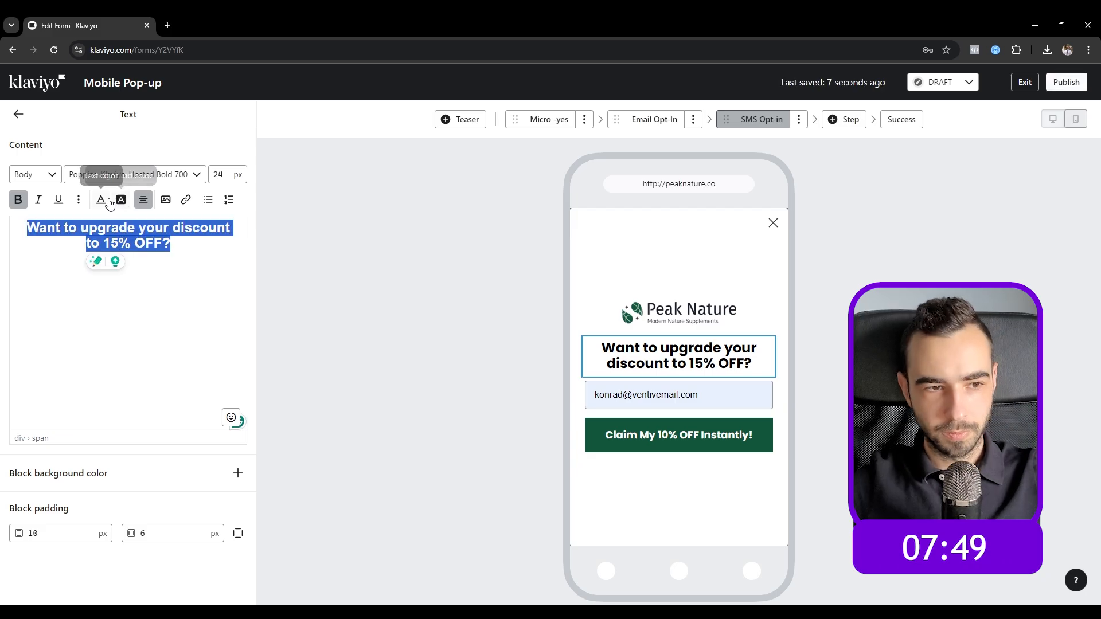
left_click(227, 175)
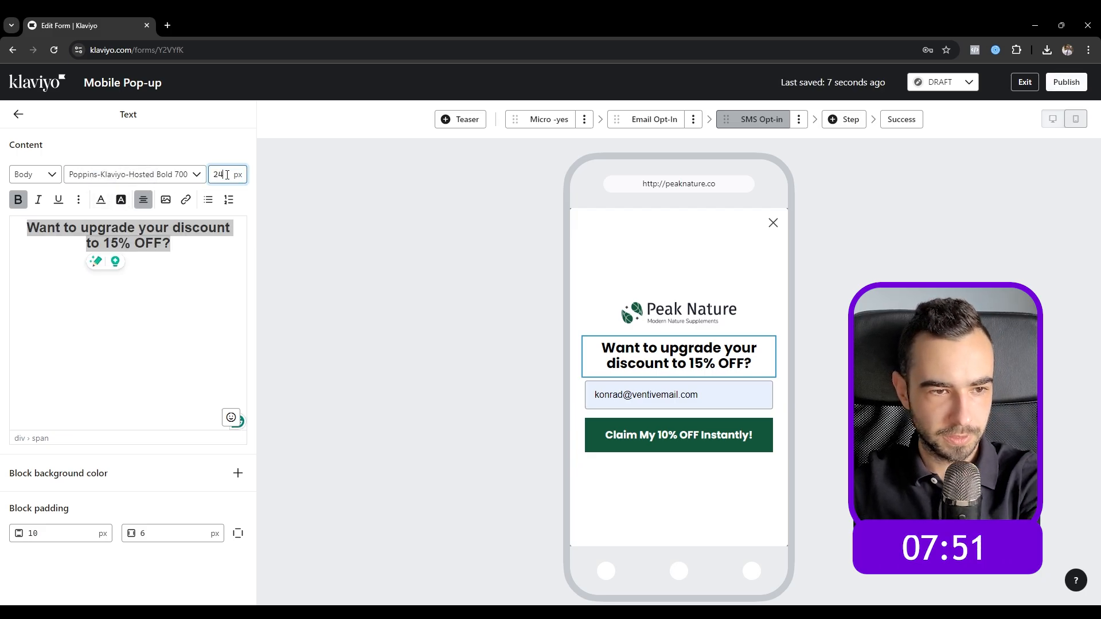
type("30")
key("BackSpace")
key("BackSpace")
type("28")
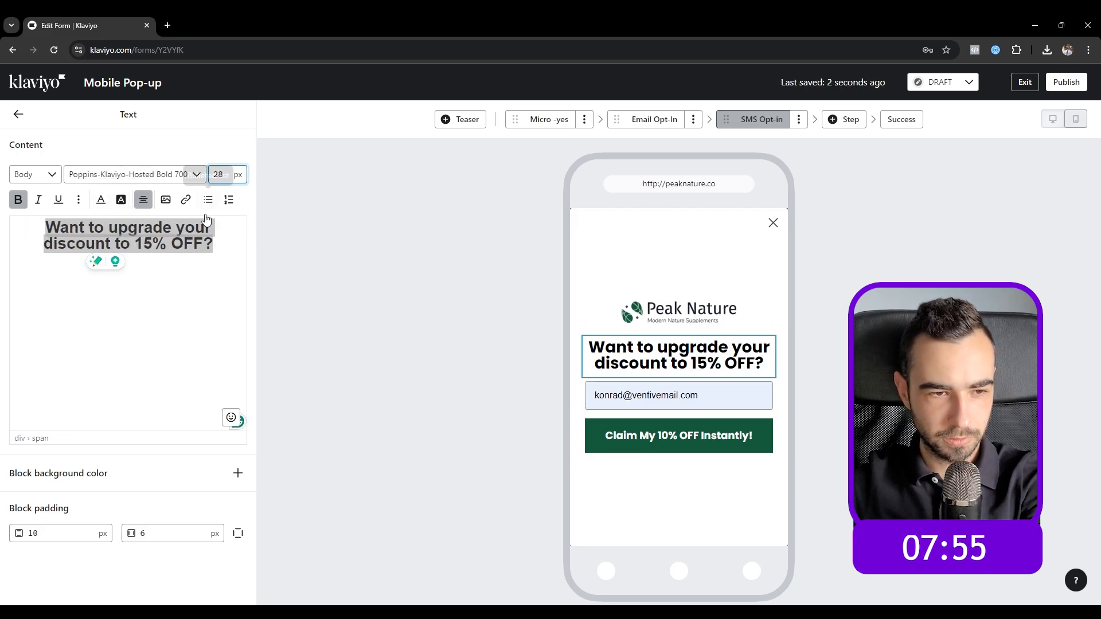
left_click(220, 249)
Step: Add 'Join our SMS list to upgrade your discount to 15% instantly.' below it in 20 px bold
left_click(220, 249)
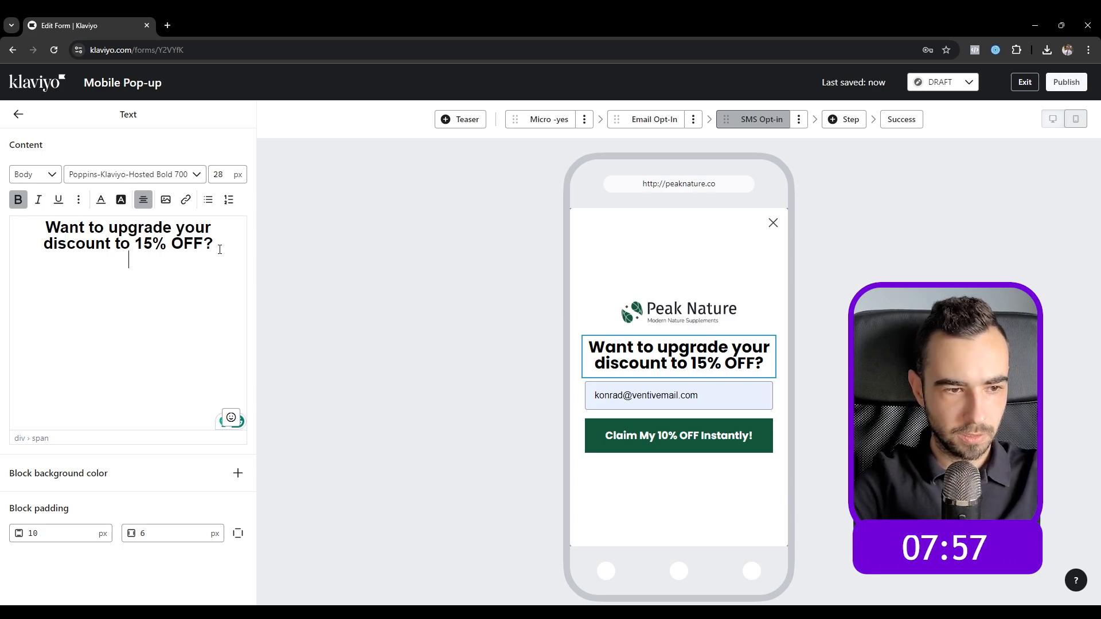
key("Return")
key("Return")
type("Join our S")
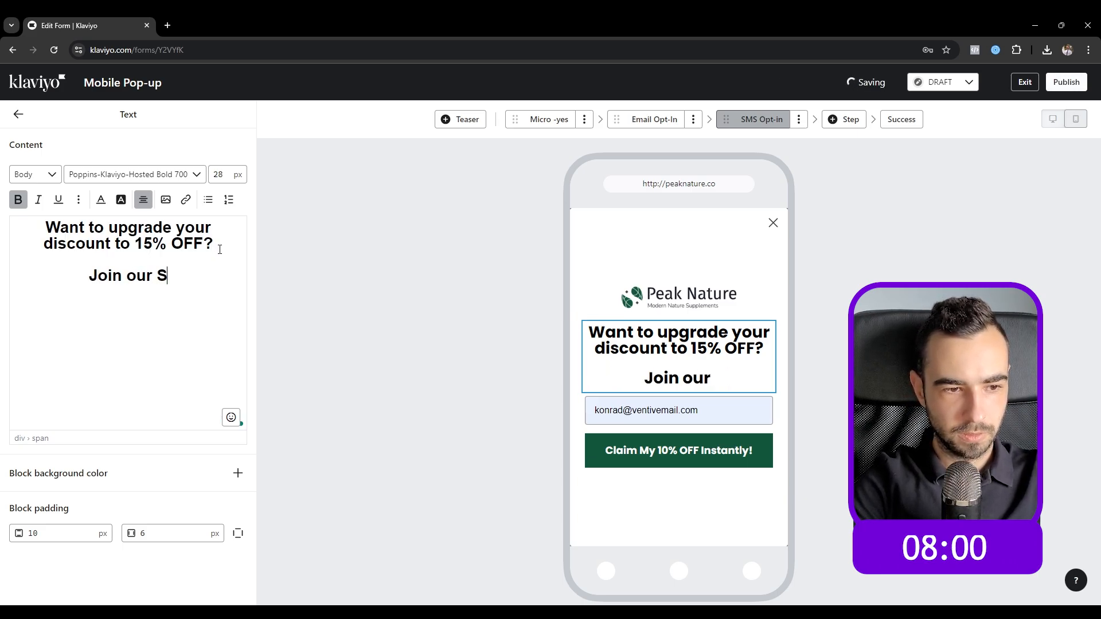
type("MS list to upgrade you")
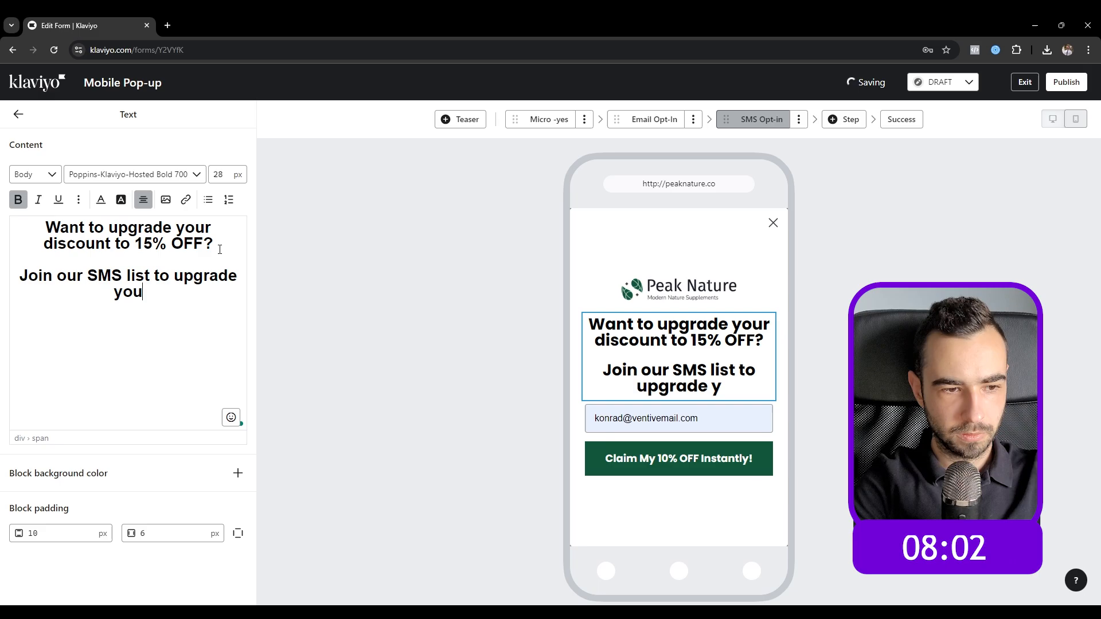
type("r discount to 15% instantly.")
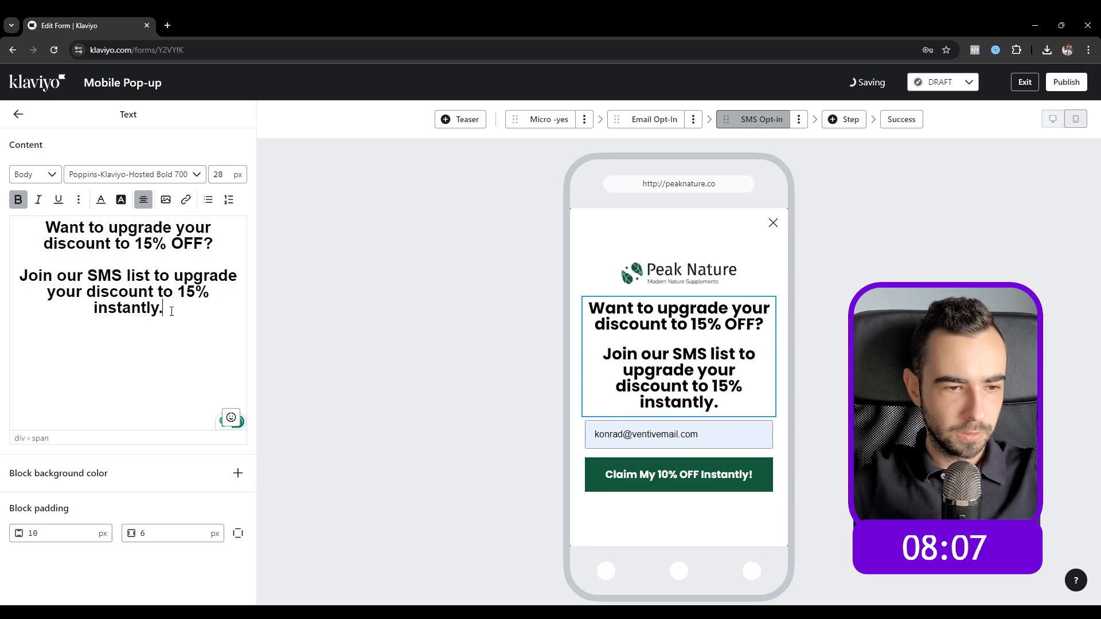
left_click_drag(172, 311, 19, 276)
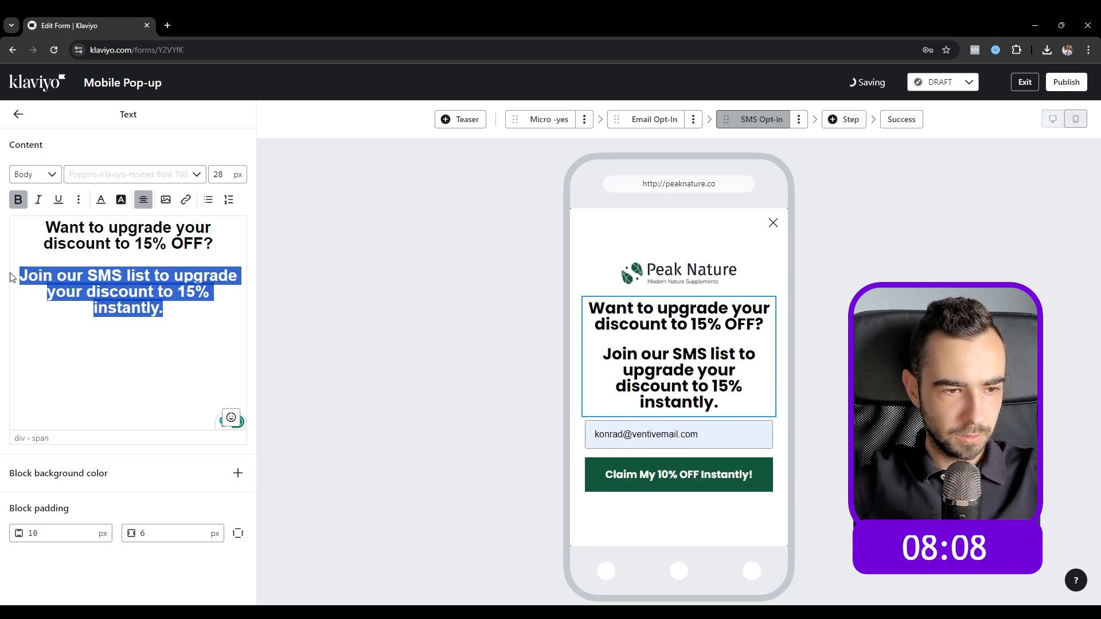
left_click(221, 174)
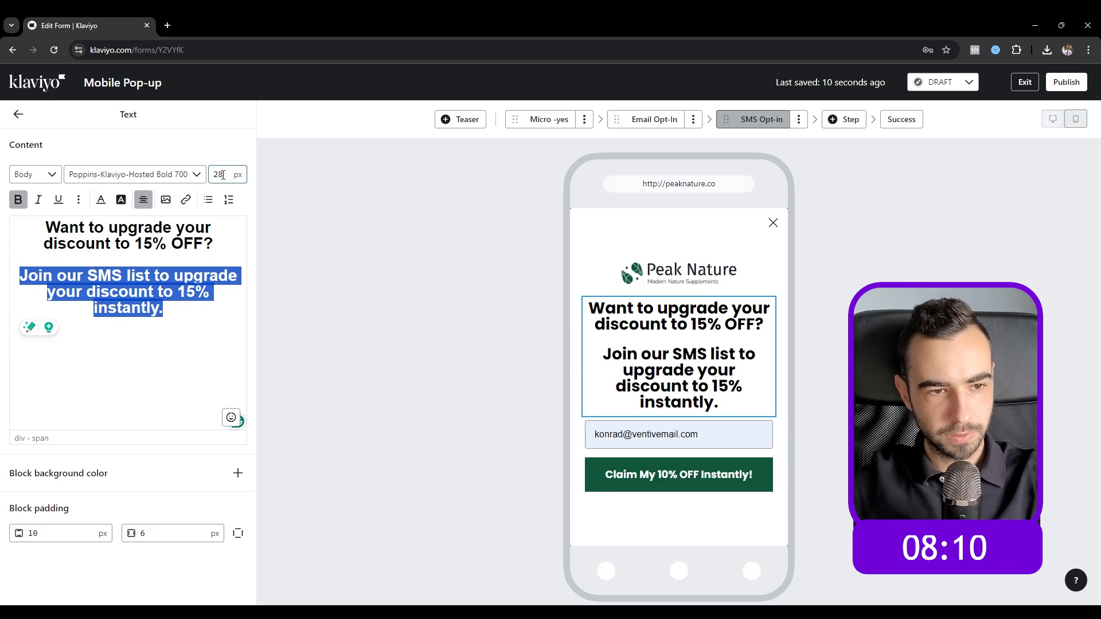
key("BackSpace")
type("0")
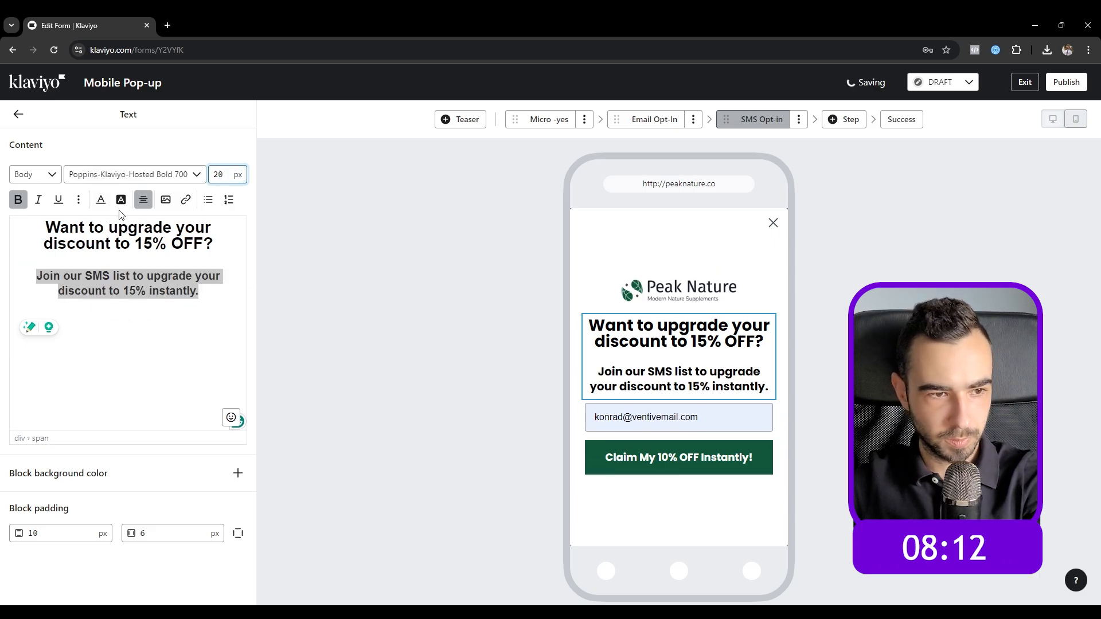
left_click(16, 201)
left_click(17, 201)
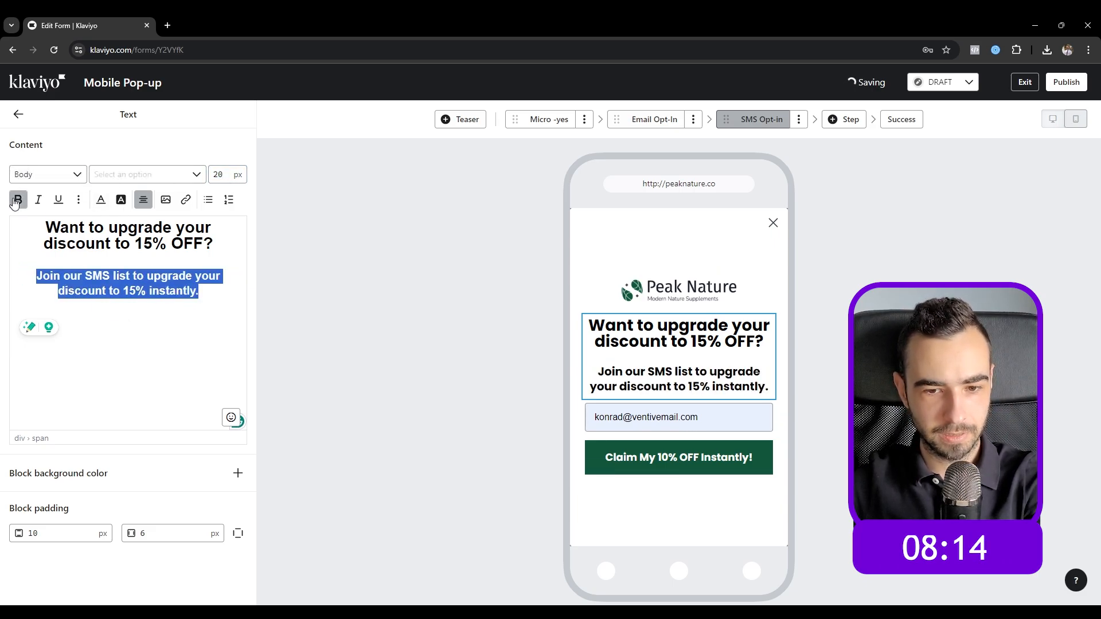
Step: Change the Claim button label to 'Grab 15% OFF Now!' and its submit list to SMS Subscribers
left_click(493, 318)
left_click(679, 457)
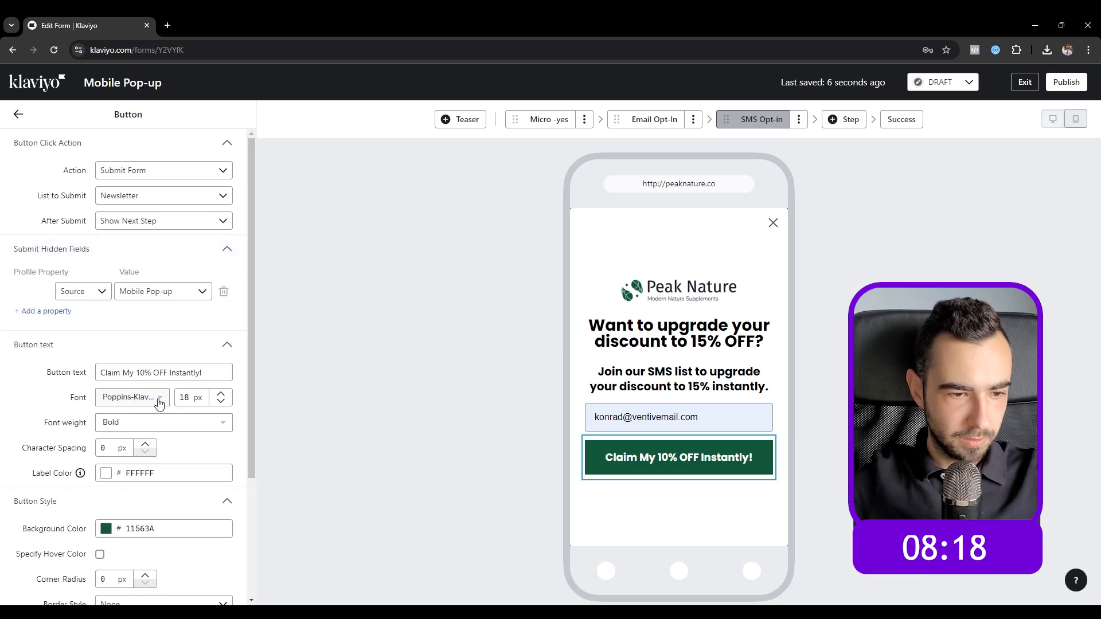
triple_click(171, 373)
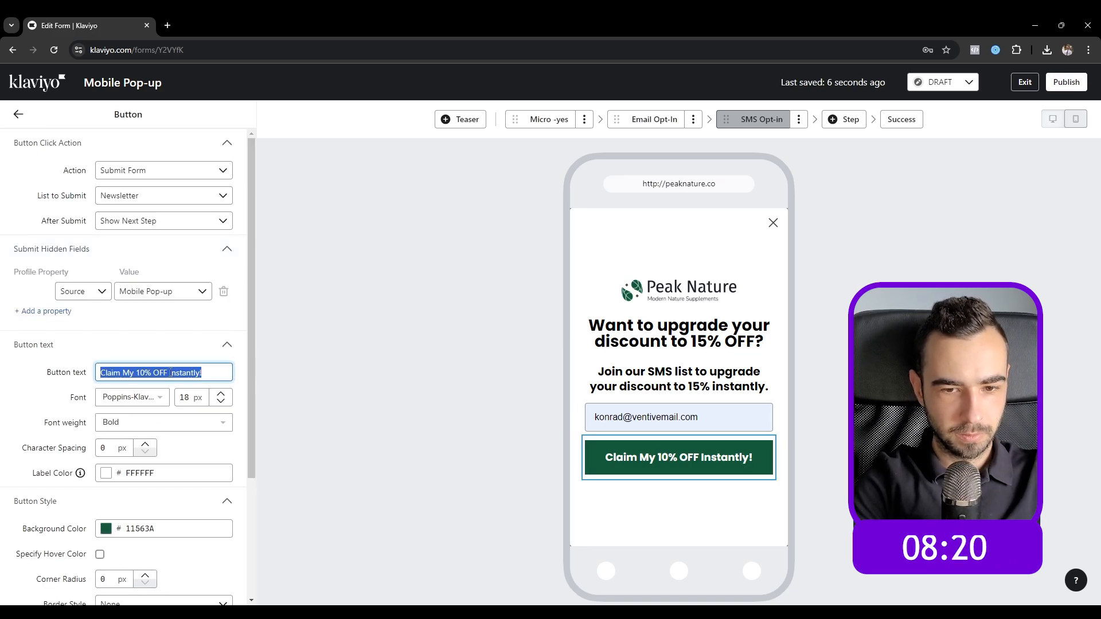
type("Grab 15% OFF Now!")
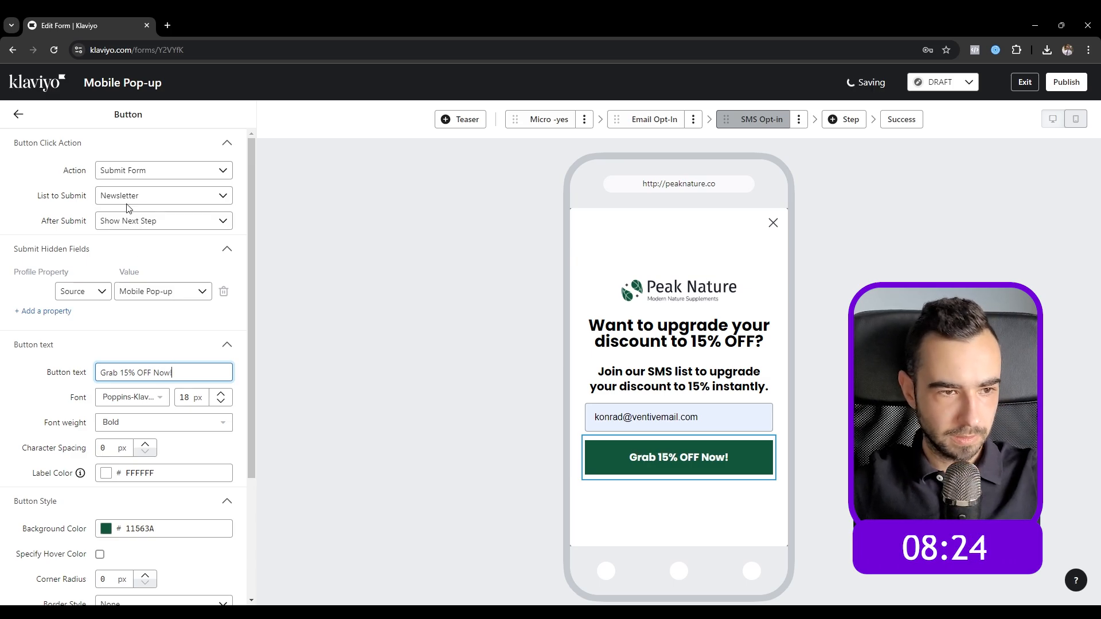
left_click(127, 201)
left_click(151, 349)
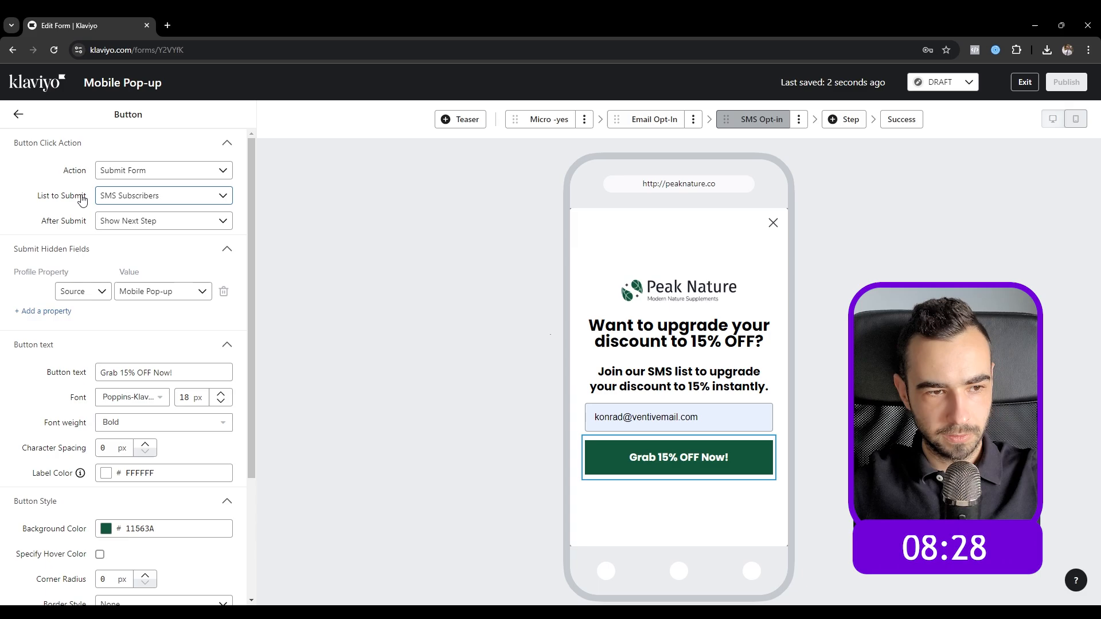
left_click(16, 115)
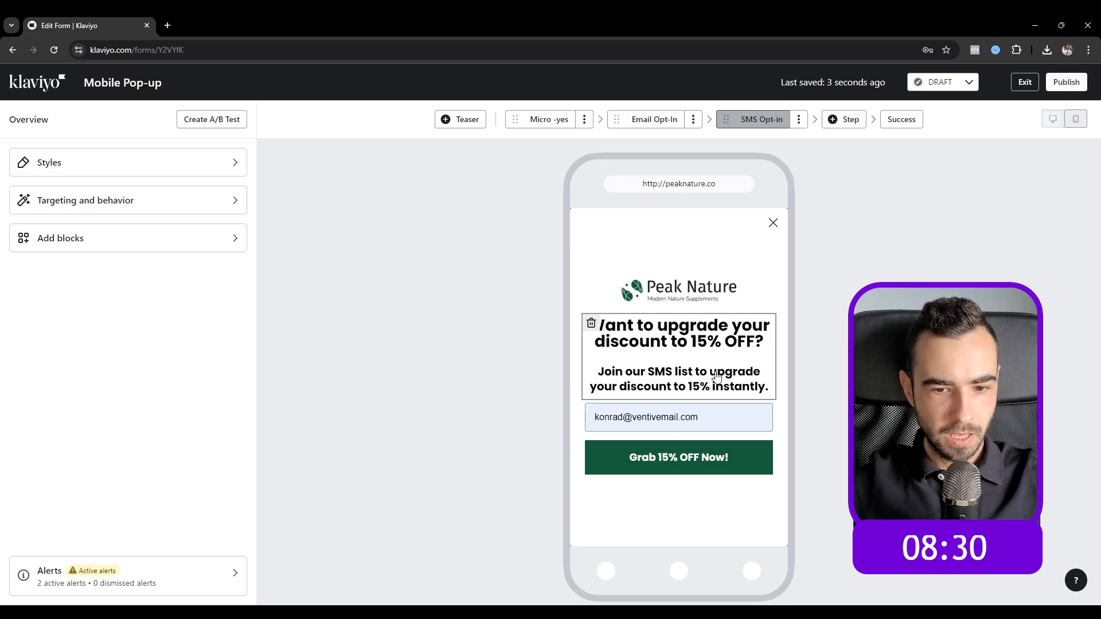
Step: Replace the email field with a Phone number block and set its side padding to 0
left_click(591, 413)
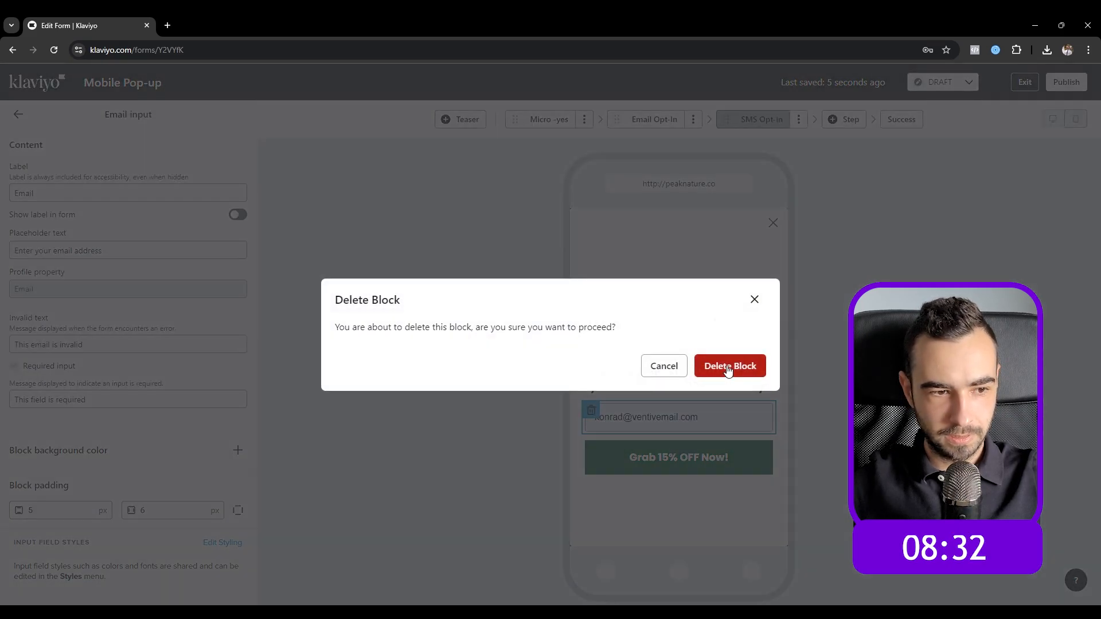
left_click(729, 369)
left_click(184, 235)
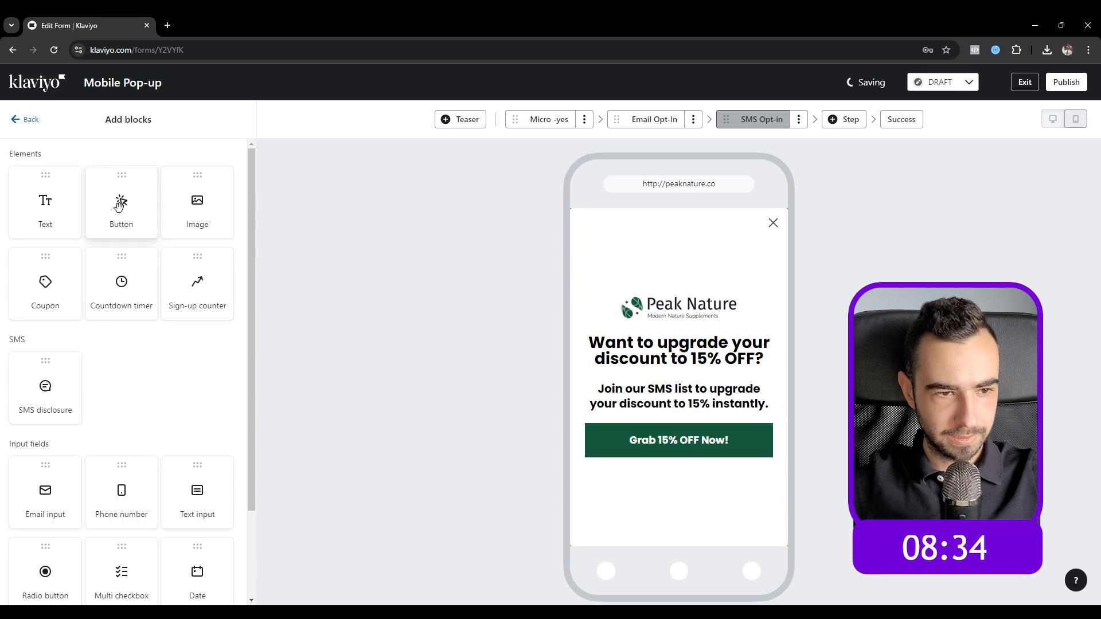
scroll(148, 408, "down", 2)
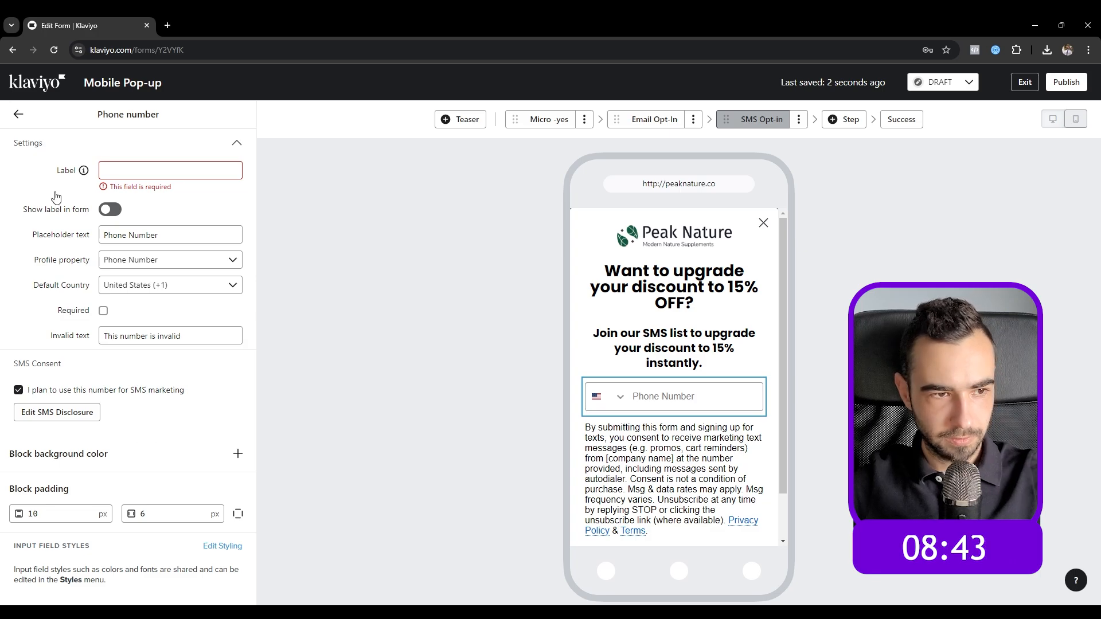
double_click(148, 514)
type("0")
left_click(19, 115)
scroll(691, 405, "down", 2)
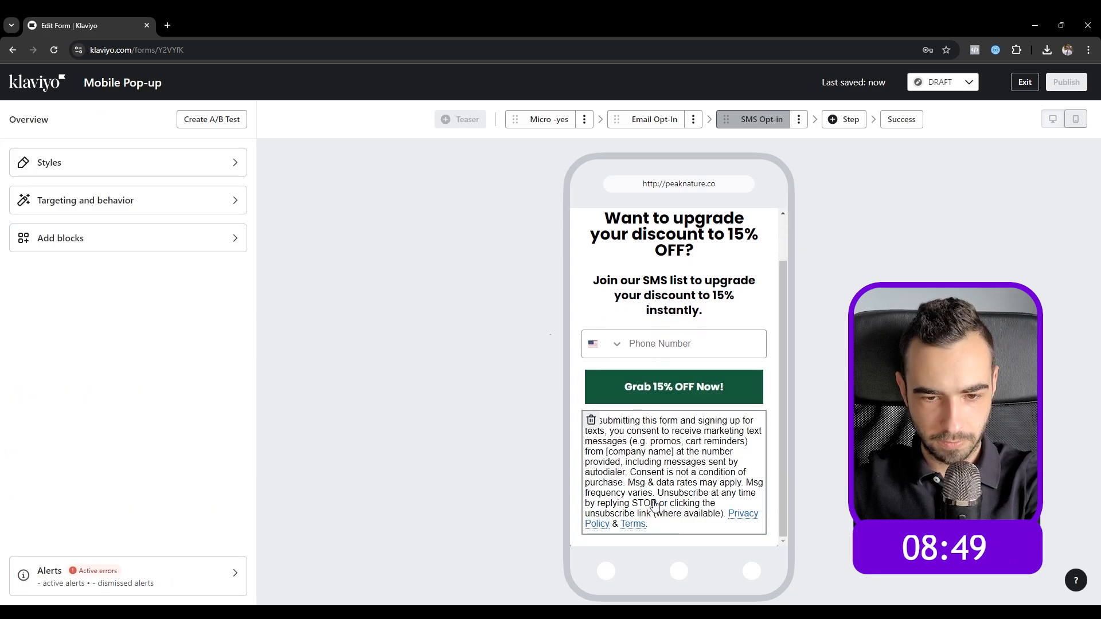
Step: Set the disclosure's text and link fonts to Poppins-Klaviyo-Hosted at 8 px
left_click(654, 464)
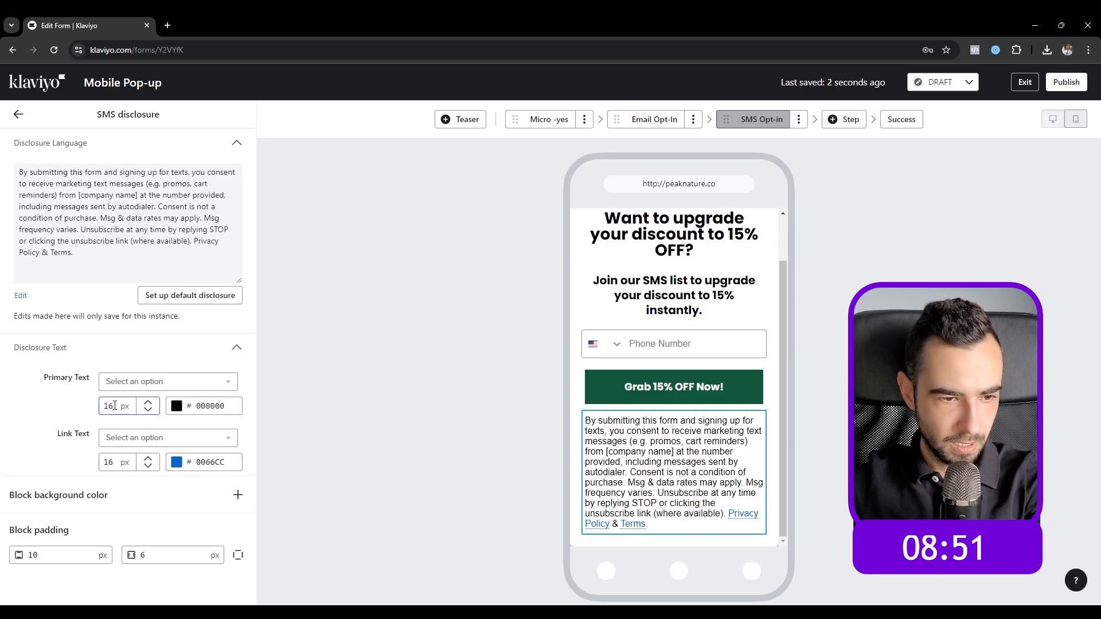
left_click(146, 382)
left_click(143, 179)
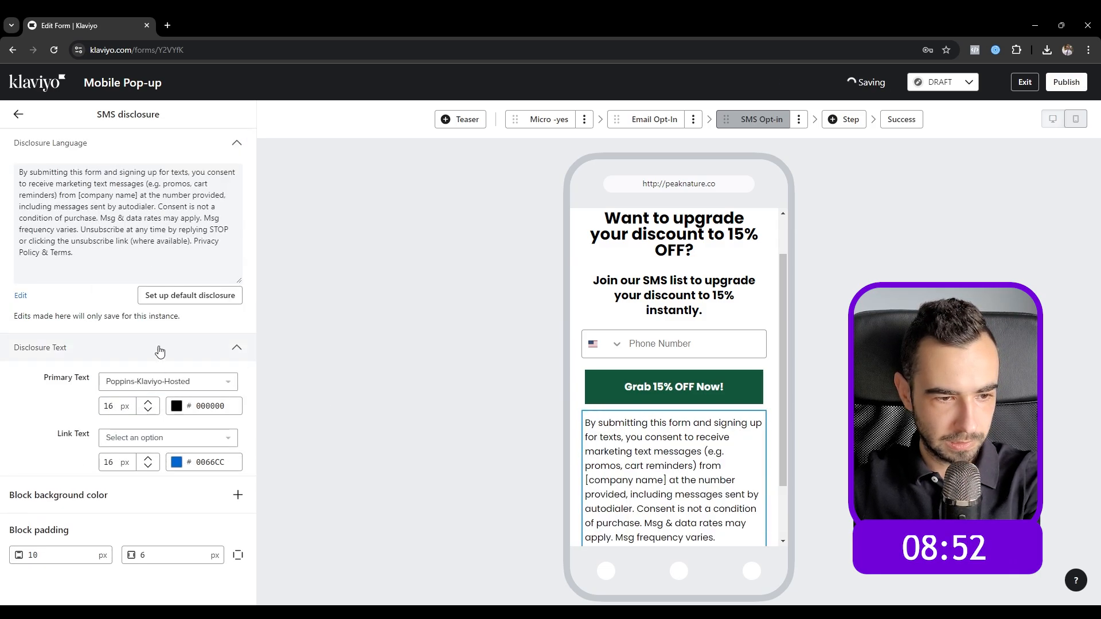
left_click(147, 437)
left_click(143, 238)
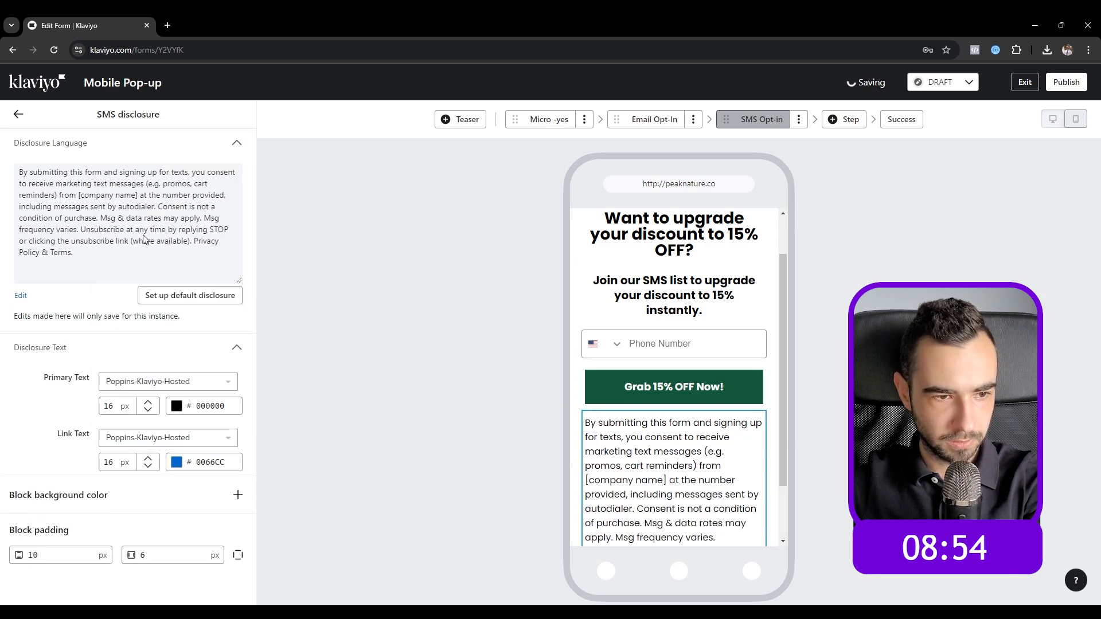
double_click(117, 406)
type("8")
left_click(112, 465)
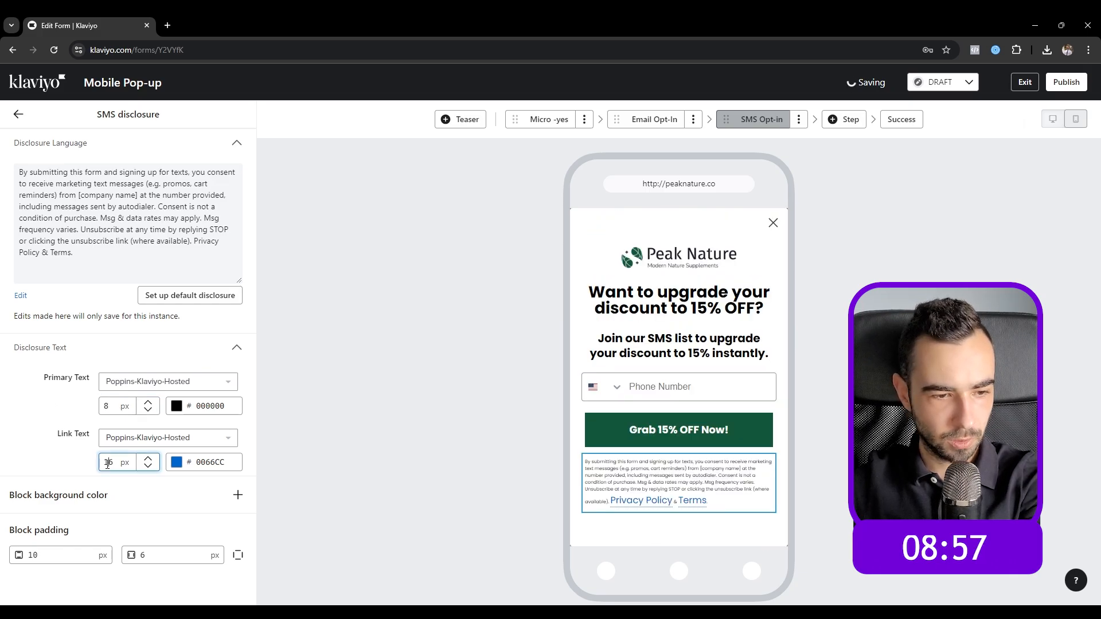
type("8")
Step: Centre the disclosure paragraph and replace the company name placeholder with 'Peak Nature'
left_click(21, 296)
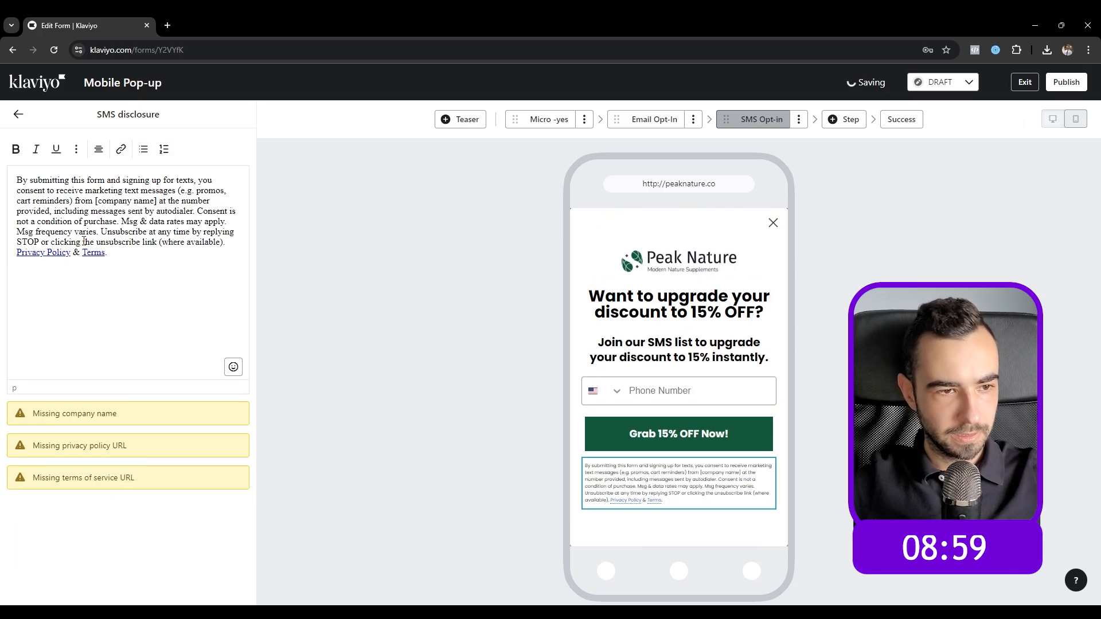
key("ctrl+a")
key("ctrl+shift+e")
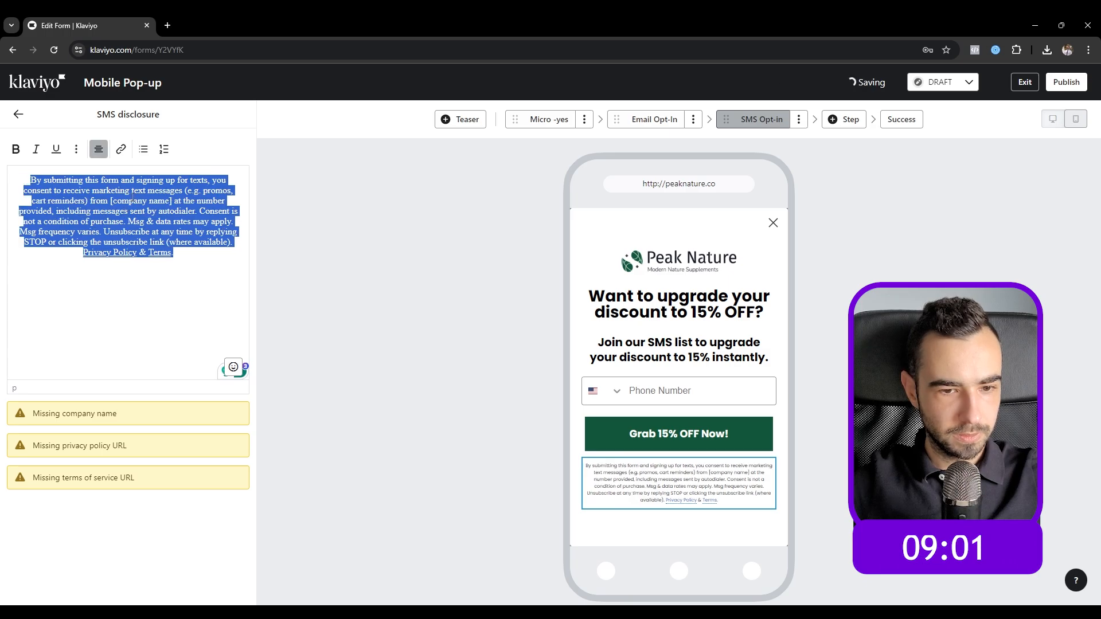
left_click(112, 202)
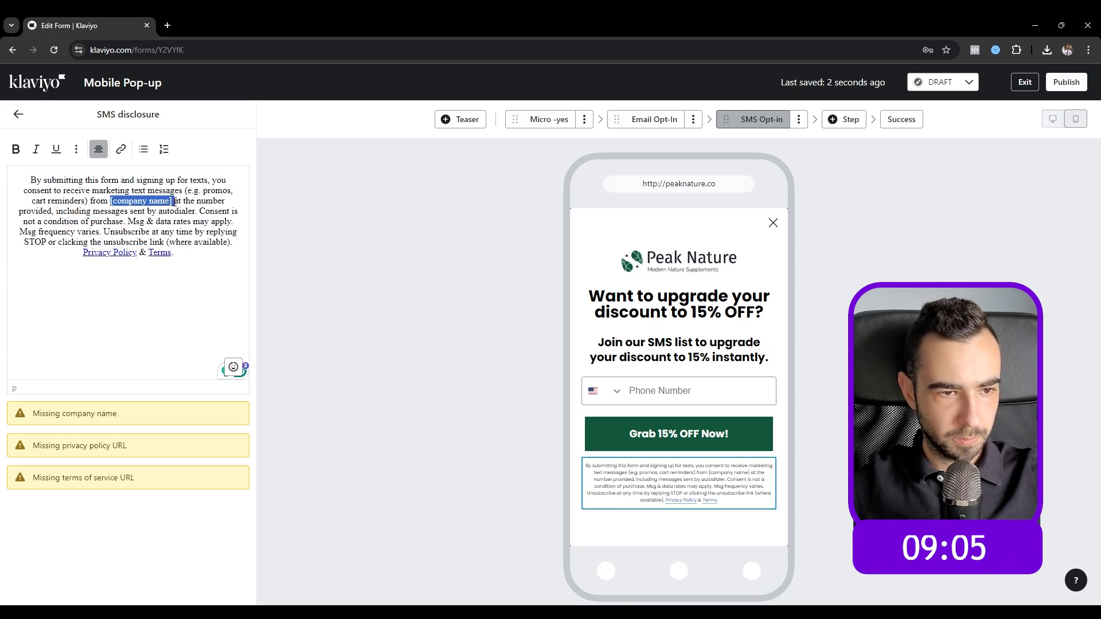
type("Peak Nature")
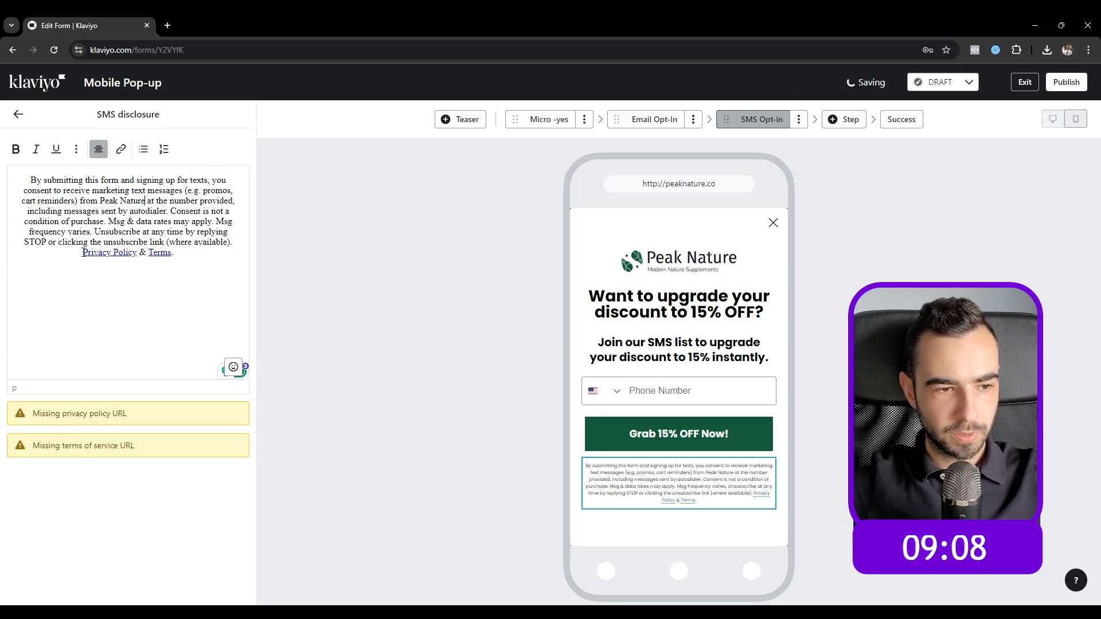
Step: Link 'Privacy Policy' to peaknature.co/privacy-policy
left_click_drag(135, 253, 139, 253)
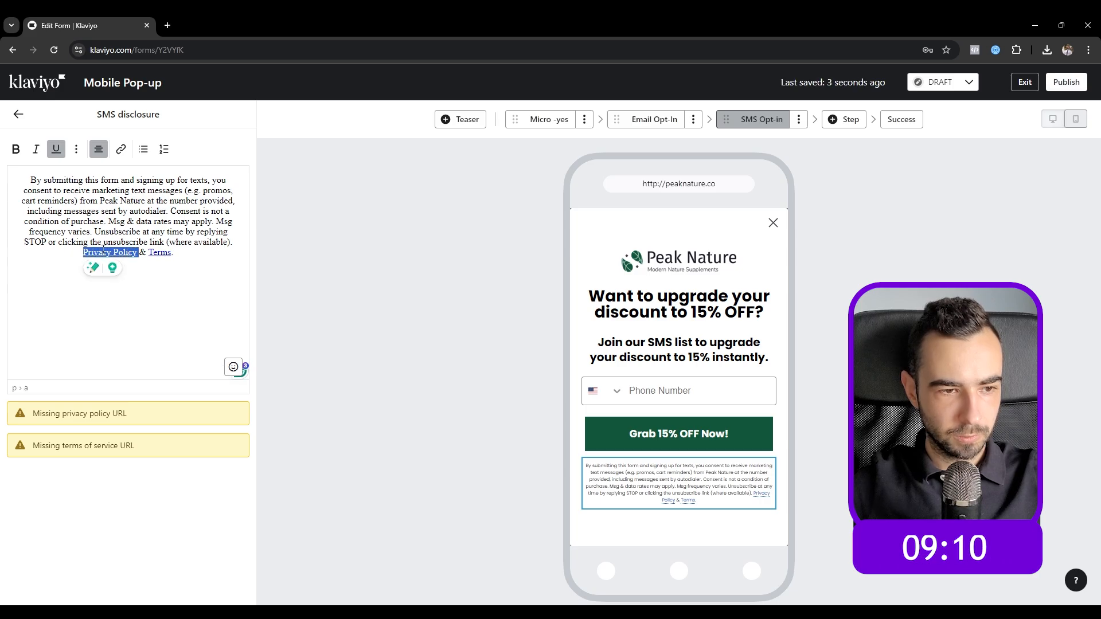
left_click(120, 149)
left_click(130, 191)
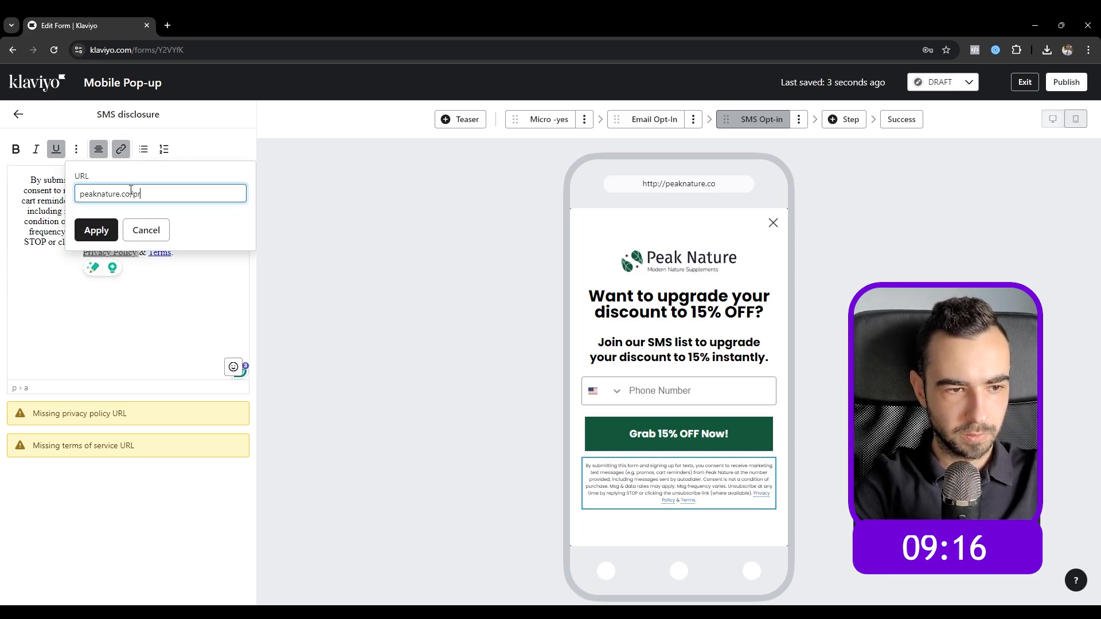
type("peaknature.co/privacy-policy")
key("ctrl+a")
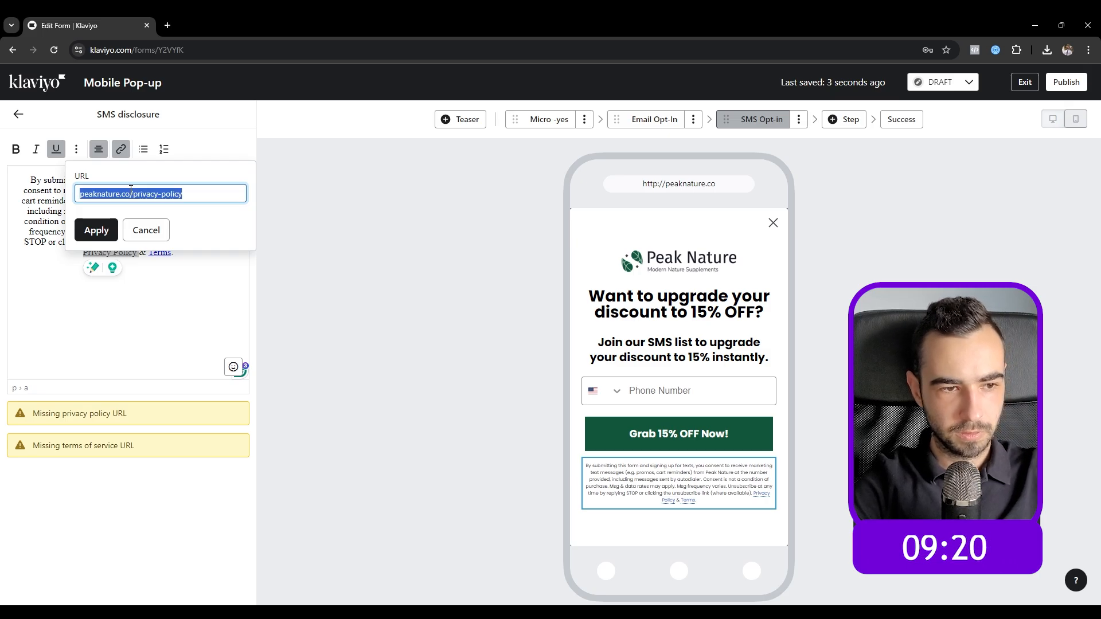
left_click(109, 230)
Step: Link 'Terms' to peaknature.co/tos
double_click(159, 253)
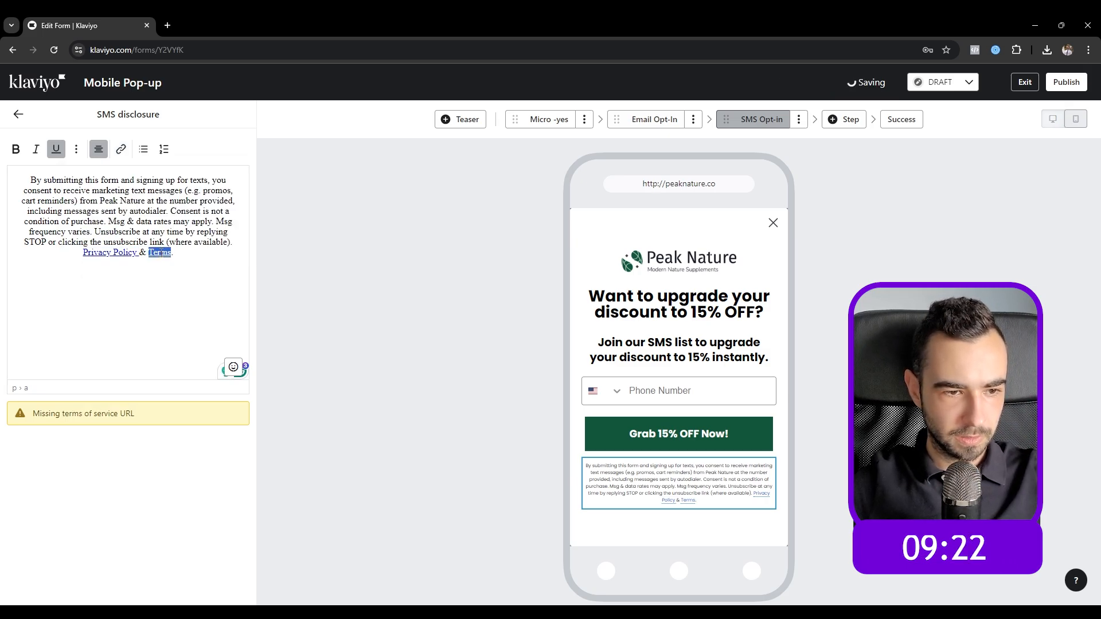
left_click(116, 155)
left_click(160, 196)
key("ctrl+a")
key("ctrl+v")
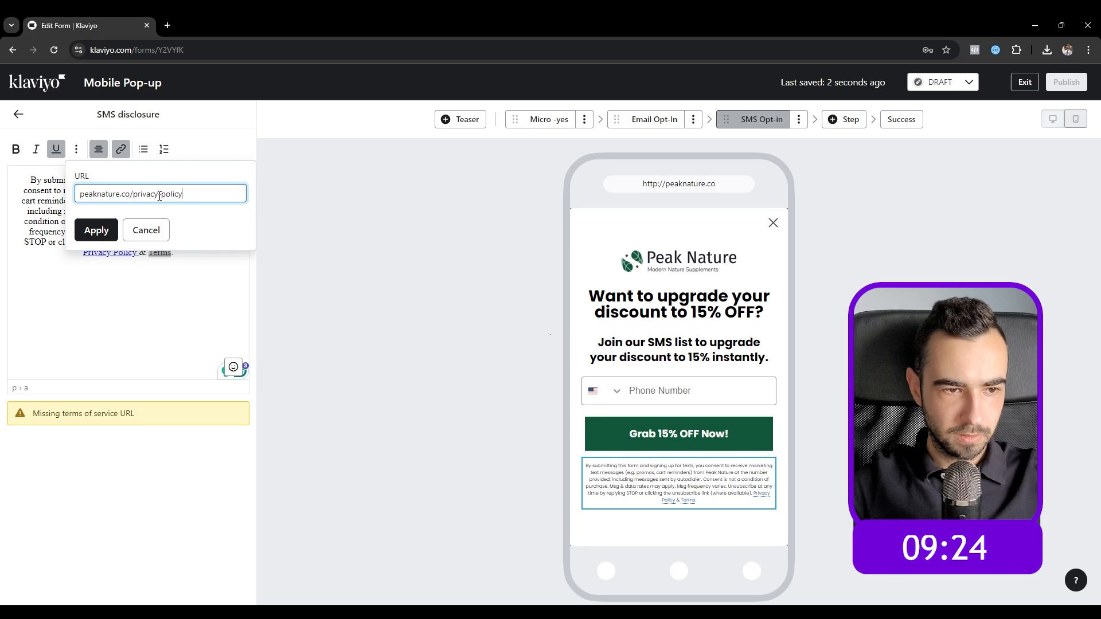
key("BackSpace")
key("BackSpace")
key("BackSpace")
key("BackSpace")
key("BackSpace")
key("BackSpace")
key("BackSpace")
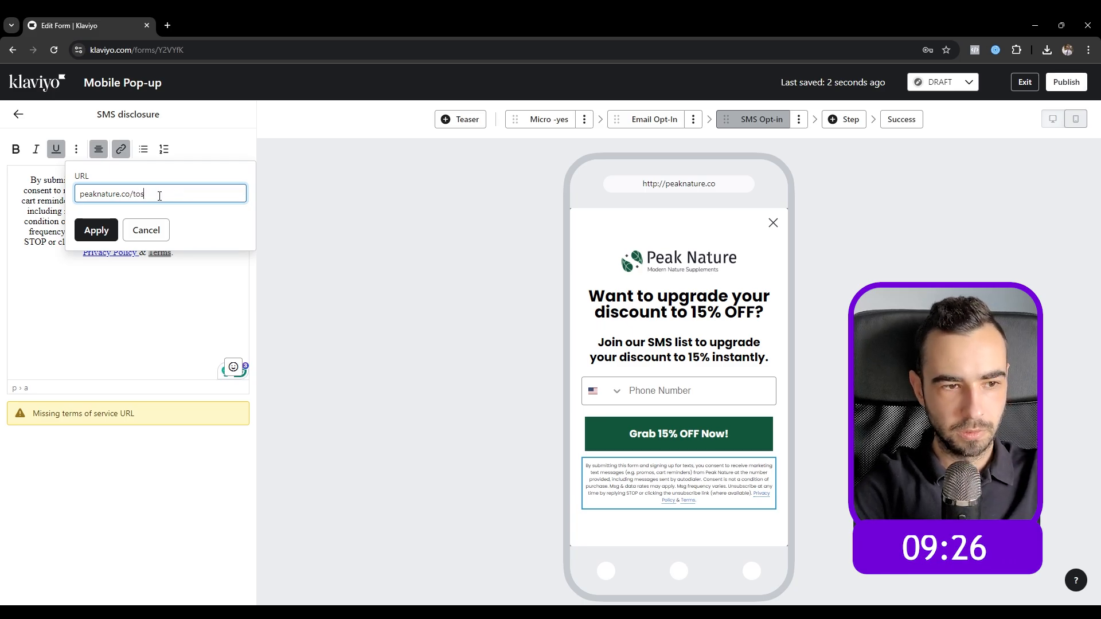
type("tos")
left_click(96, 230)
Step: Set the disclosure block's side padding to 0
left_click(284, 355)
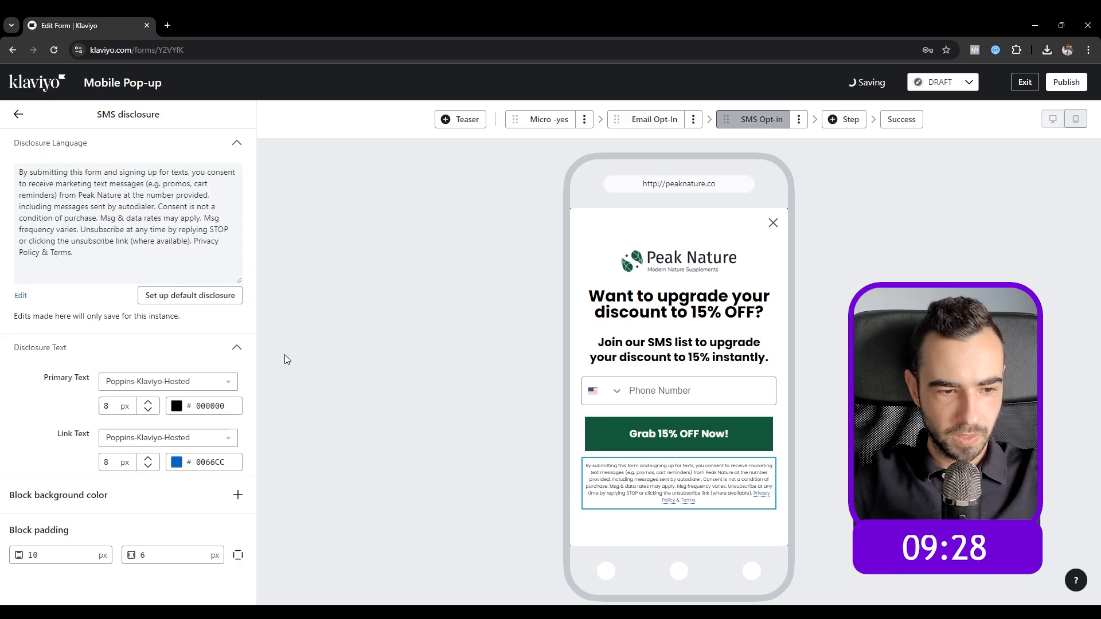
left_click_drag(160, 558, 132, 560)
type("0")
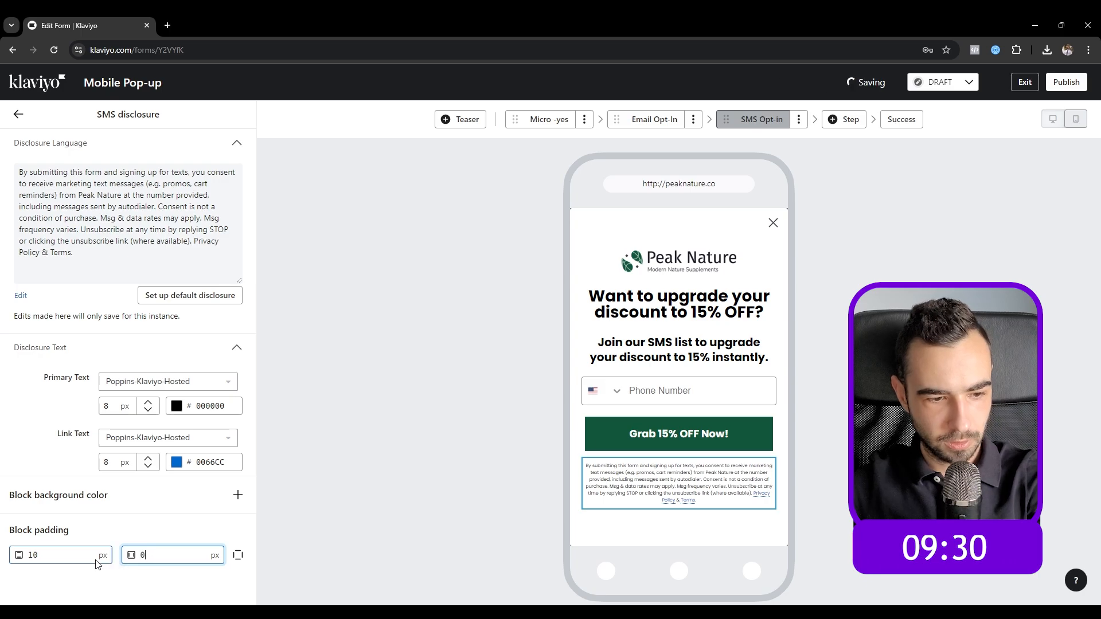
left_click_drag(64, 559, 25, 561)
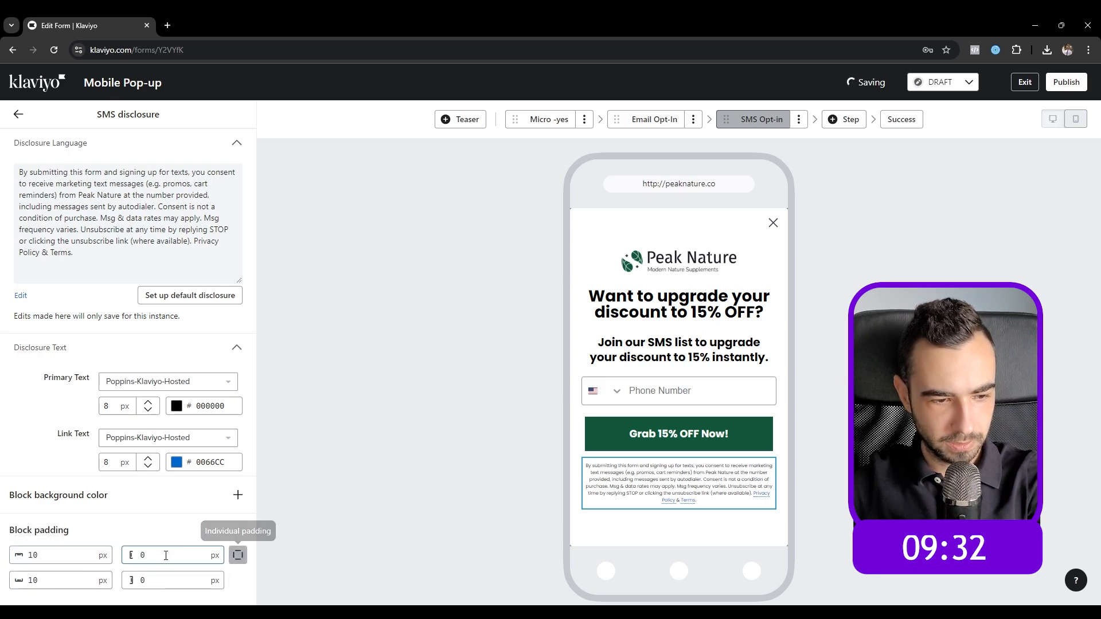
left_click(19, 114)
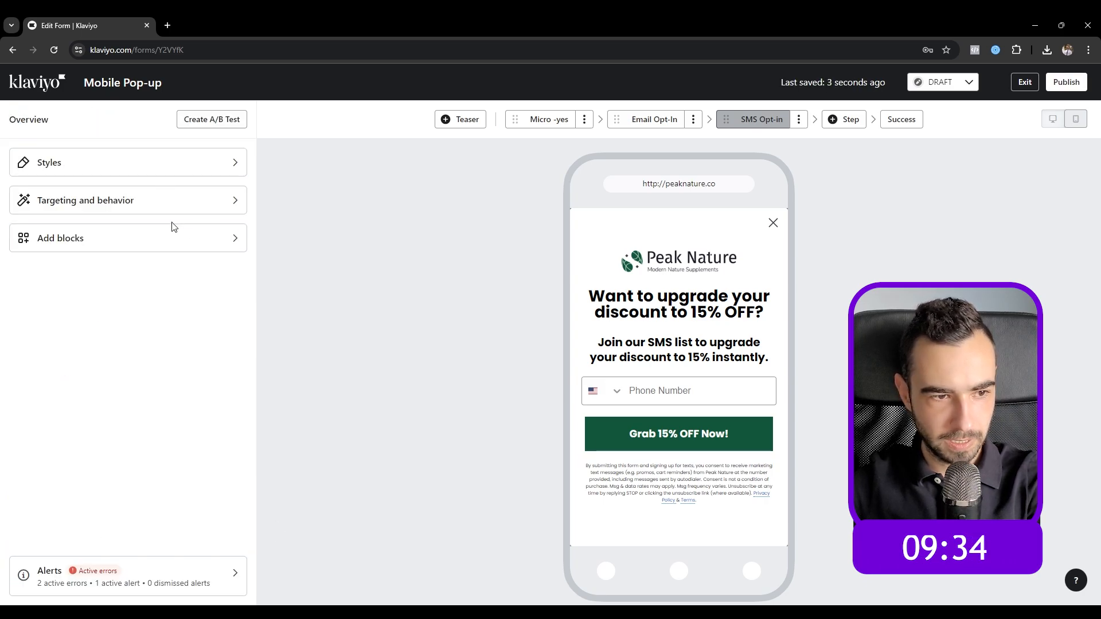
Step: Add a new button block below the Grab 15% OFF Now! button
left_click(173, 236)
scroll(179, 402, "down", 2)
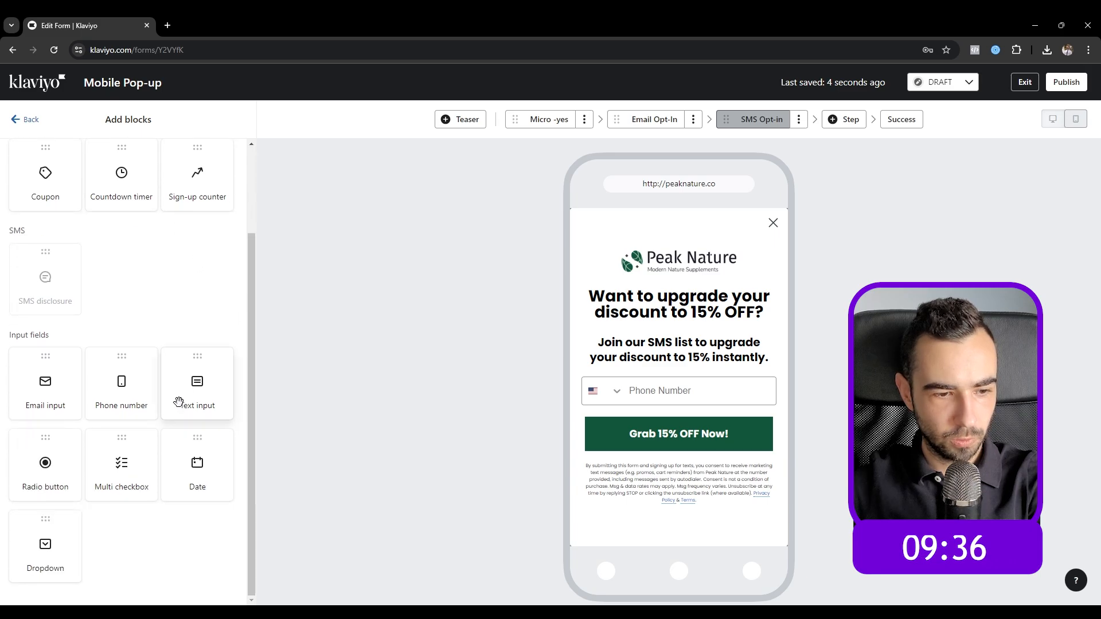
scroll(67, 328, "up", 2)
left_click(29, 119)
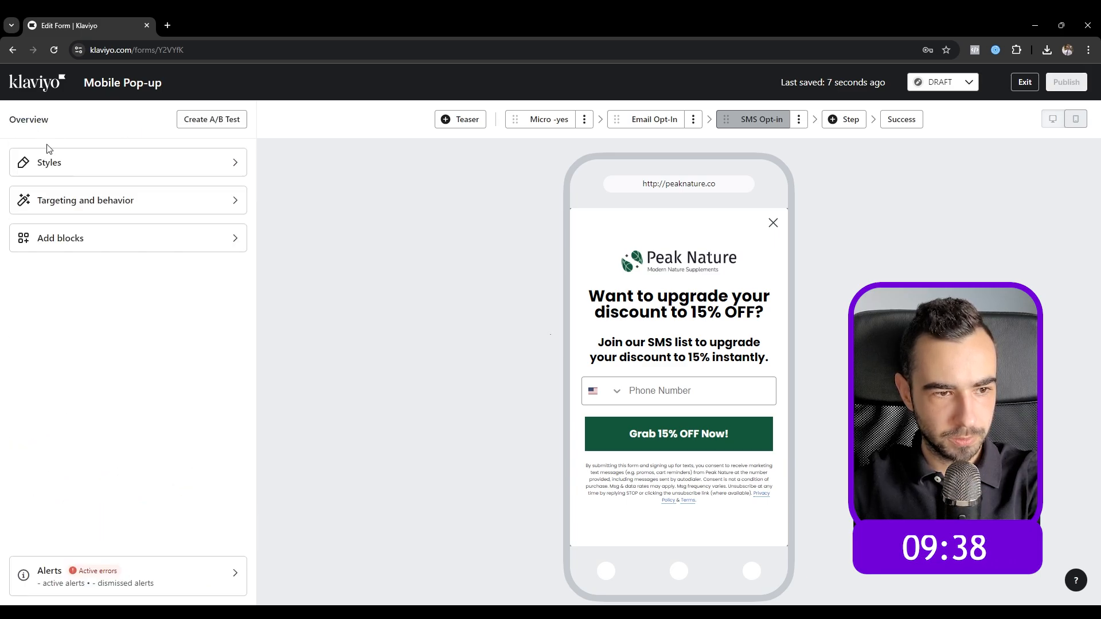
left_click(120, 237)
left_click_drag(125, 217, 444, 388)
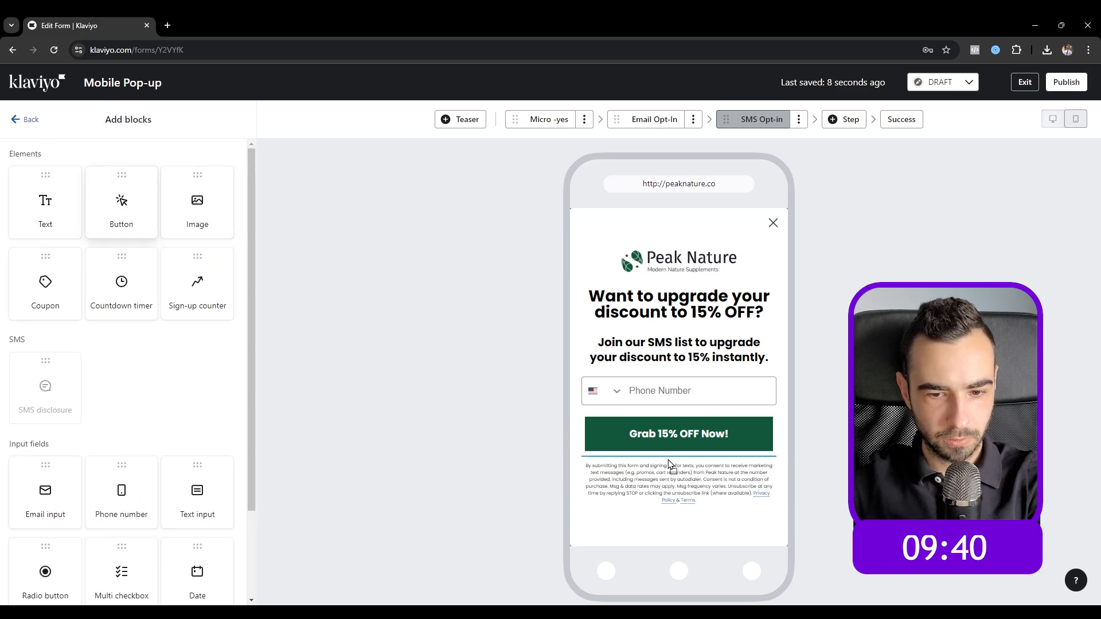
left_click_drag(669, 463, 669, 464)
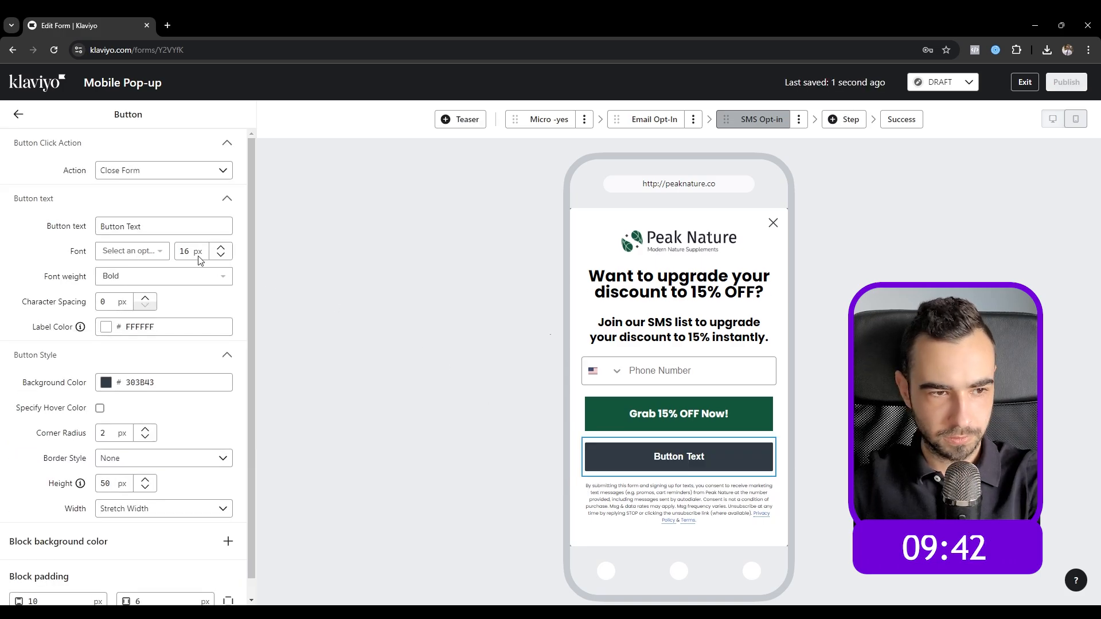
Step: Give the button a transparent background, black label, and text 'No, thanks - I'm good on text.'
left_click(105, 383)
left_click_drag(198, 499, 0, 471)
left_click(106, 326)
left_click_drag(113, 406, 12, 450)
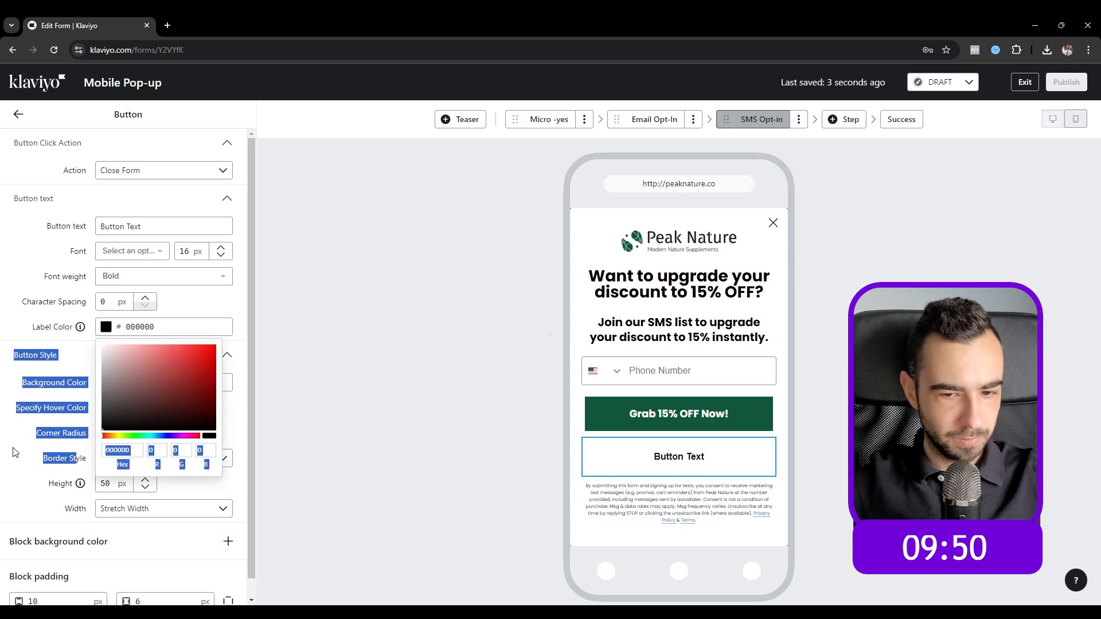
left_click(12, 449)
triple_click(128, 229)
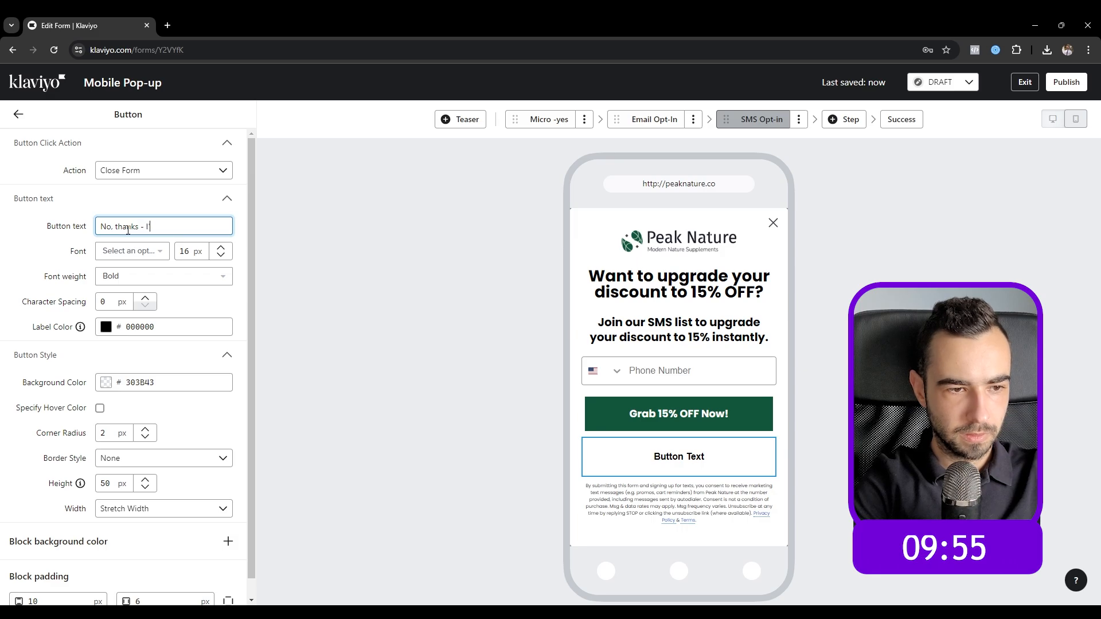
type("No, thanks - I'm good on text.")
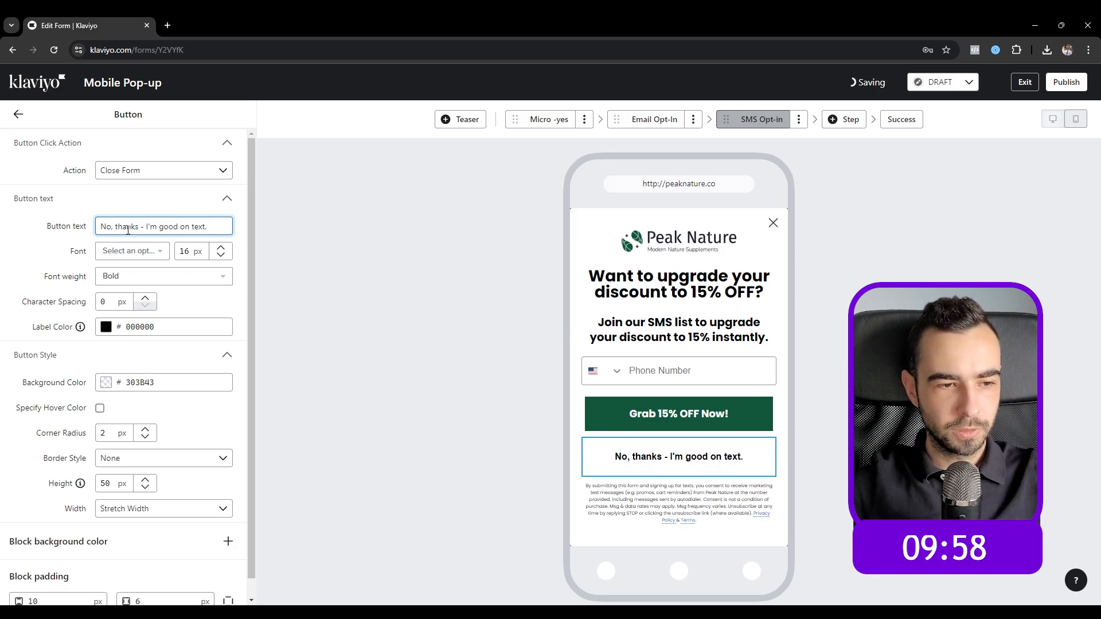
Step: Set the decline button to Poppins-Klaviyo-Hosted, Normal weight, 14 px
left_click(128, 251)
left_click(128, 327)
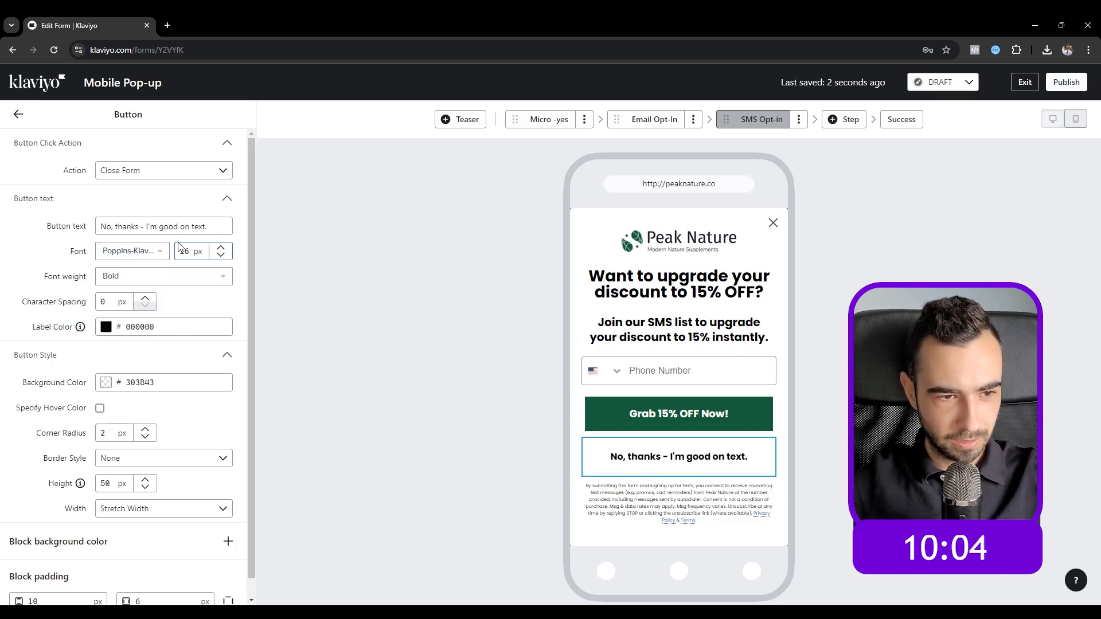
left_click(141, 279)
left_click(137, 298)
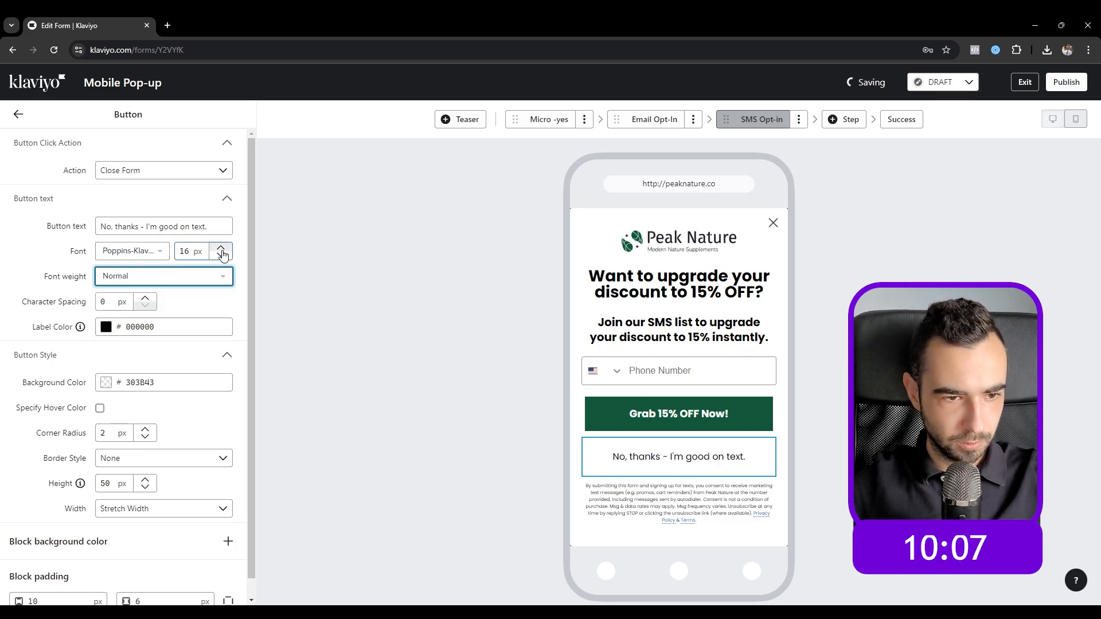
left_click(223, 253)
left_click(223, 256)
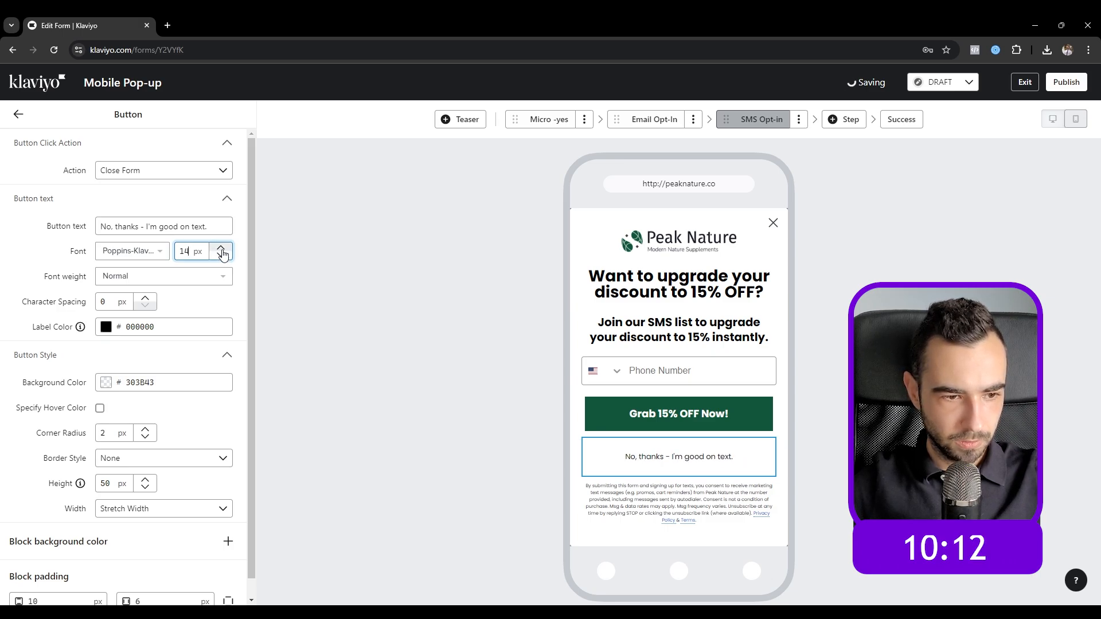
Step: Set the decline button's vertical padding to 0 and height to 20 px
scroll(125, 449, "down", 2)
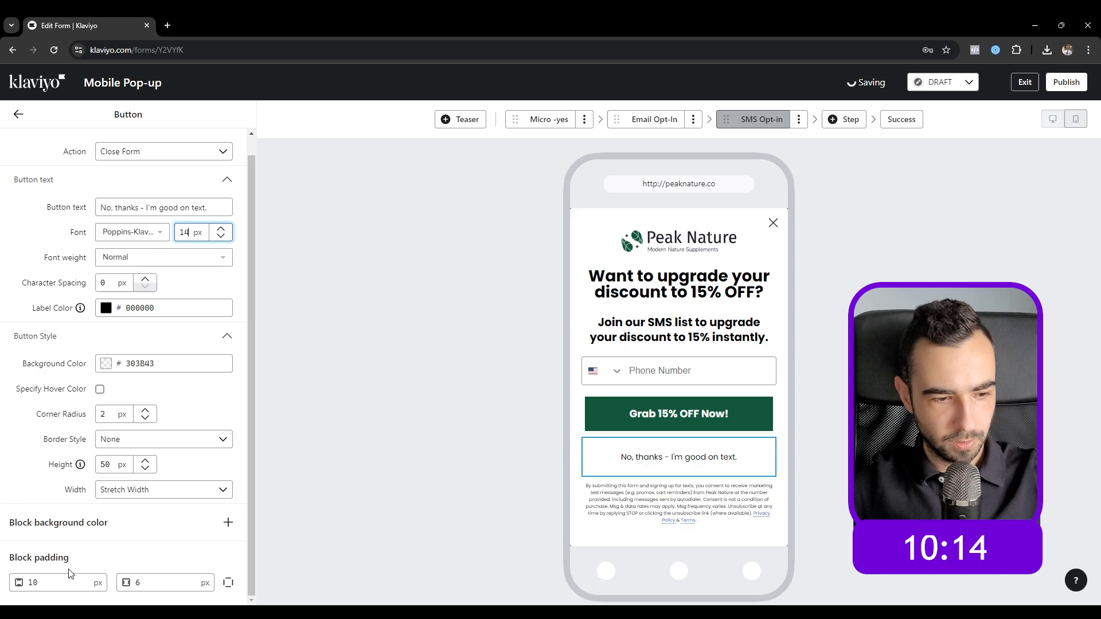
double_click(31, 583)
type("0")
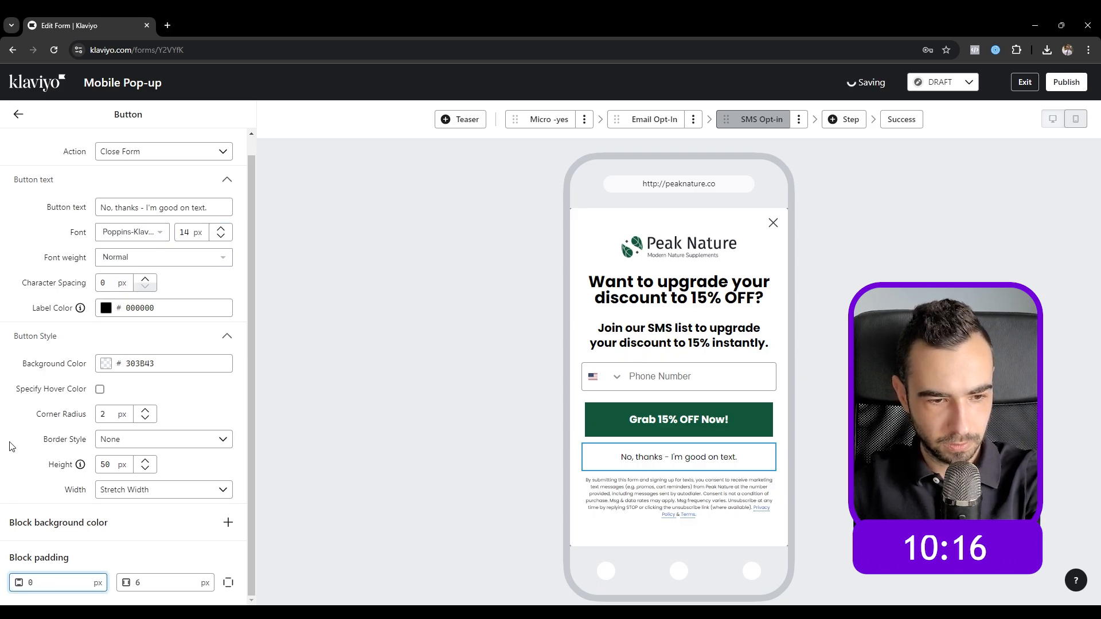
left_click_drag(113, 466, 19, 461)
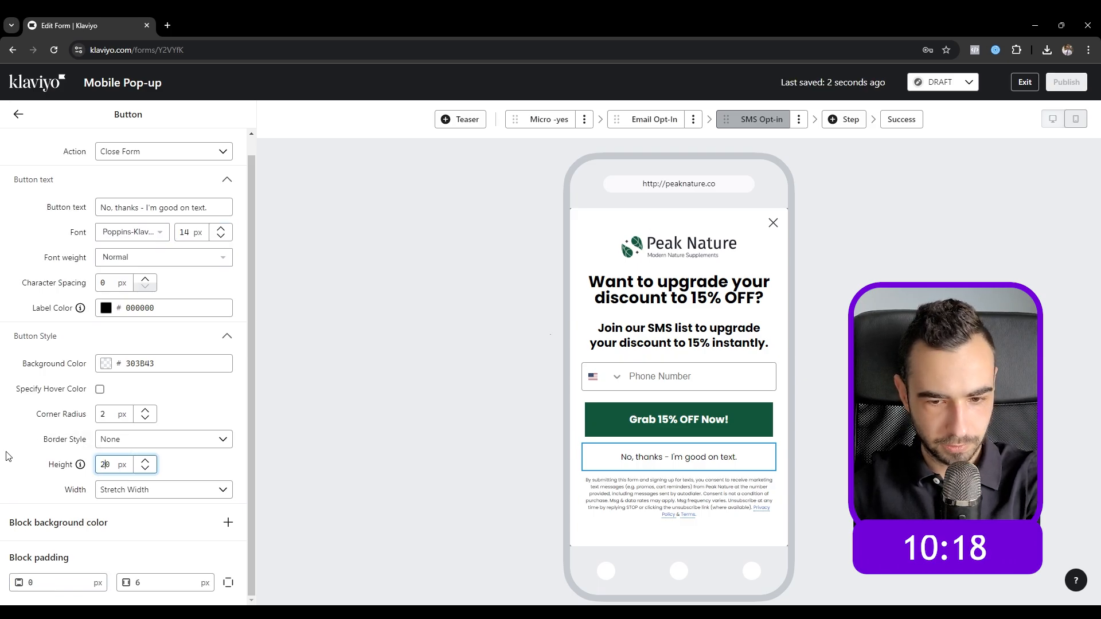
type("20")
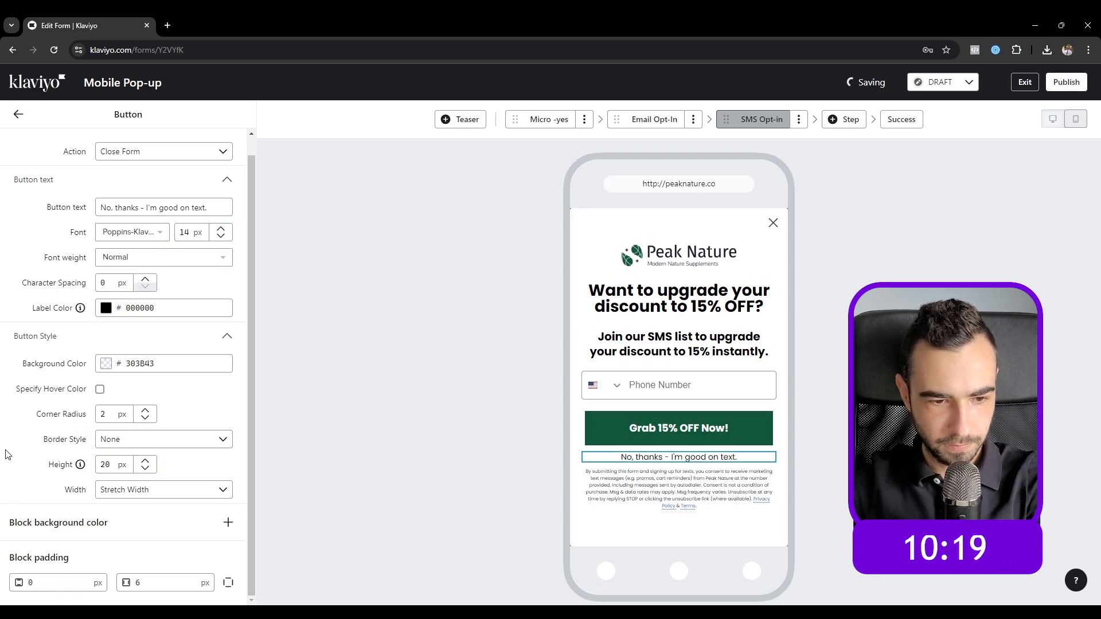
left_click(18, 114)
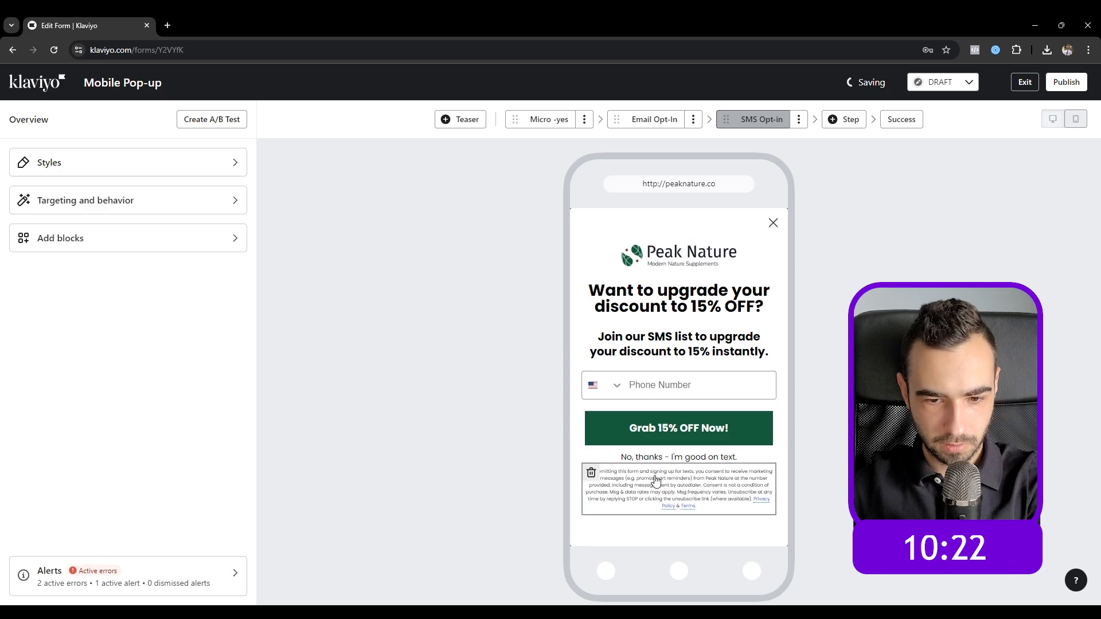
Step: Adjust the No, thanks button's block padding to 10 and vertical padding to 20
left_click(660, 458)
type("10")
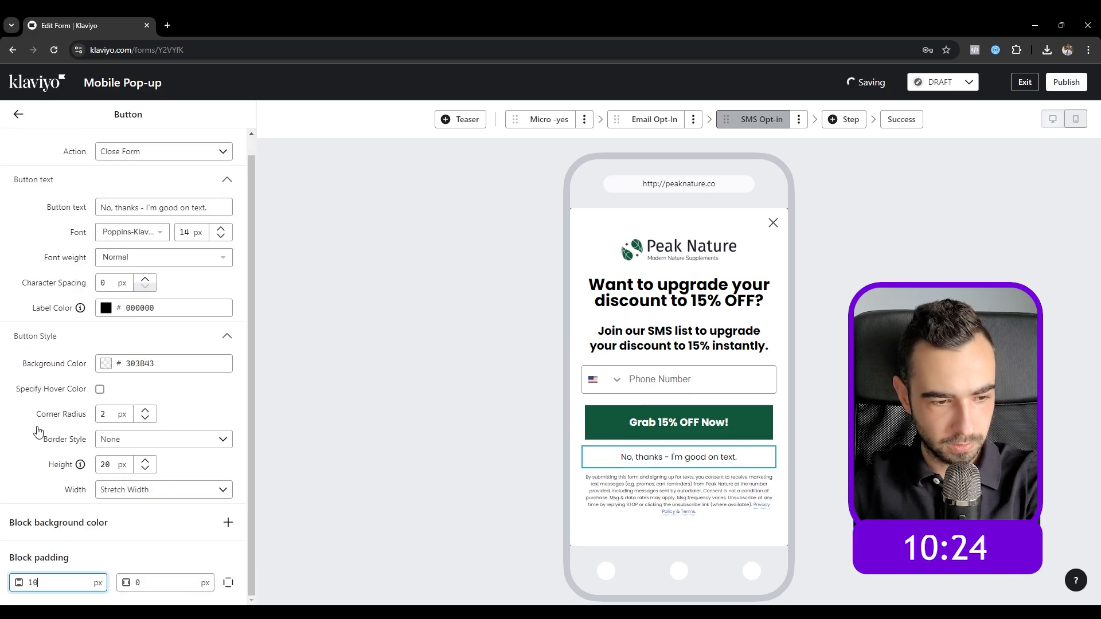
left_click(32, 414)
left_click_drag(39, 583, 17, 568)
type("20")
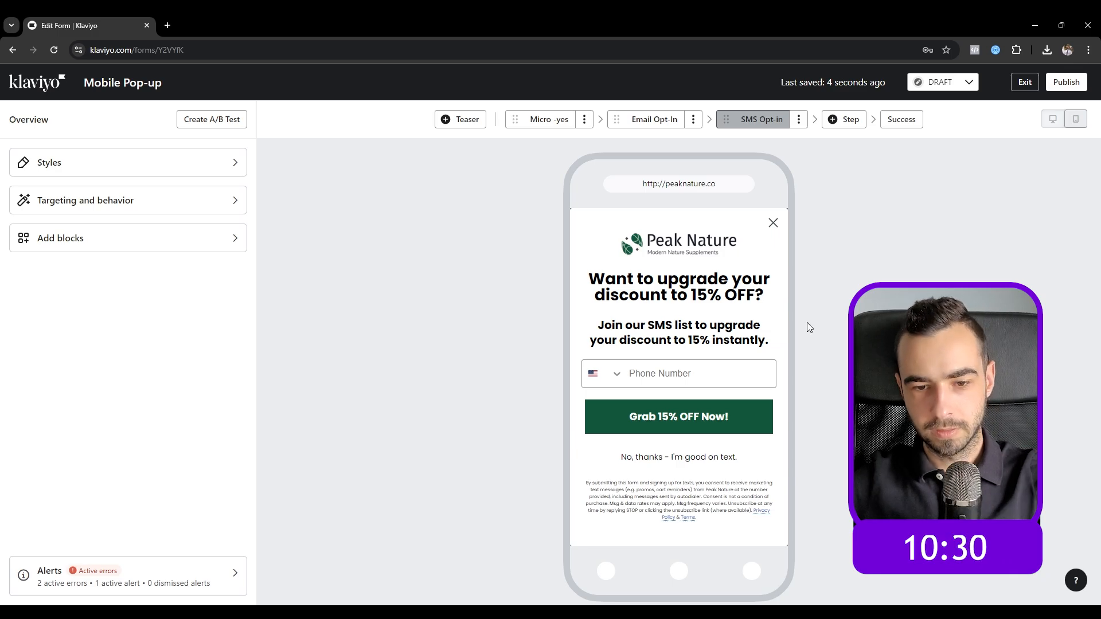
Step: Colour '15% OFF' in the SMS heading with the brand green swatch
left_click(591, 279)
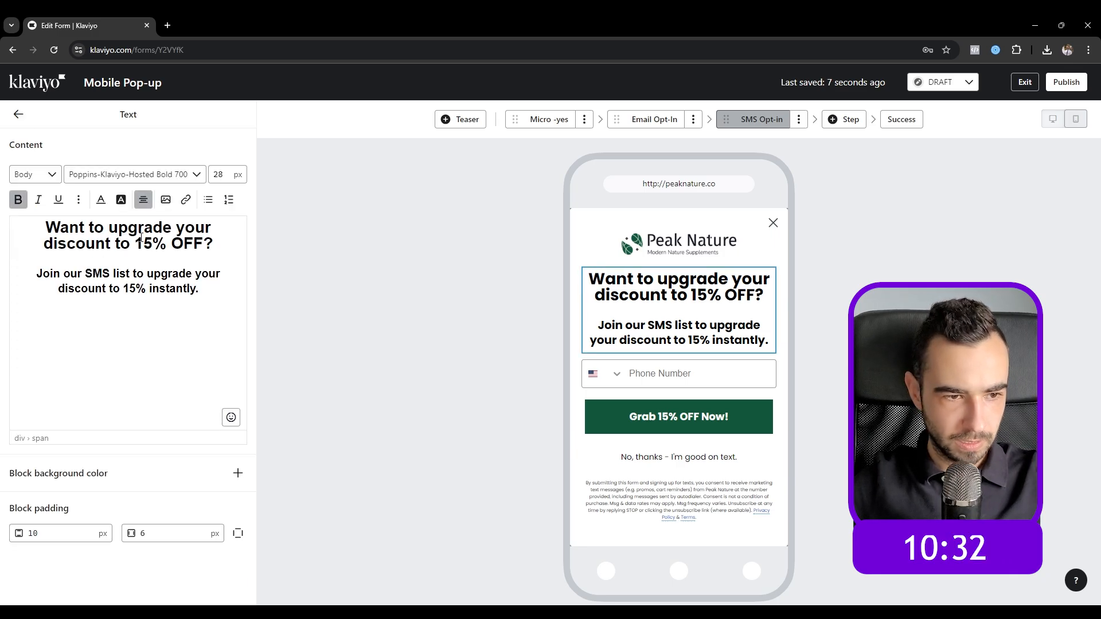
left_click_drag(136, 244, 204, 244)
left_click(101, 200)
left_click(136, 363)
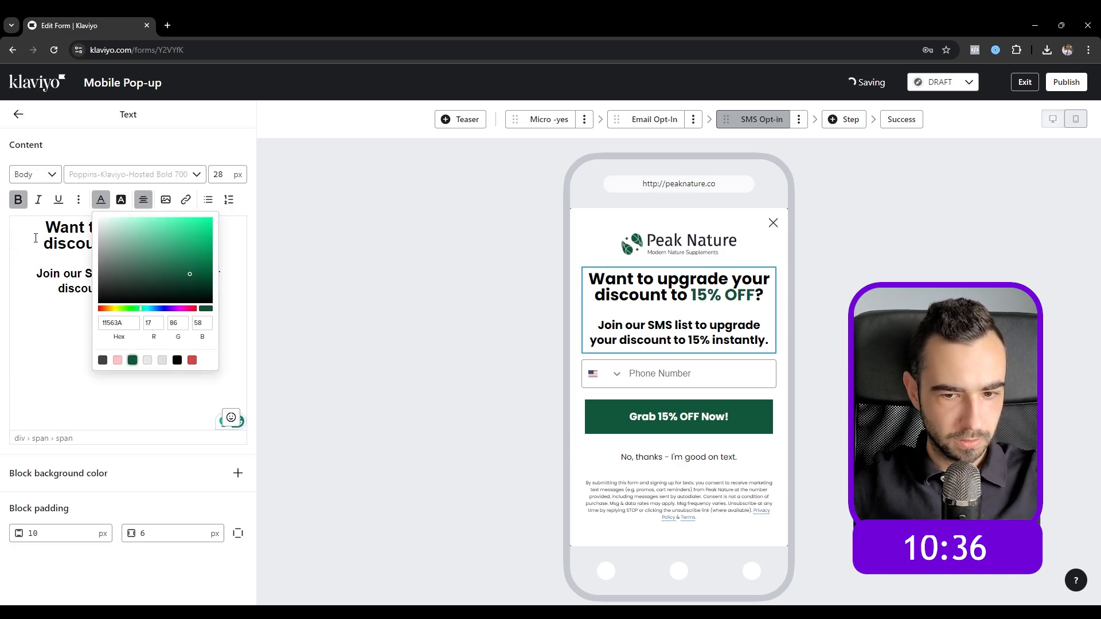
left_click(35, 239)
left_click(17, 115)
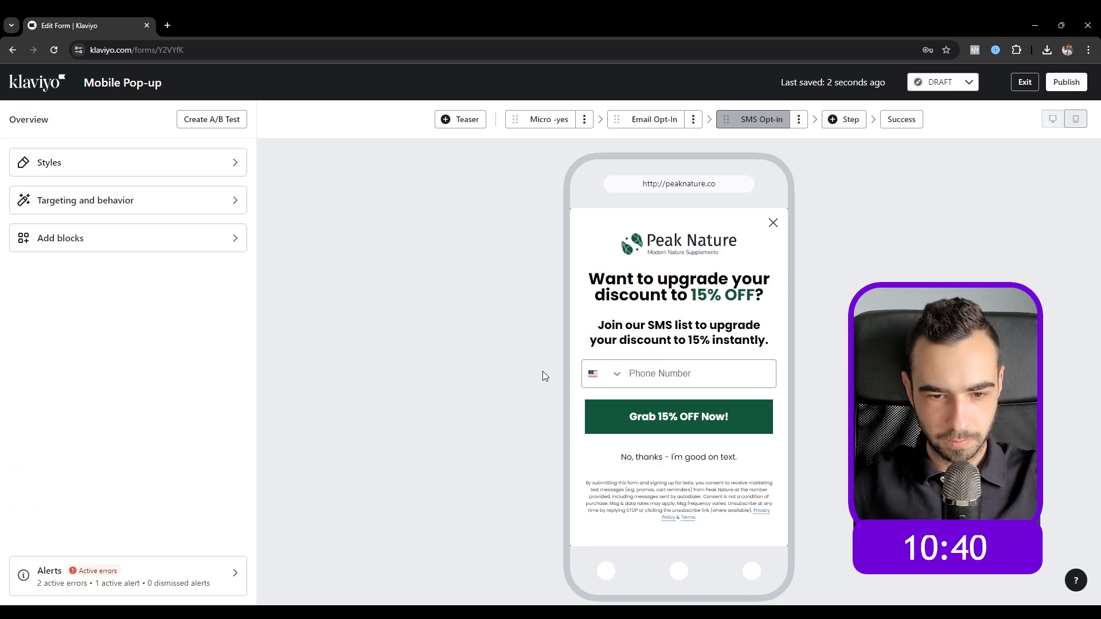
Step: Check the Grab 15% OFF Now! button's horizontal padding and border style
left_click(607, 413)
left_click(146, 582)
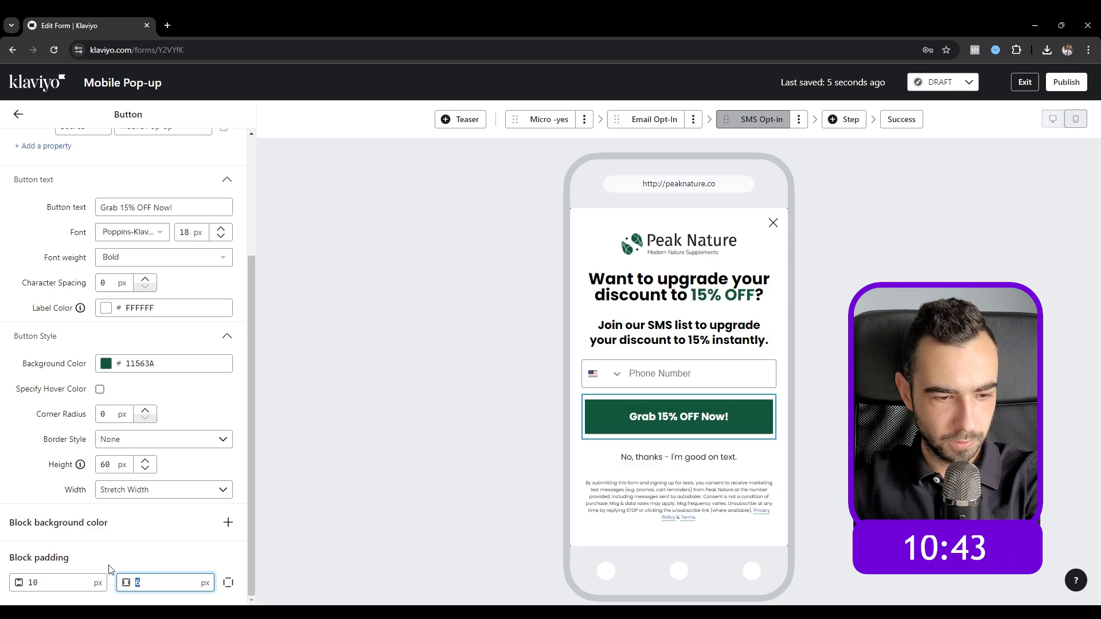
left_click(20, 439)
left_click(19, 123)
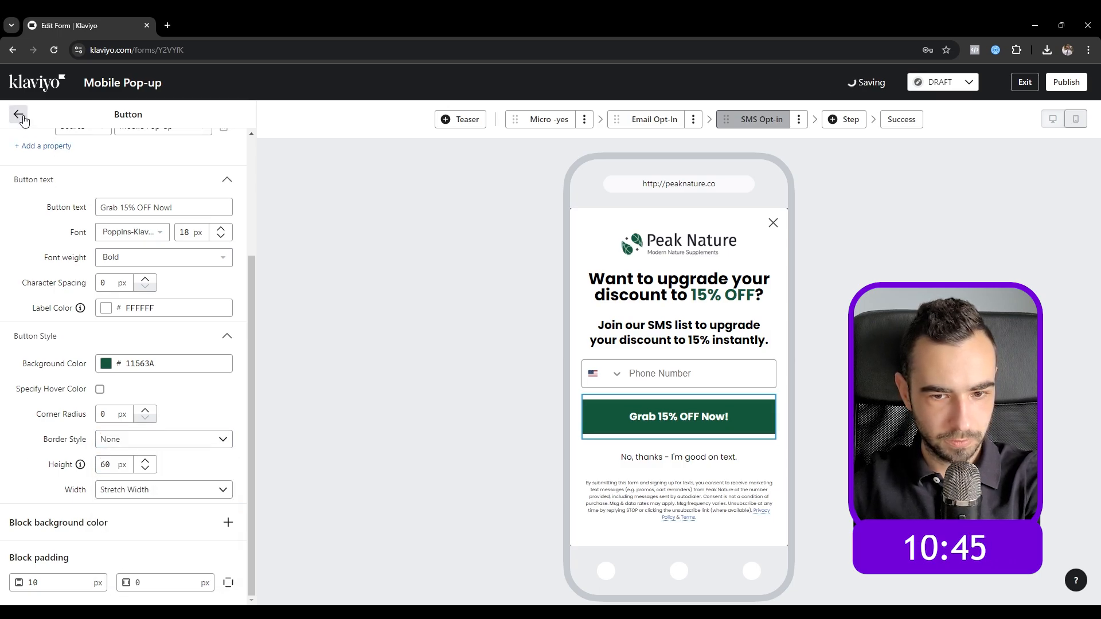
left_click(19, 115)
Step: Set the Email Opt-In step's email field side padding to 0
left_click(544, 123)
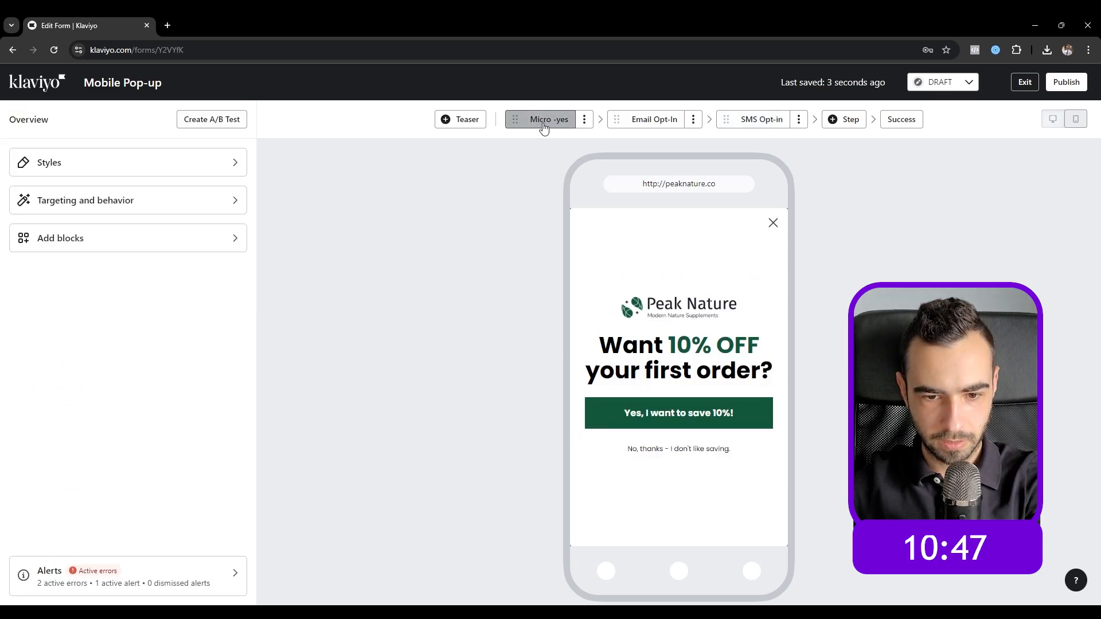
left_click(626, 121)
left_click(659, 435)
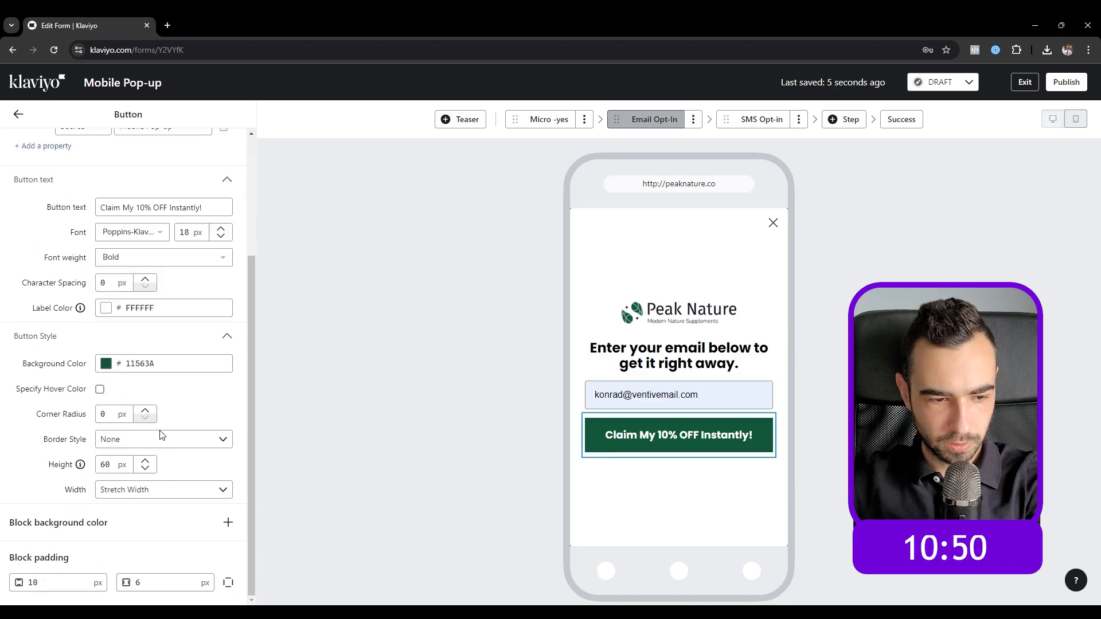
left_click(647, 408)
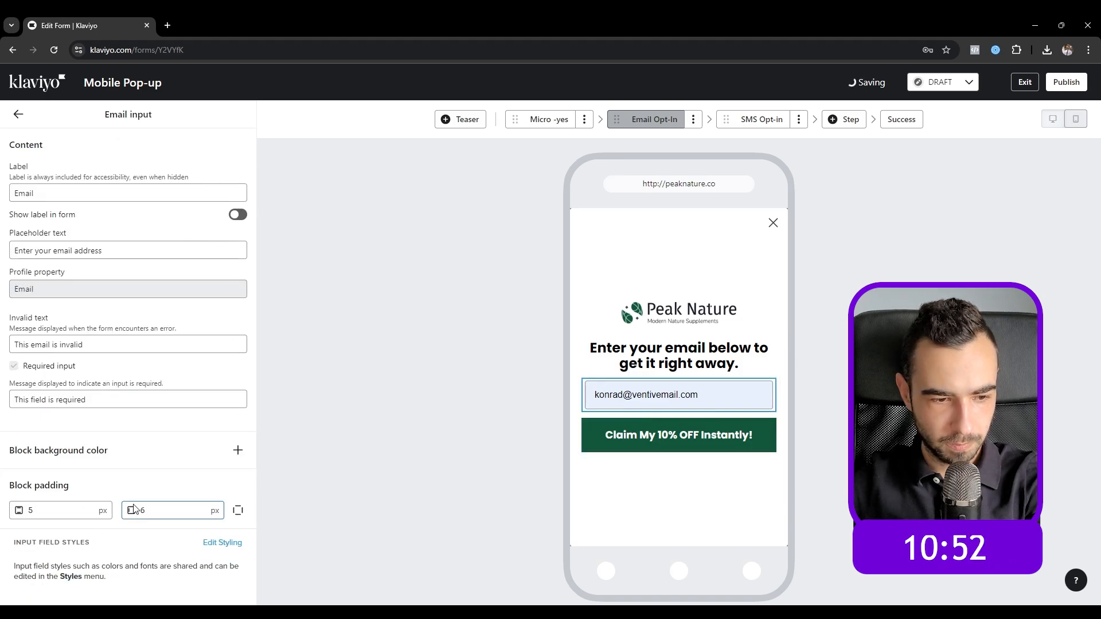
key("BackSpace")
type("0")
left_click(385, 237)
Step: Set the 'Yes, I want to save 10%!' button's side padding to 0
left_click(547, 130)
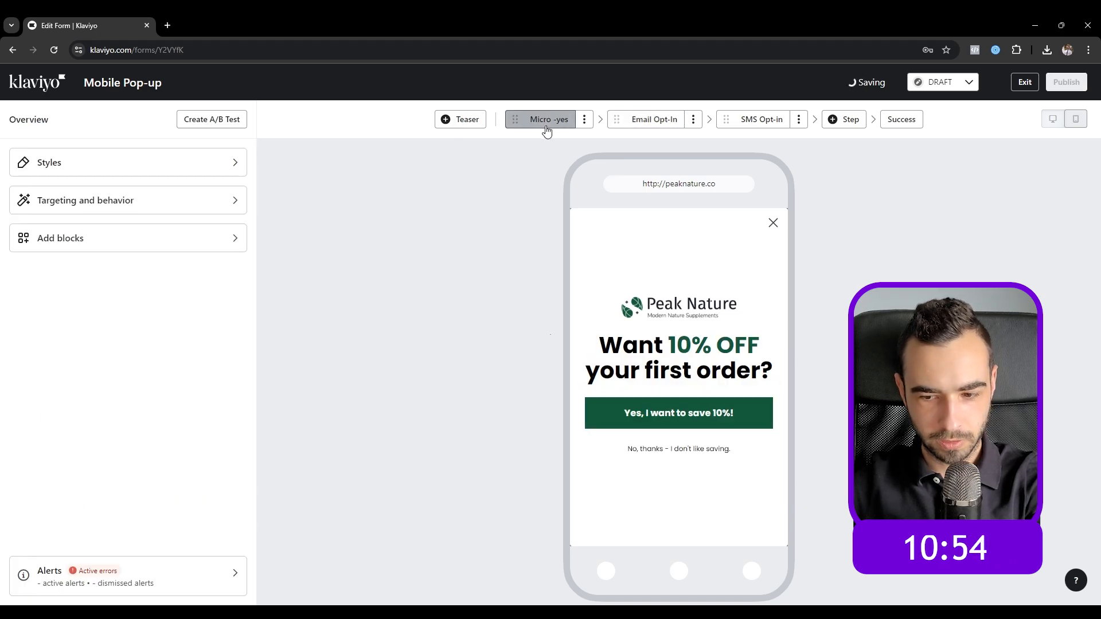
left_click(648, 423)
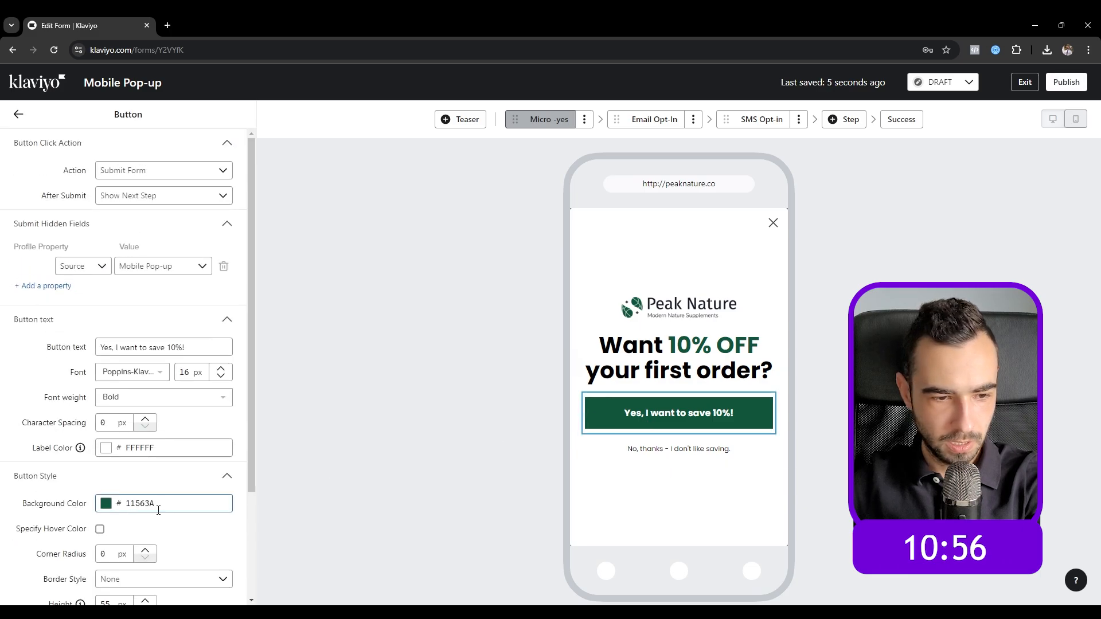
scroll(169, 563, "down", 3)
key("BackSpace")
type("0")
left_click(170, 603)
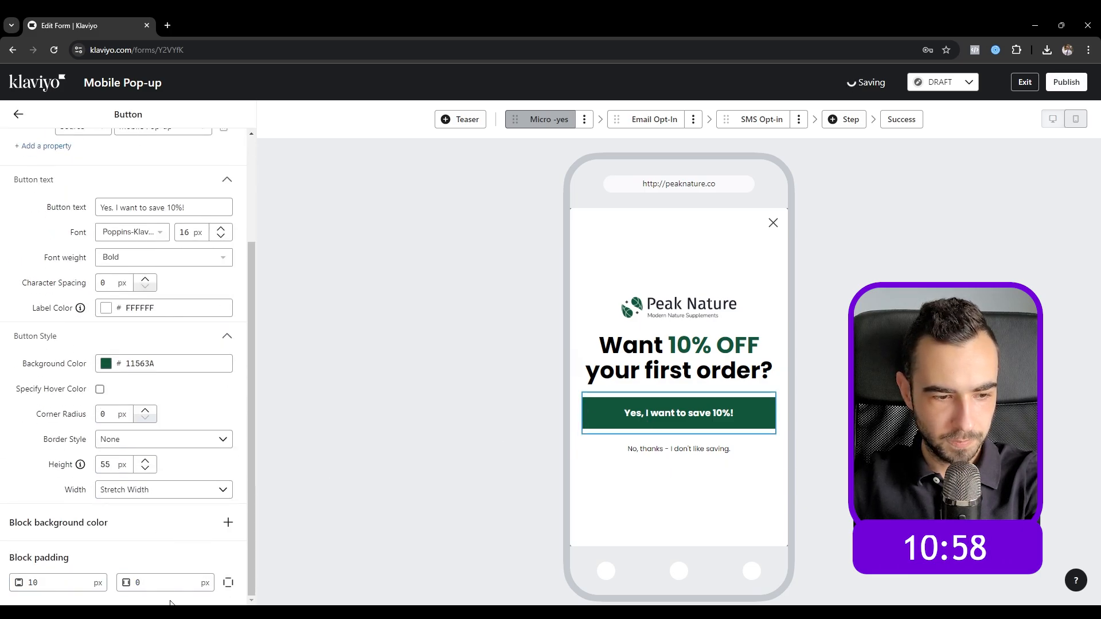
left_click(18, 114)
Step: Set the No, thanks button's action to Submit Form to the Newsletter list, then view Success
left_click(759, 119)
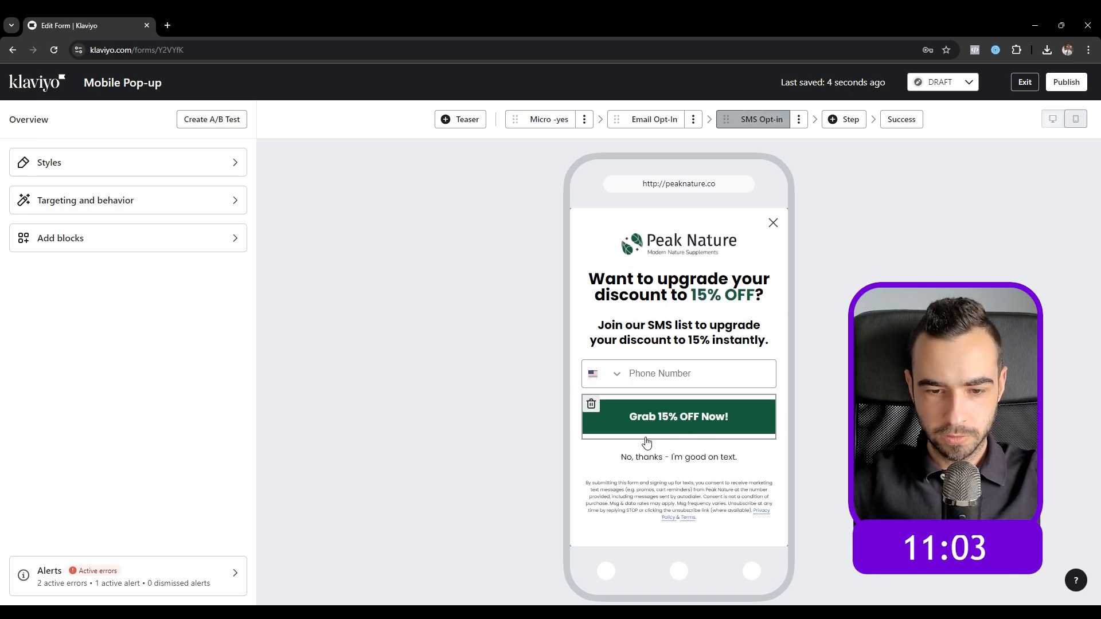
left_click(666, 425)
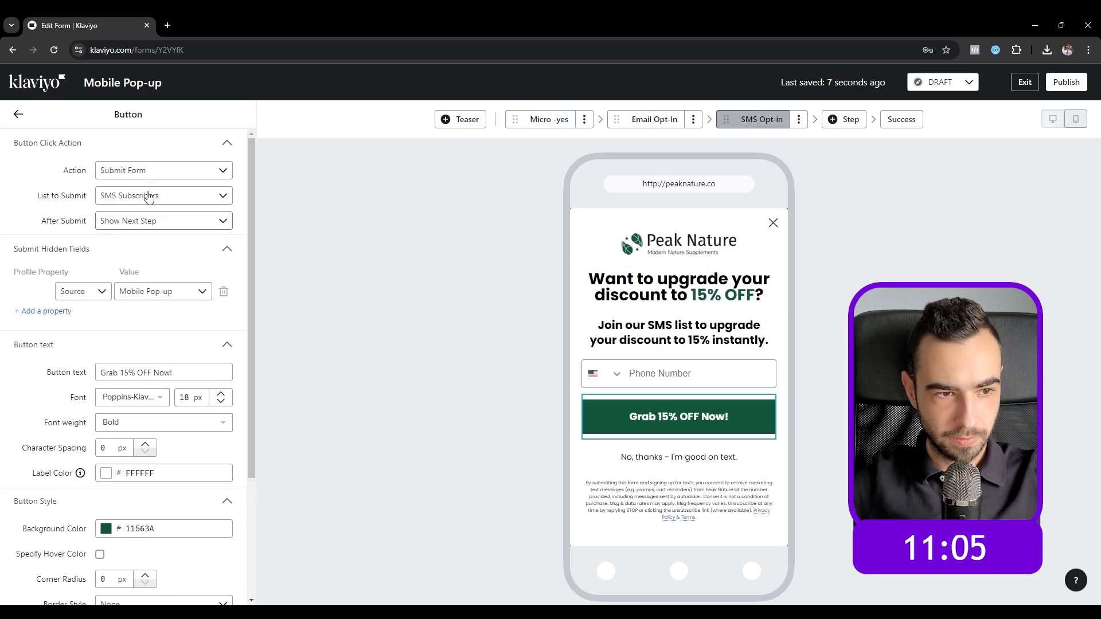
left_click(663, 450)
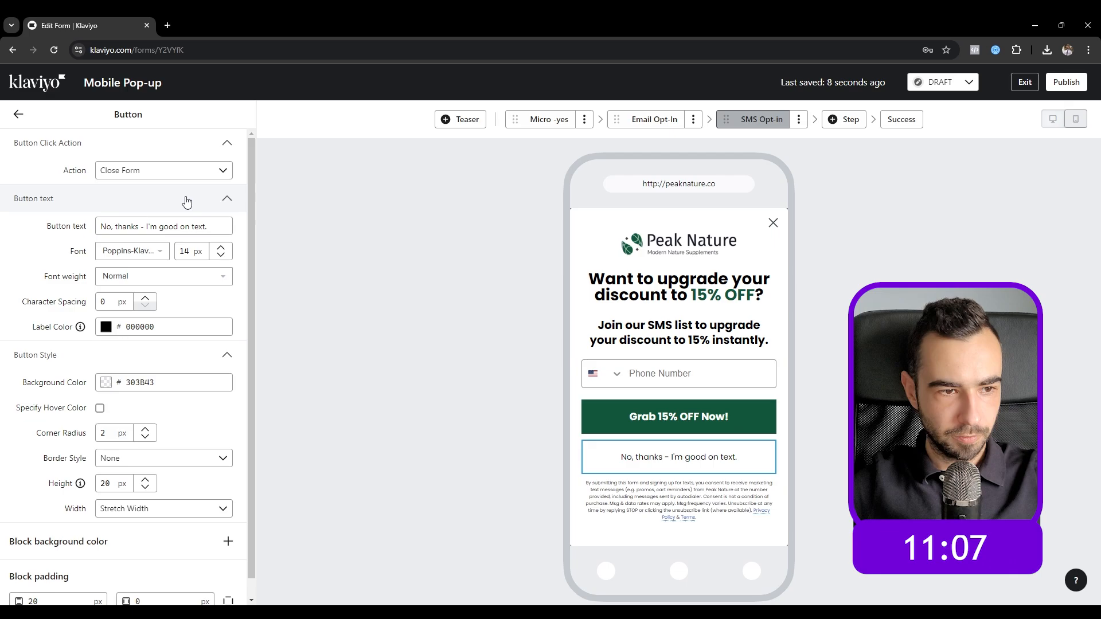
left_click(130, 172)
left_click(145, 254)
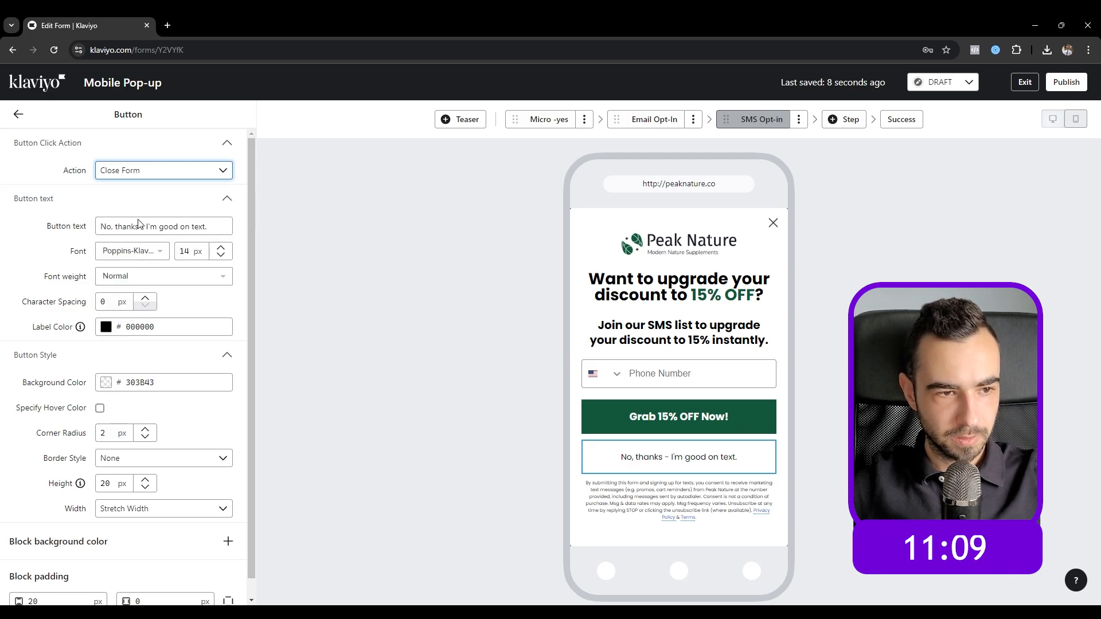
left_click(137, 196)
left_click(143, 256)
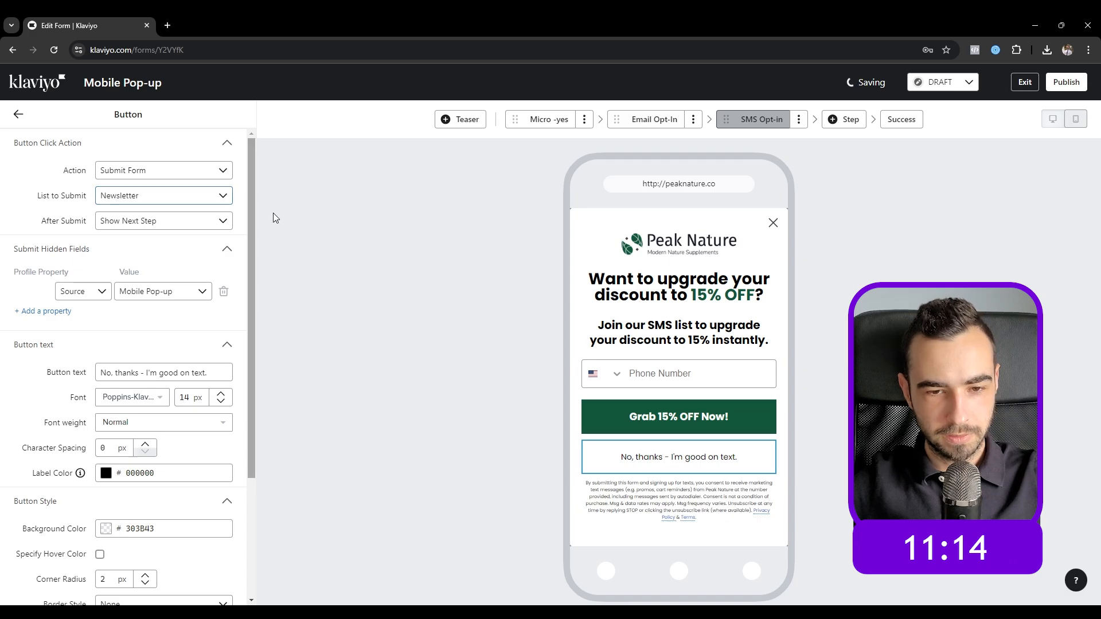
left_click(675, 420)
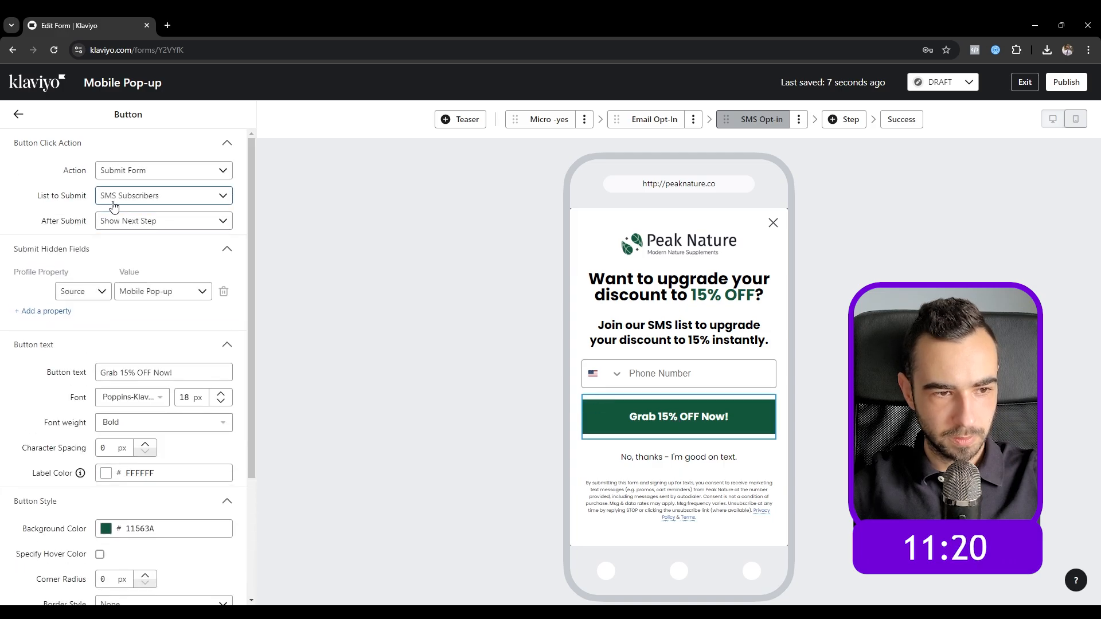
left_click(909, 122)
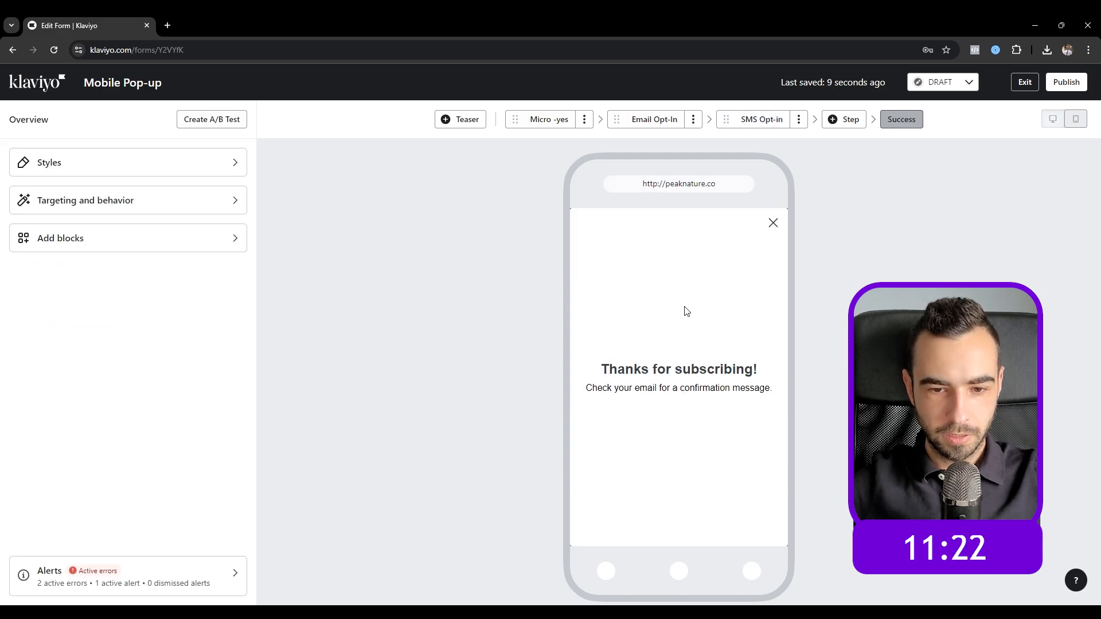
Step: Add a logo image above the heading with alt text 'Peak Nature'
left_click(109, 239)
left_click_drag(197, 201, 678, 358)
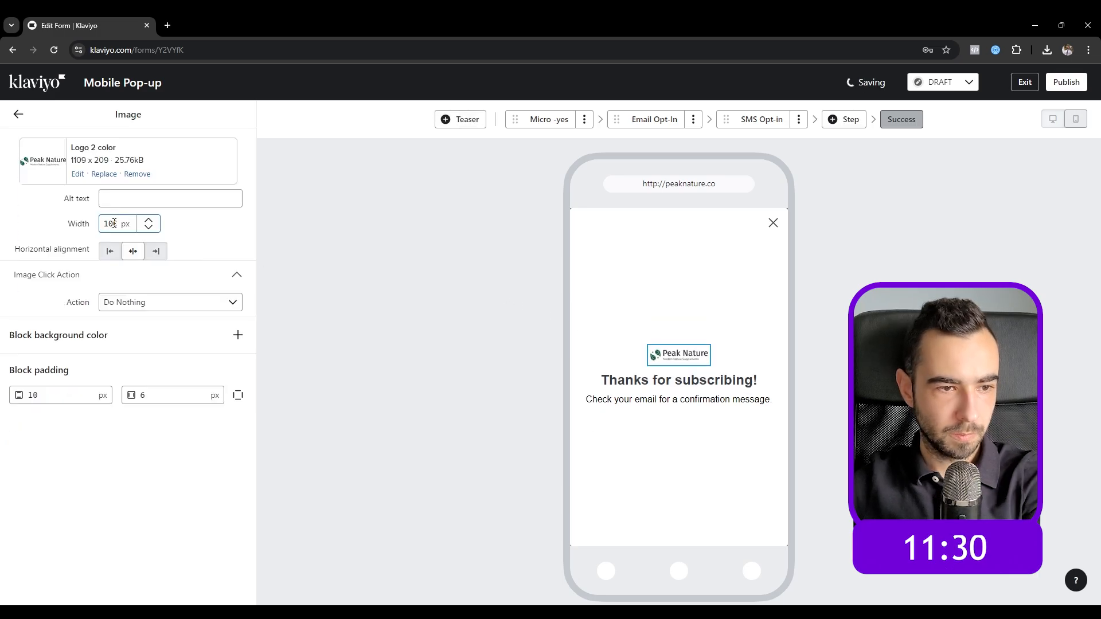
left_click(141, 199)
type("Peak Nat")
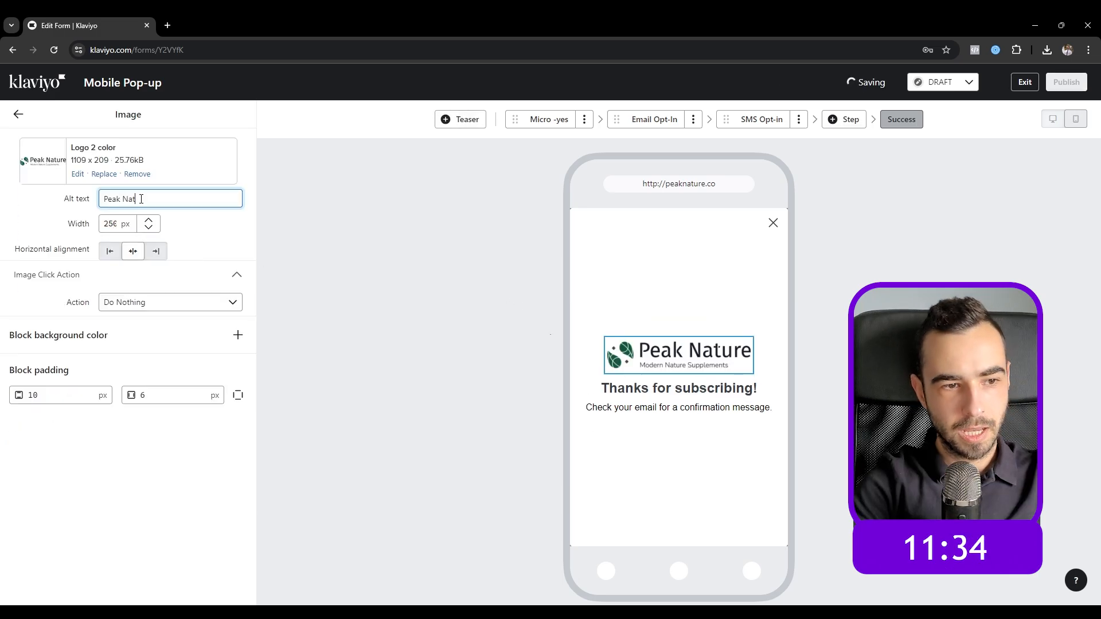
type("ure")
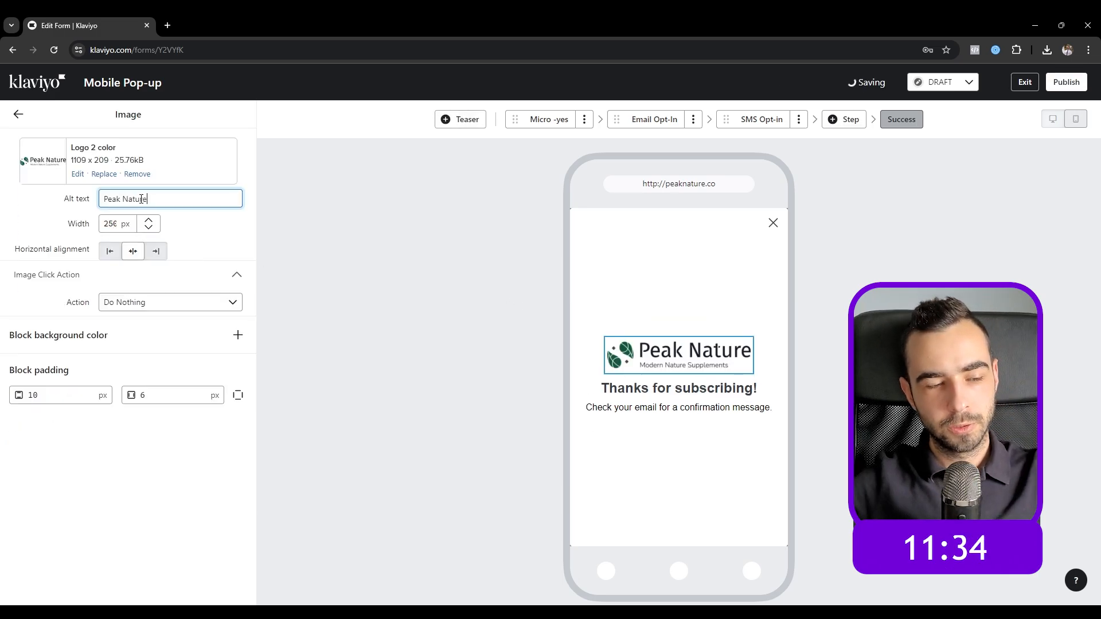
left_click(18, 114)
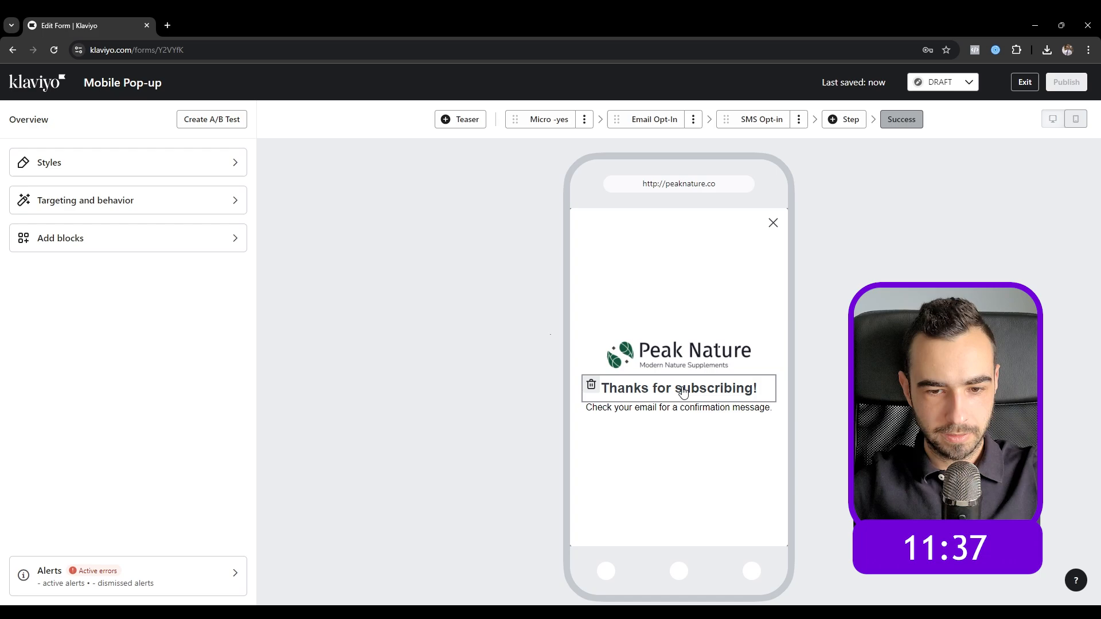
Step: Change the heading to 'Thanks for joining!' in Poppins Bold 700 at 30 px
left_click(616, 389)
triple_click(125, 228)
type("Thanks for joining!")
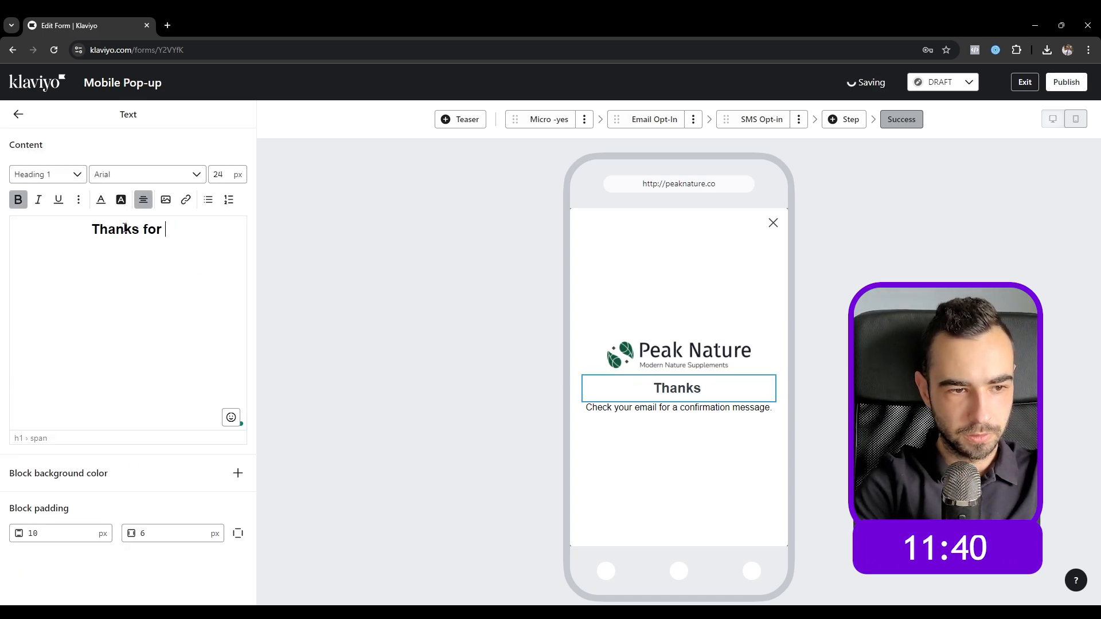
triple_click(125, 228)
left_click(214, 174)
type("3")
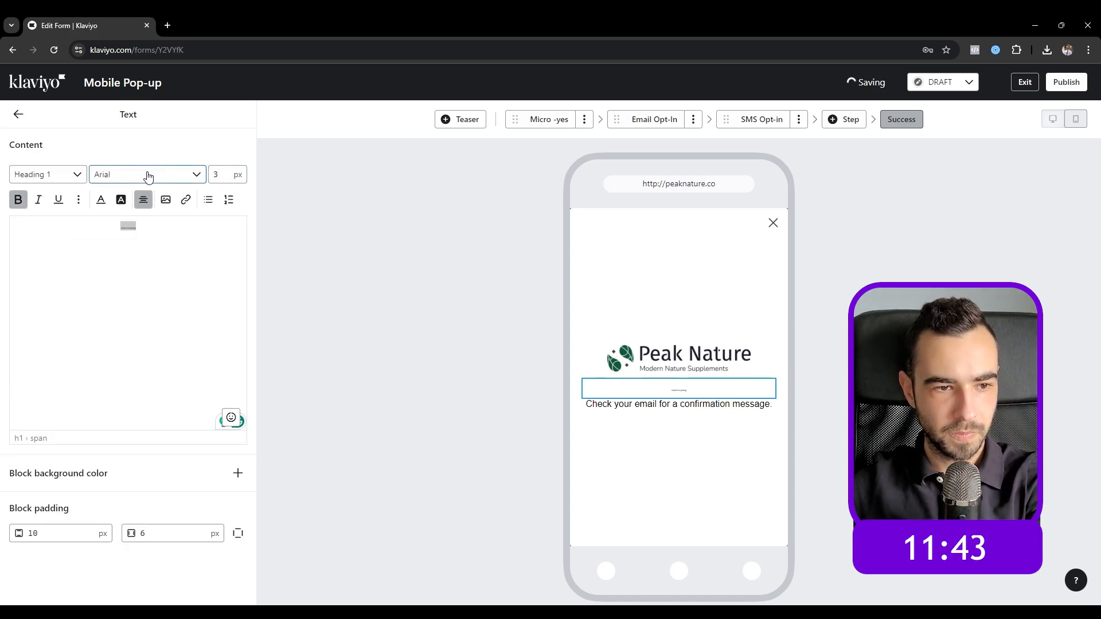
left_click(147, 175)
left_click(147, 232)
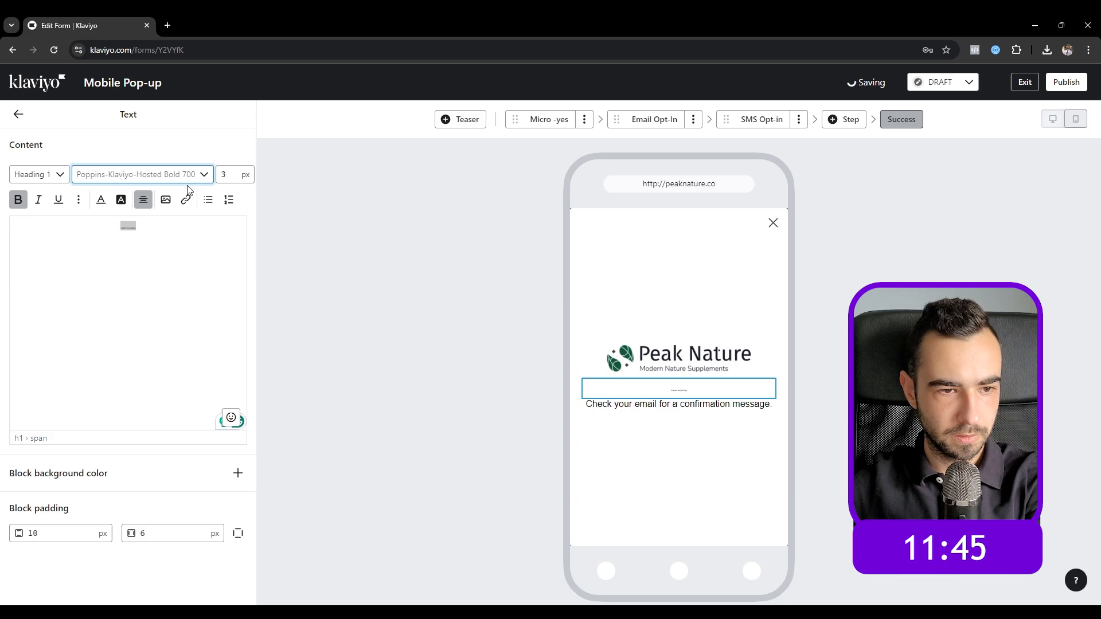
left_click(229, 175)
type("0")
left_click(101, 200)
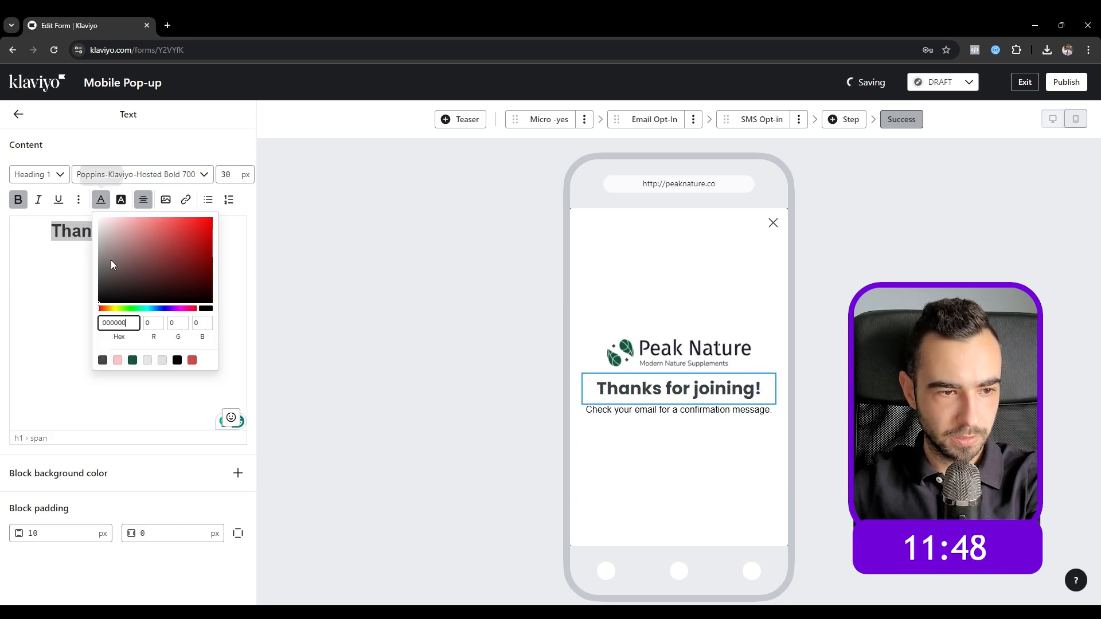
left_click(15, 119)
Step: Replace the body text with the inbox discount-code message and a P.S. about promotions/spam folders
left_click(680, 410)
left_click(173, 247)
key("ctrl+a")
type("Your discount d")
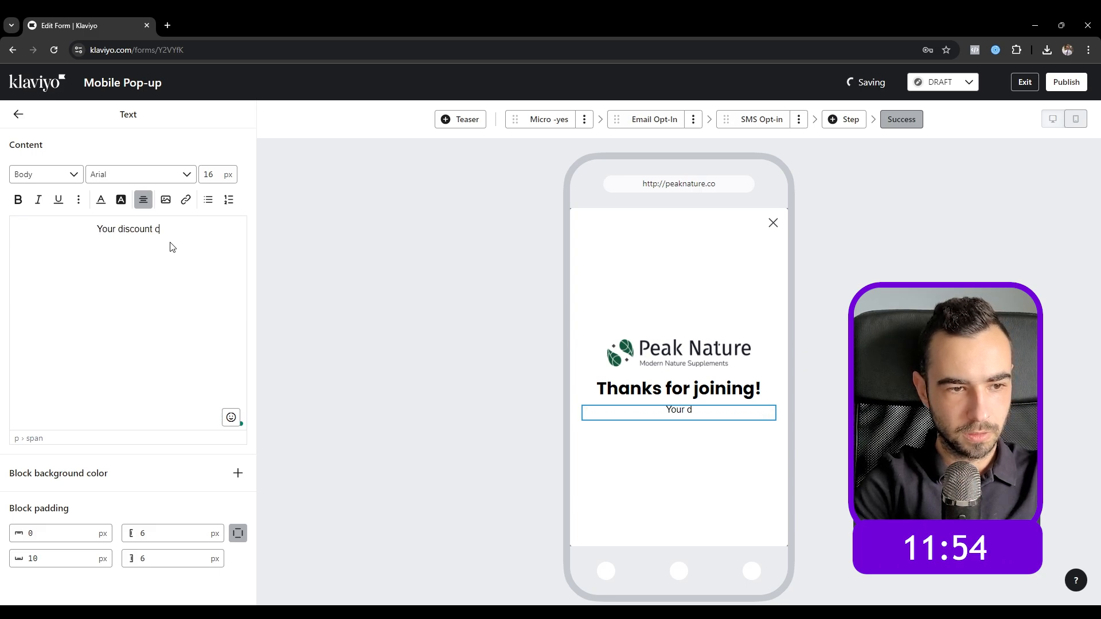
key("BackSpace")
type("code is waiting in your i")
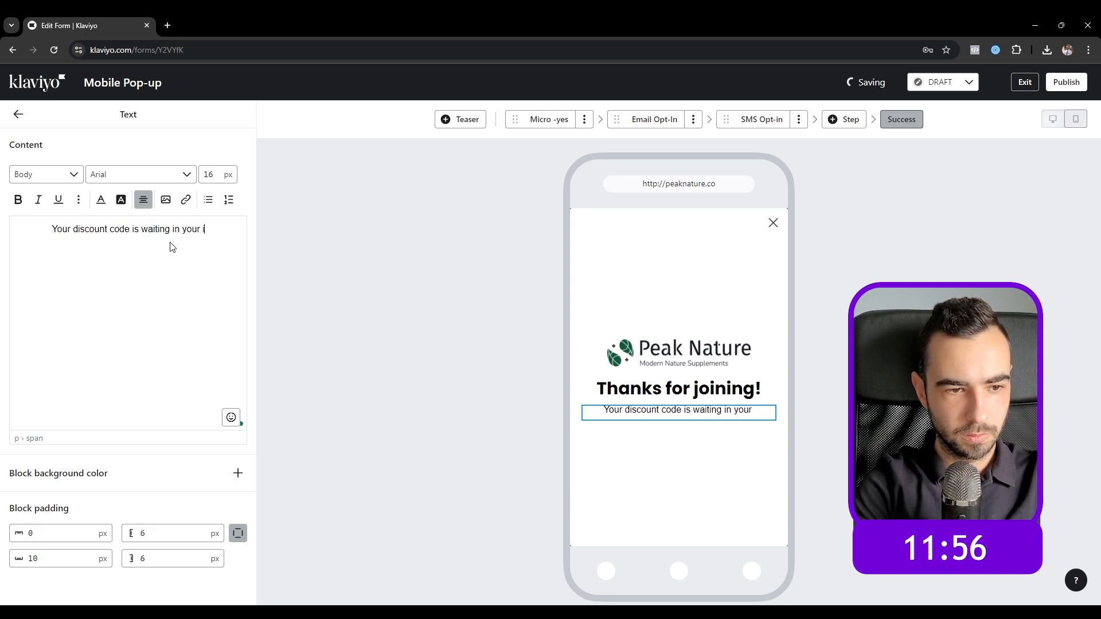
type("nbox.")
key("Return")
type("P.S")
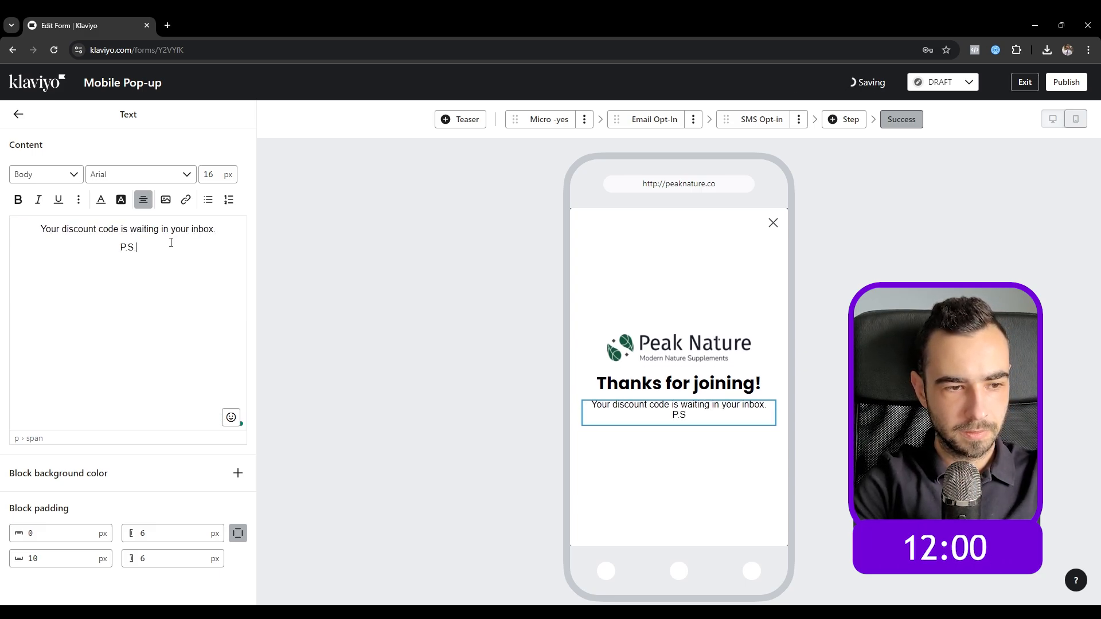
type(". If you can't see it - ma")
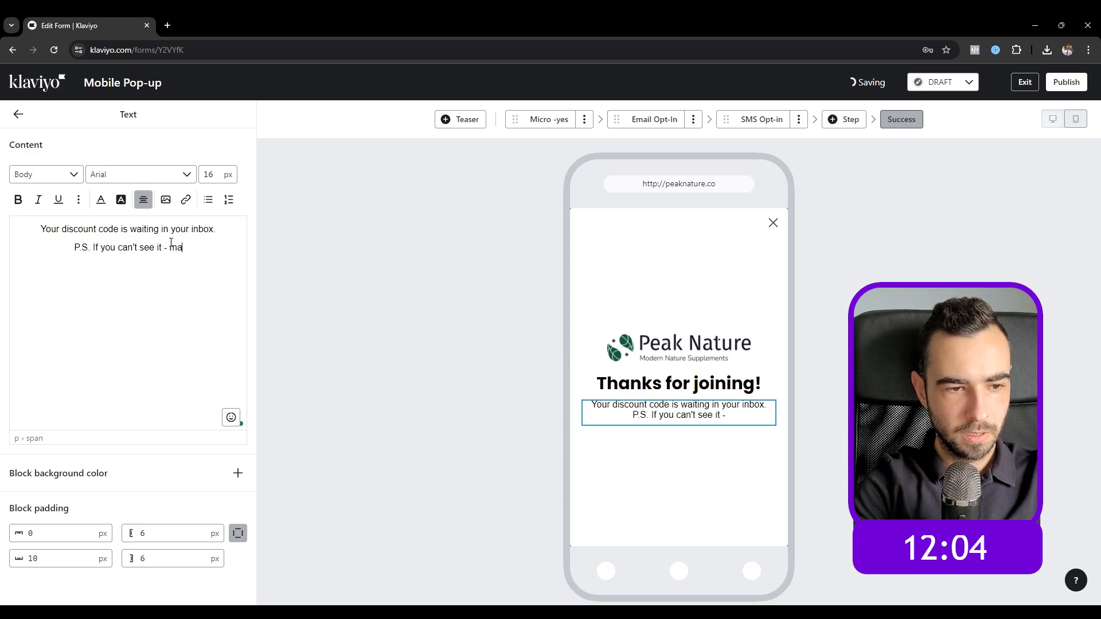
type("ke sure t")
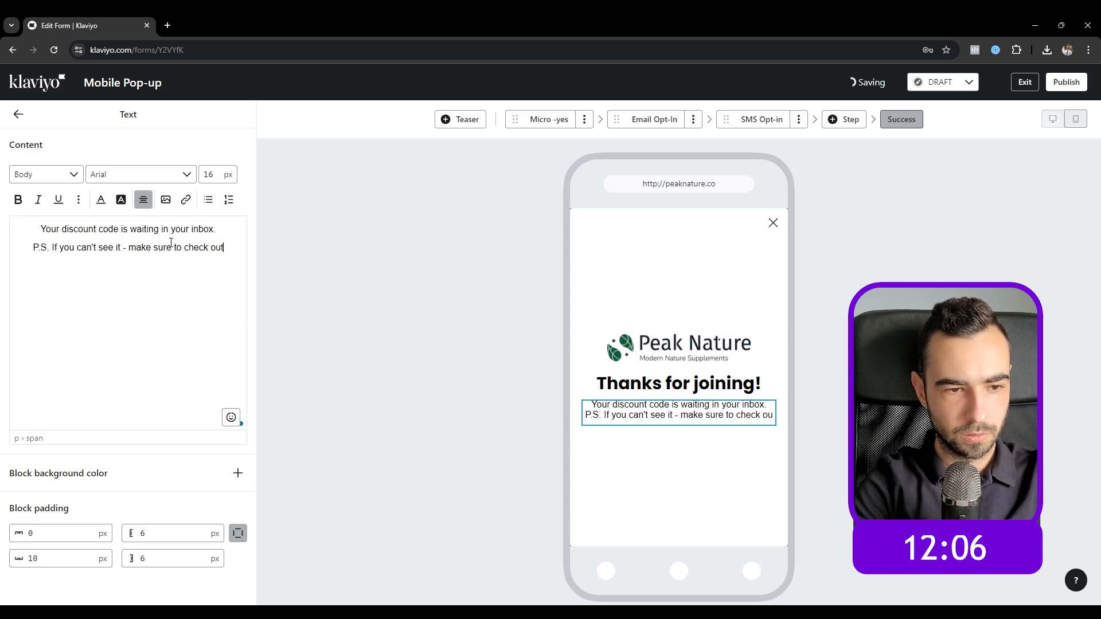
type("o check your promotions or spam")
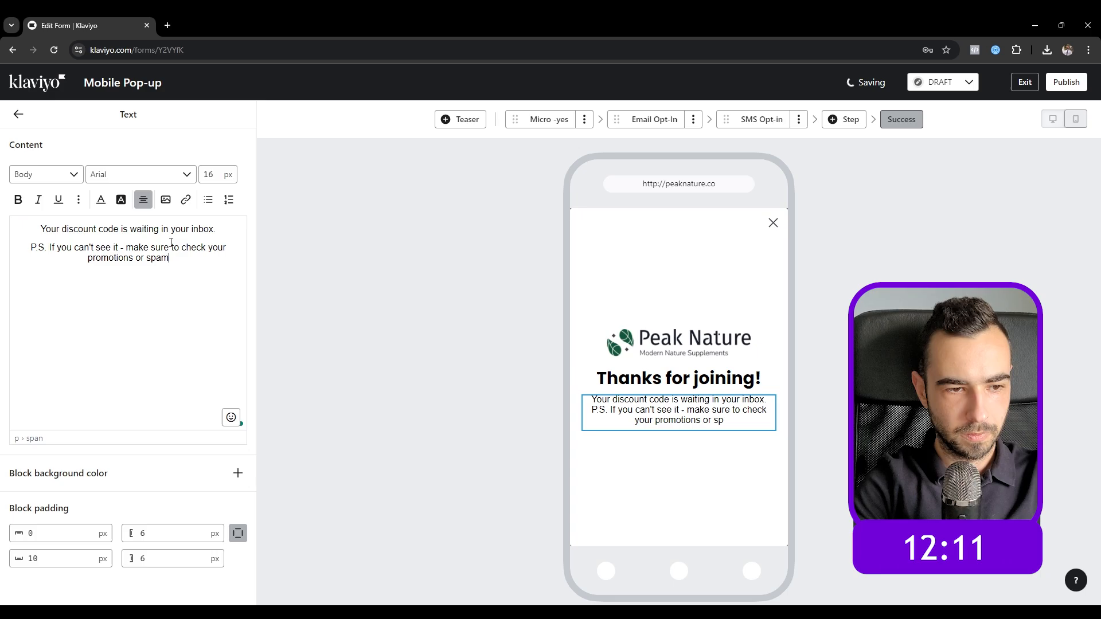
type(" folders.")
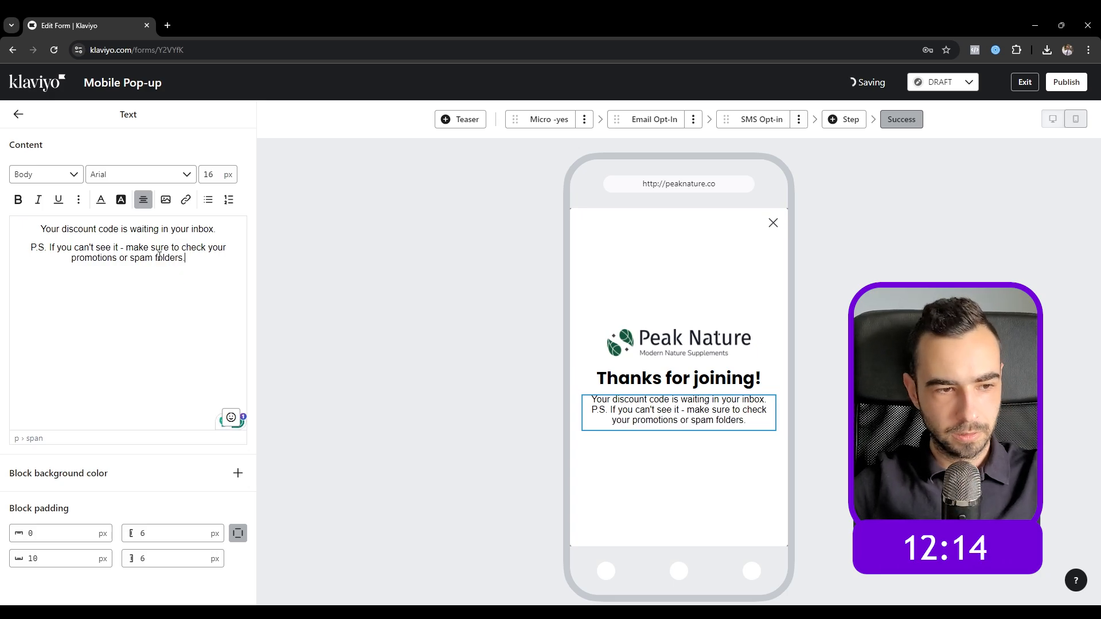
Step: Set the body text to Poppins Normal 400 with a blank line before the P.S., then open Teaser
left_click(102, 175)
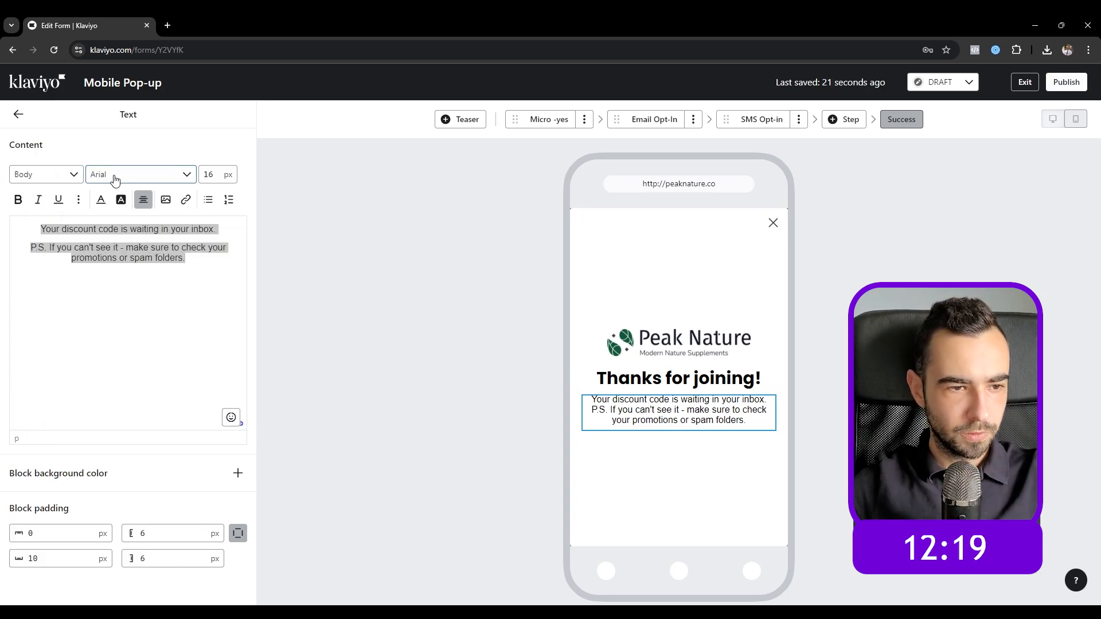
left_click(114, 180)
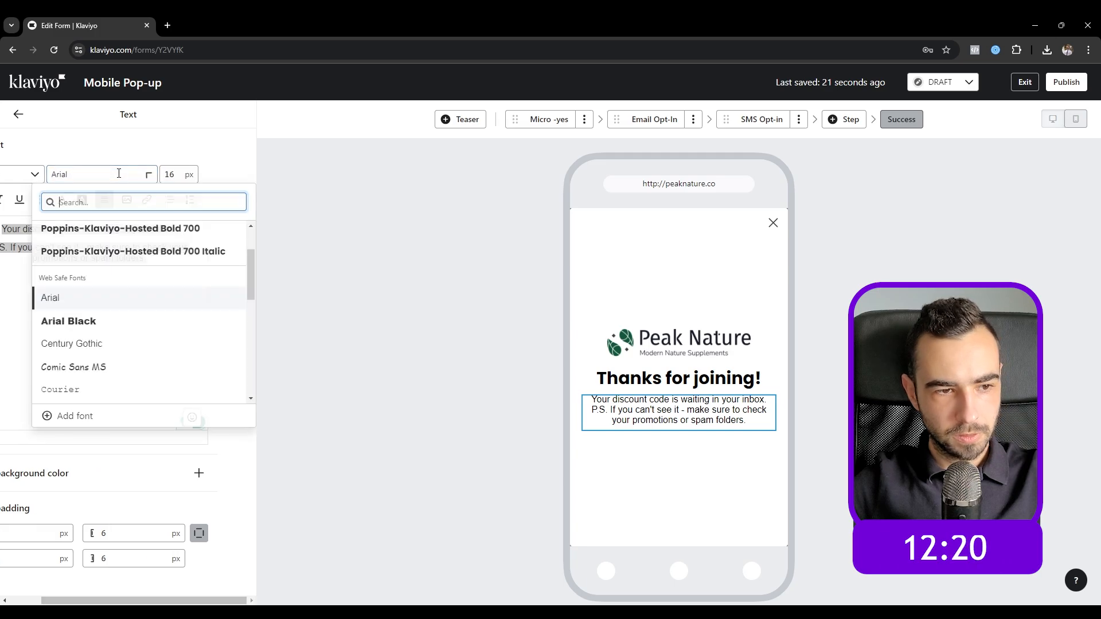
scroll(120, 253, "up", 2)
left_click(120, 254)
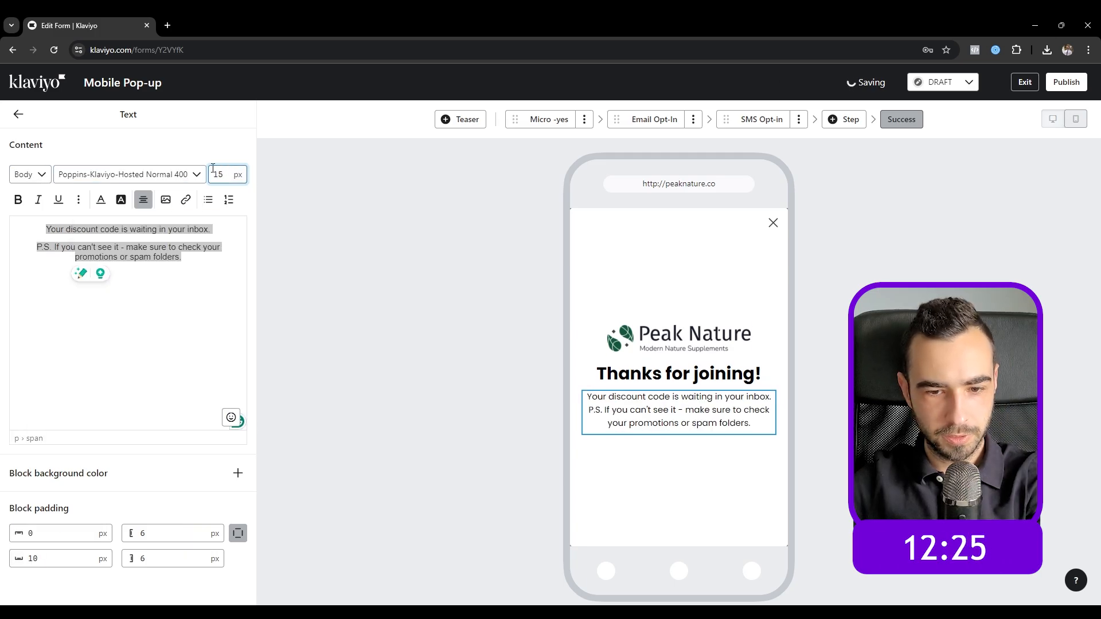
left_click(38, 247)
left_click(37, 248)
key("Return")
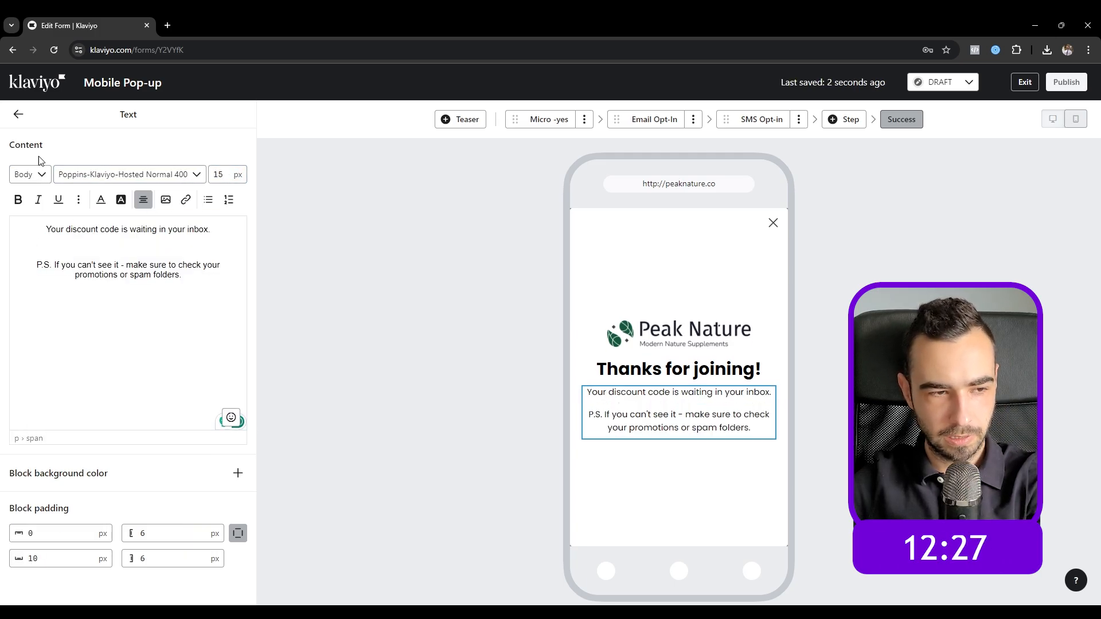
left_click(18, 117)
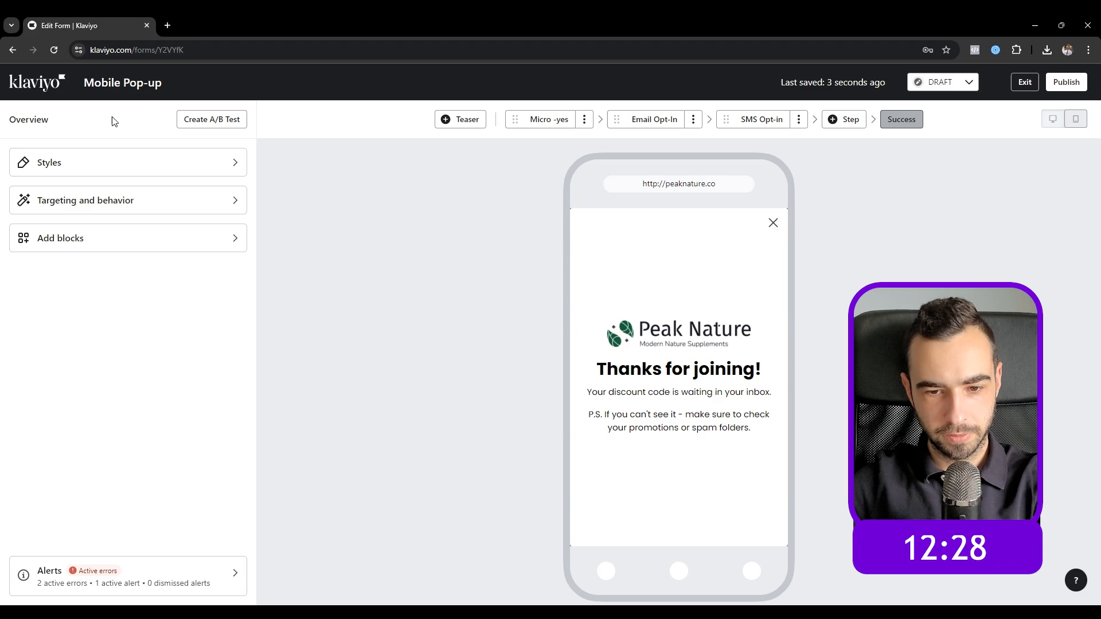
left_click(463, 124)
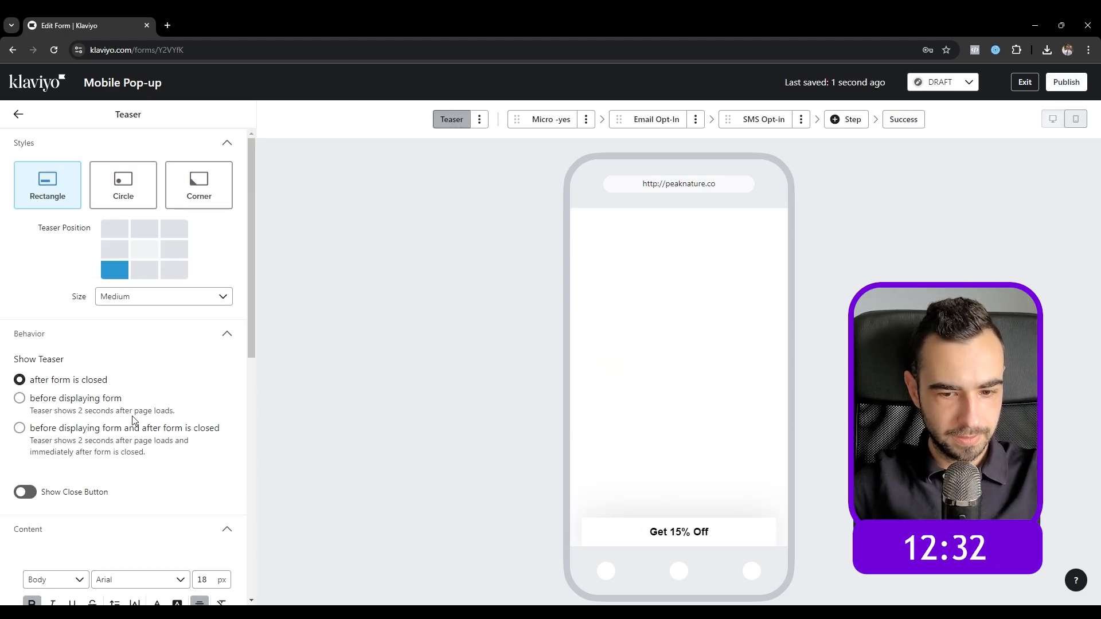
Step: Replace the 'Get 15% Off' teaser text with '10% OFF'
scroll(133, 421, "down", 4)
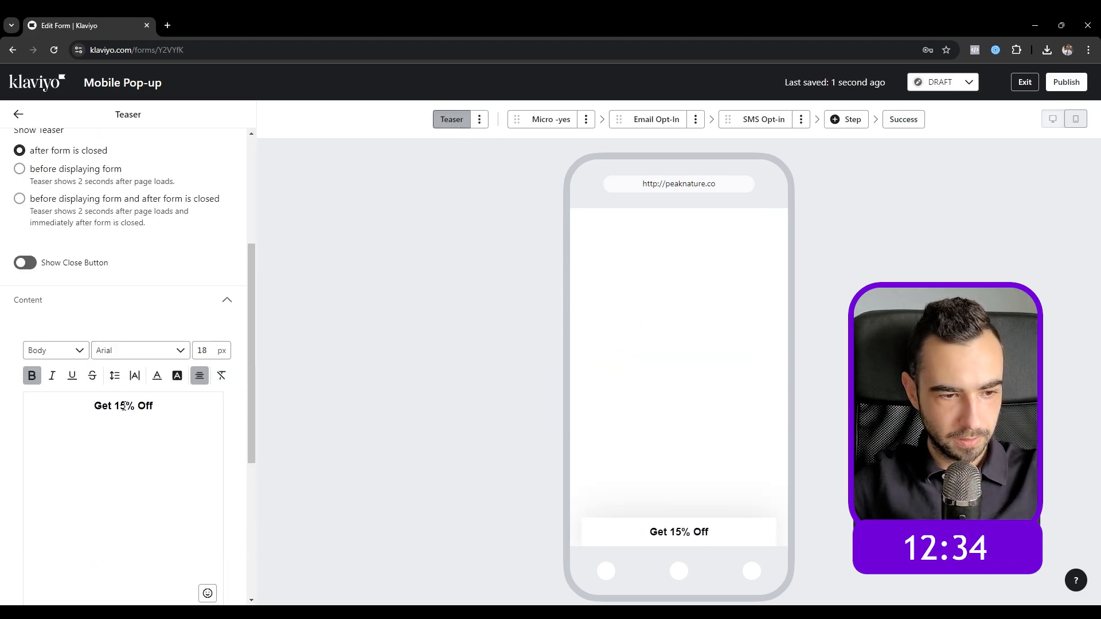
triple_click(123, 406)
type("10% OFF")
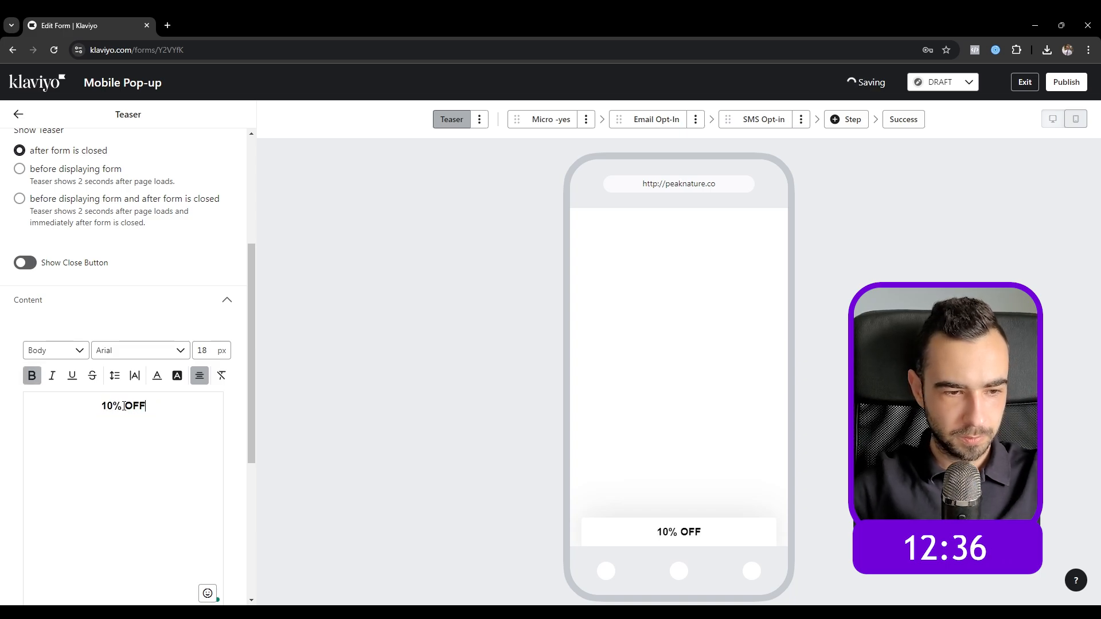
Step: Try a bolder font for the '10% OFF' teaser text
triple_click(124, 406)
left_click(157, 376)
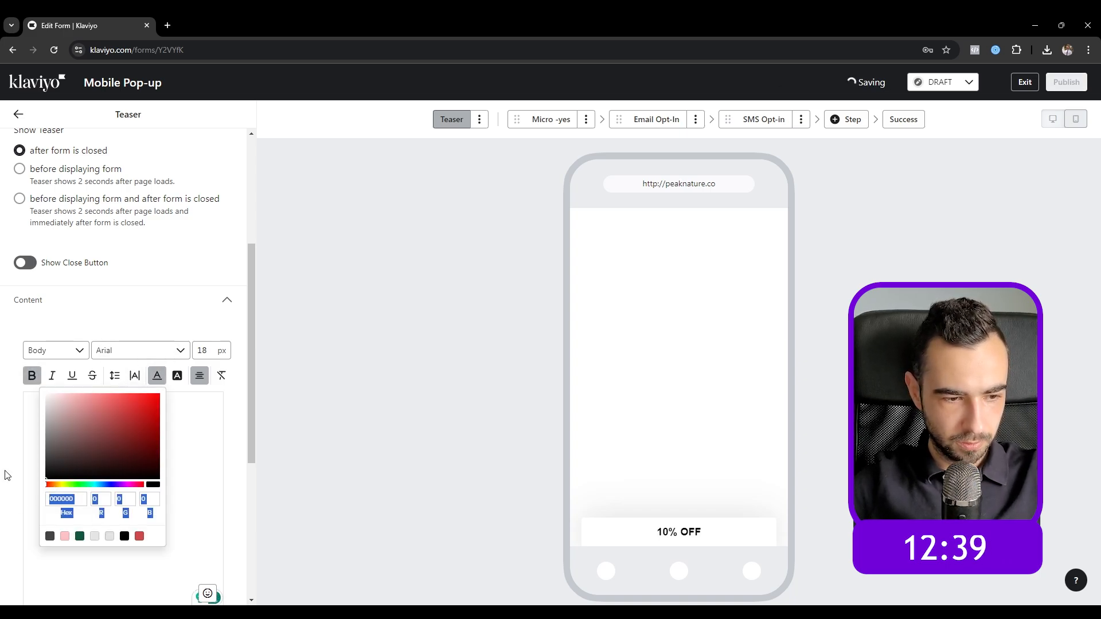
left_click(138, 351)
scroll(101, 450, "up", 1)
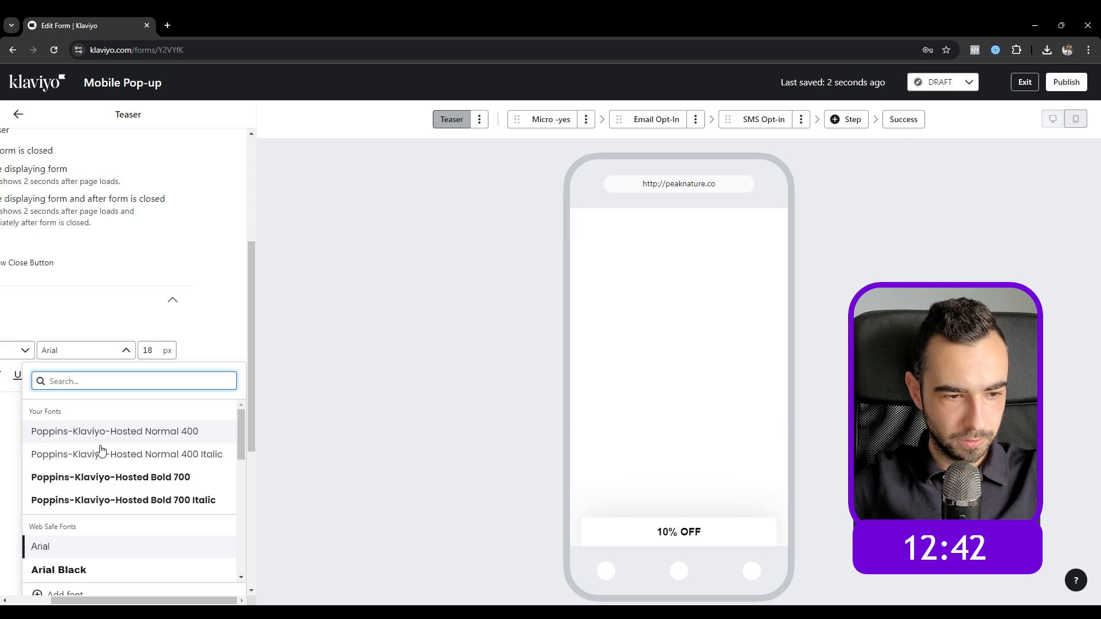
left_click(103, 480)
scroll(117, 298, "up", 4)
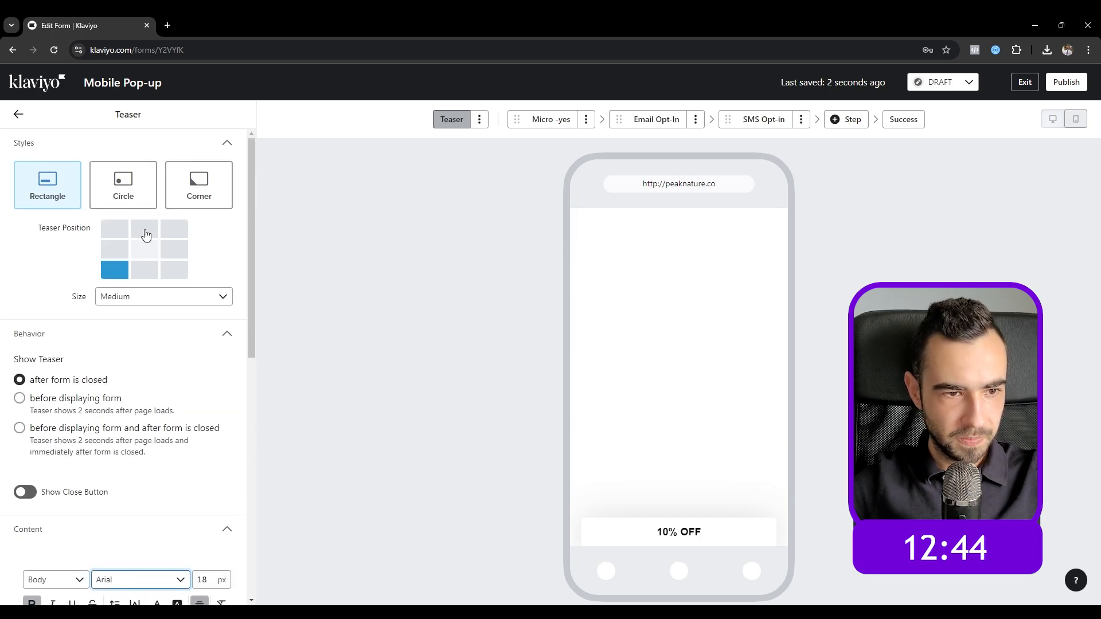
Step: Make the teaser a round Circle badge and go back to the form overview
left_click(140, 201)
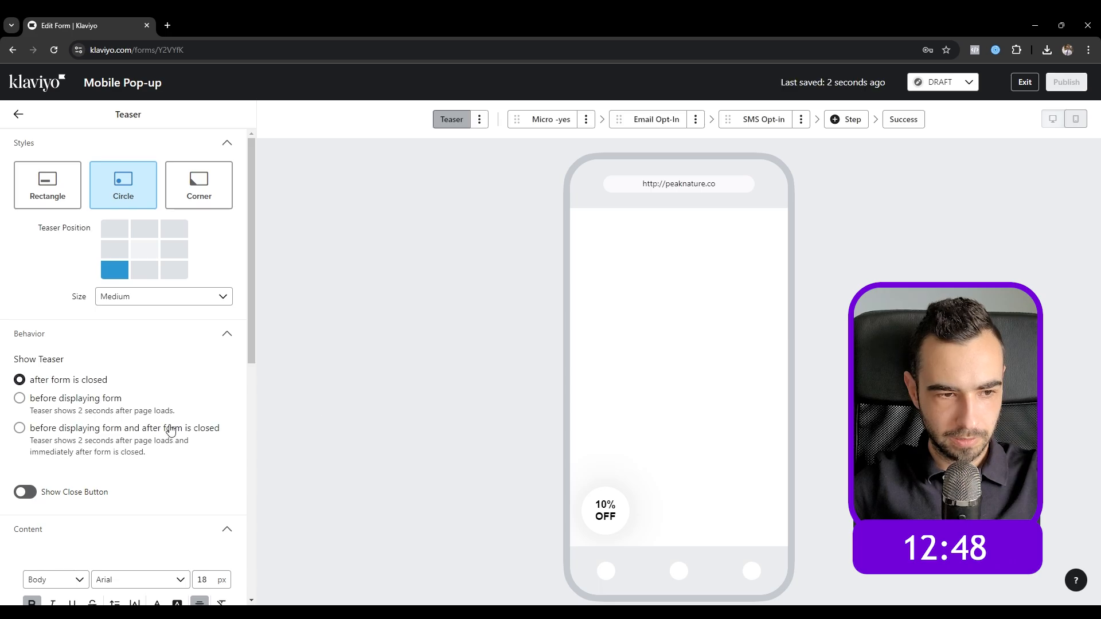
left_click(36, 201)
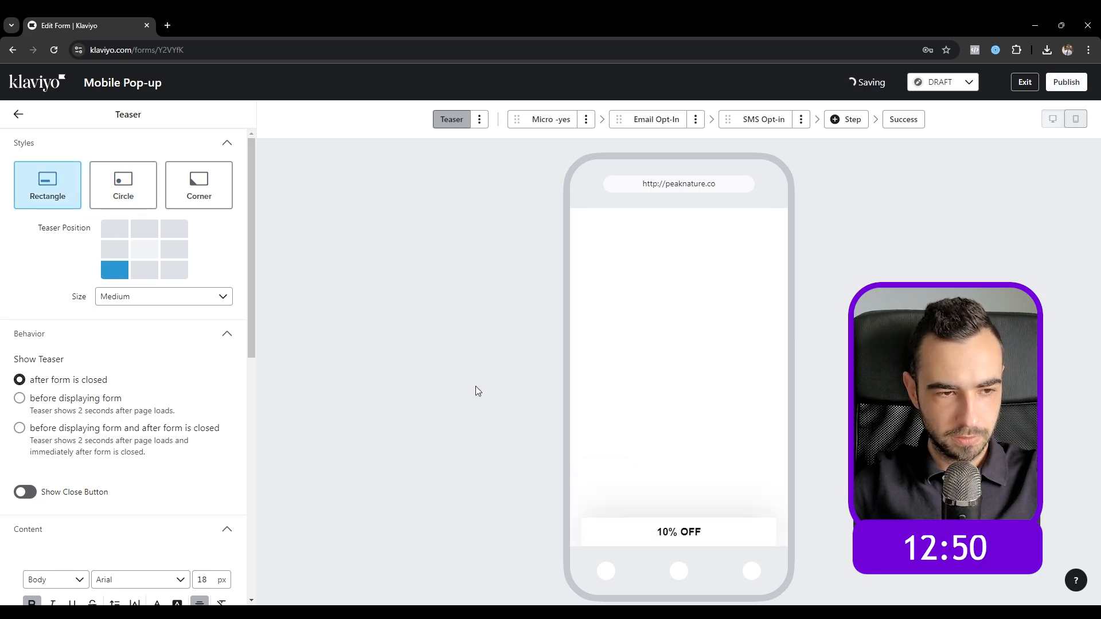
left_click(123, 190)
scroll(207, 391, "down", 8)
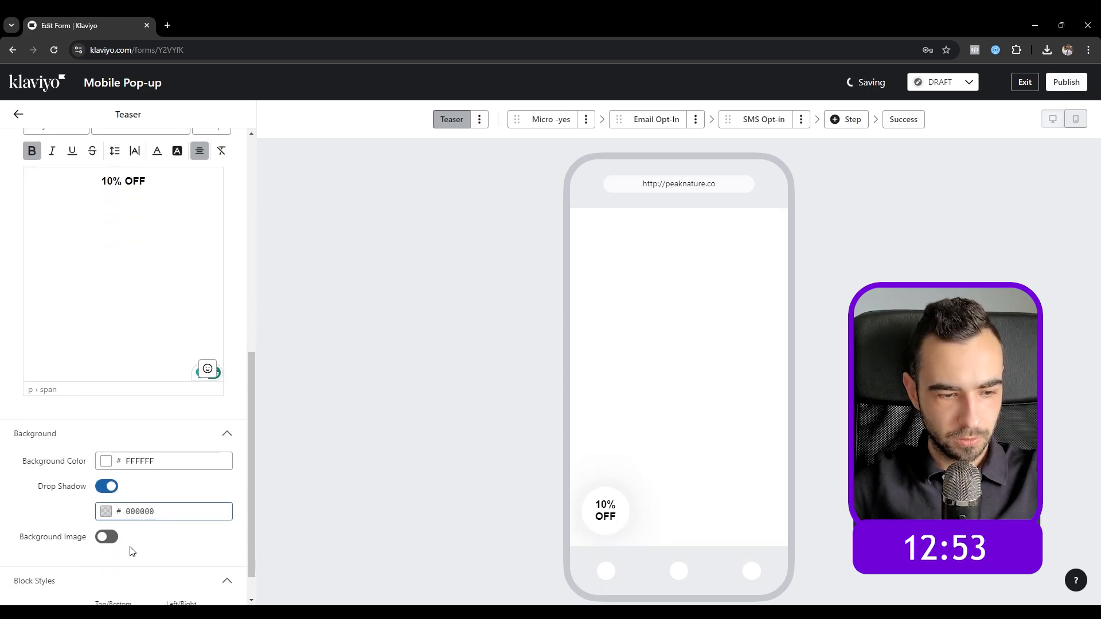
scroll(131, 551, "down", 1)
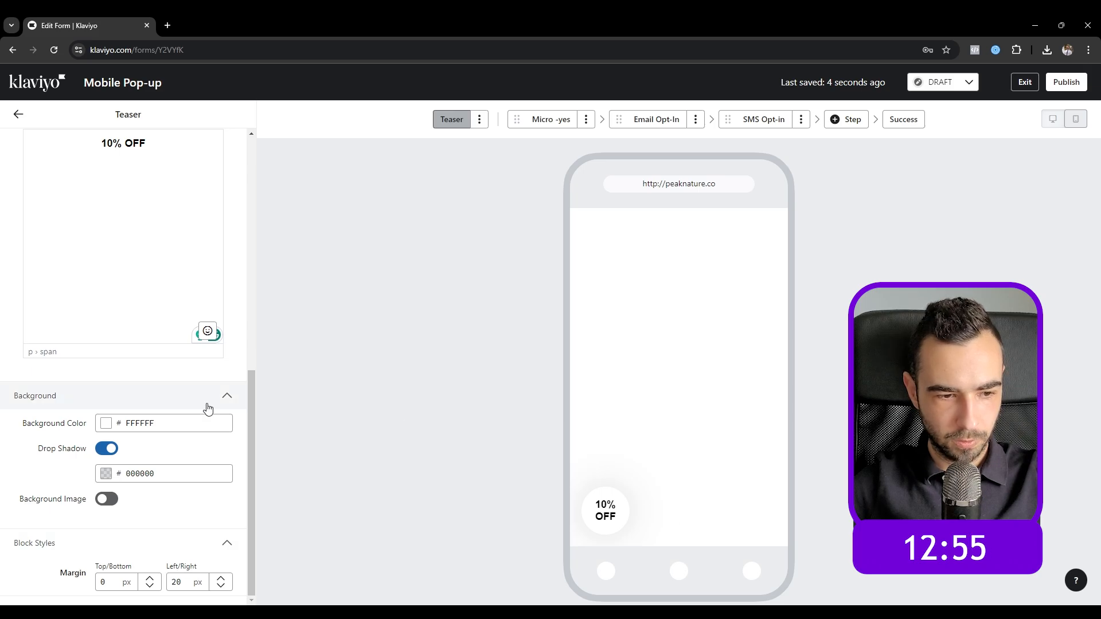
scroll(126, 355, "up", 10)
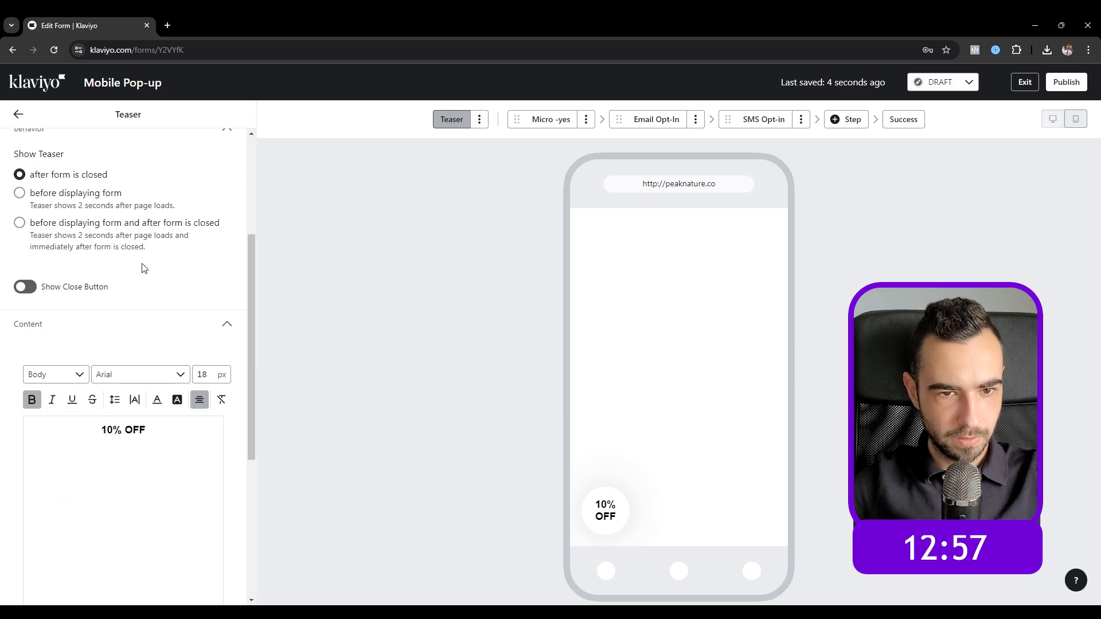
left_click(19, 116)
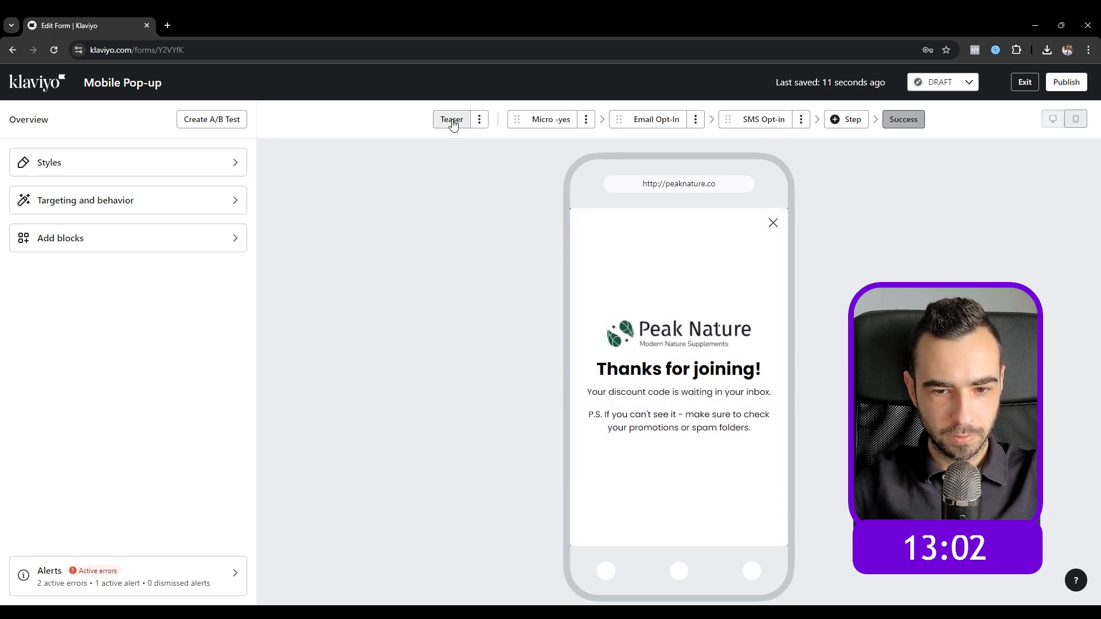
Step: Resize the success step's Peak Nature logo to 200 px wide
left_click(452, 120)
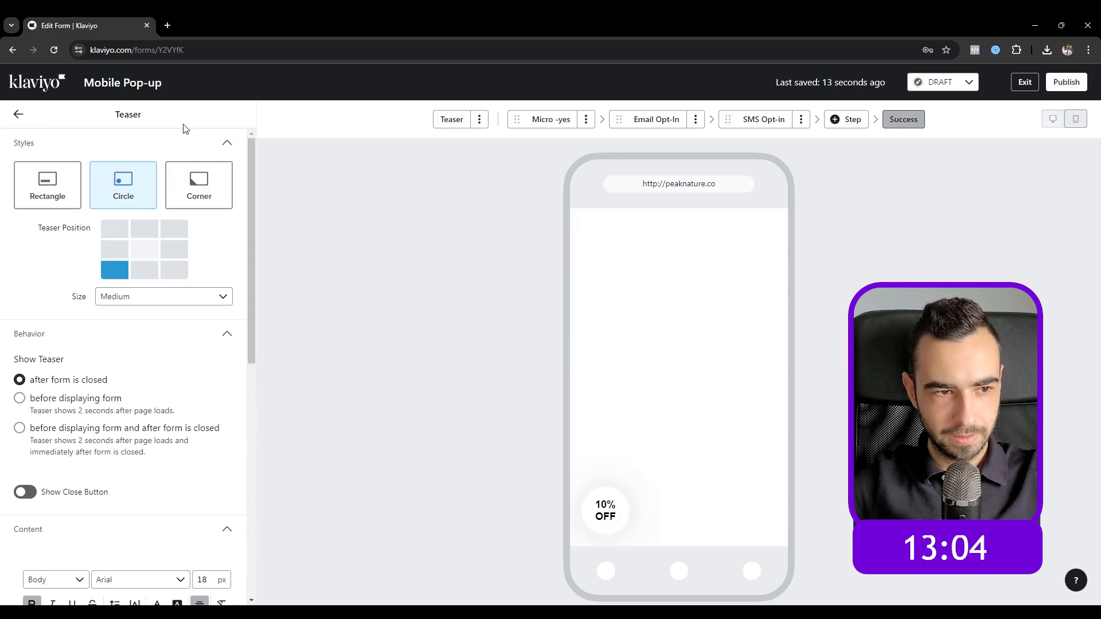
left_click(899, 125)
left_click(679, 333)
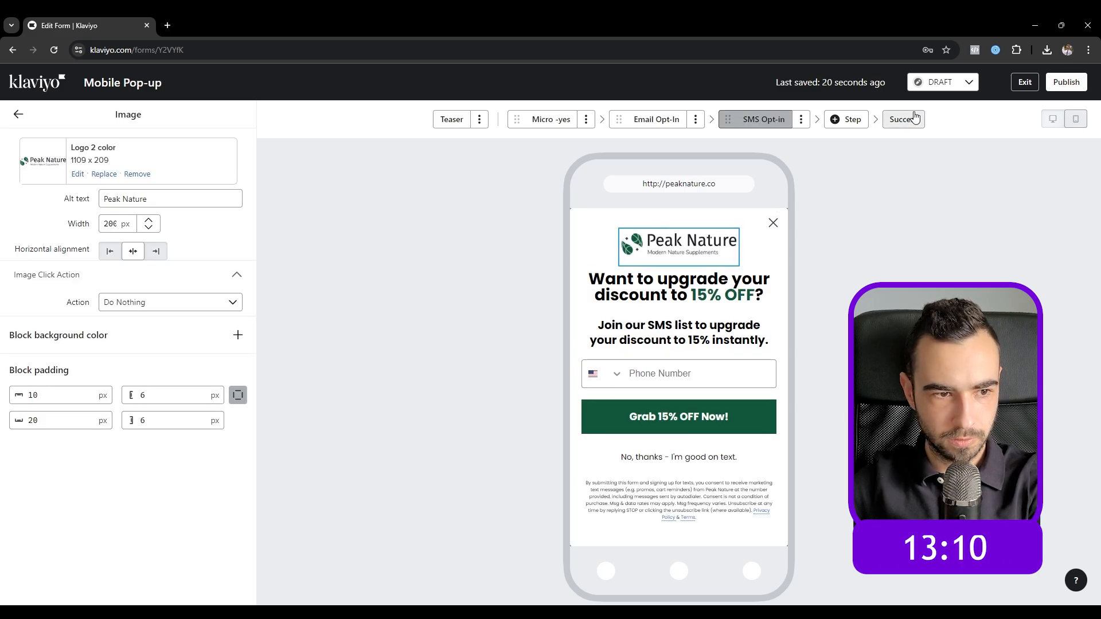
left_click(902, 119)
left_click(720, 330)
left_click(129, 226)
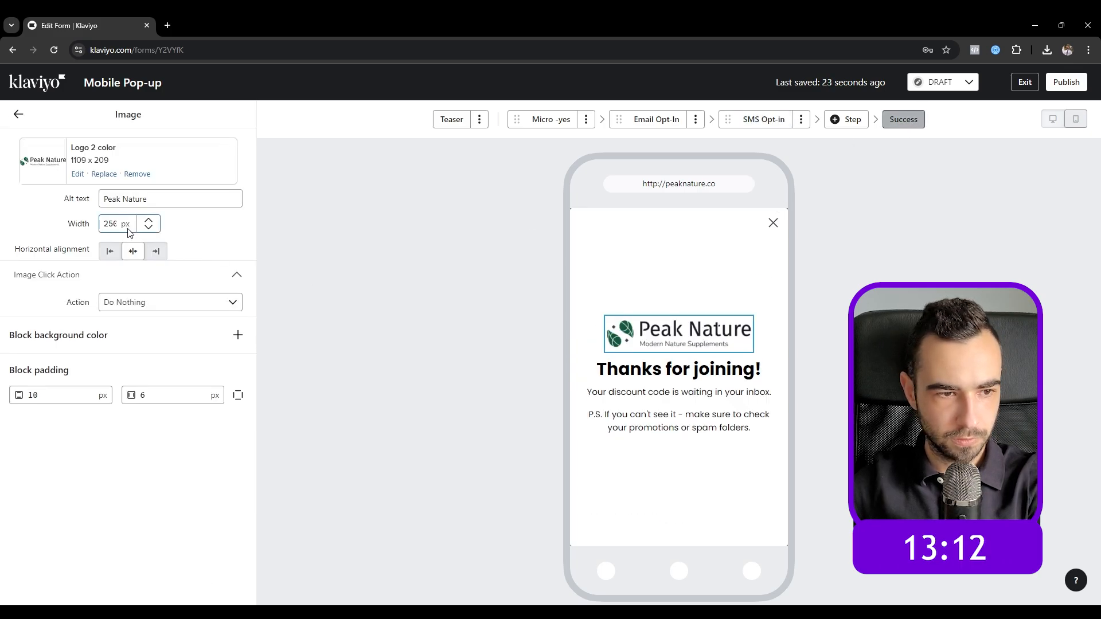
double_click(114, 225)
type("200")
left_click(238, 395)
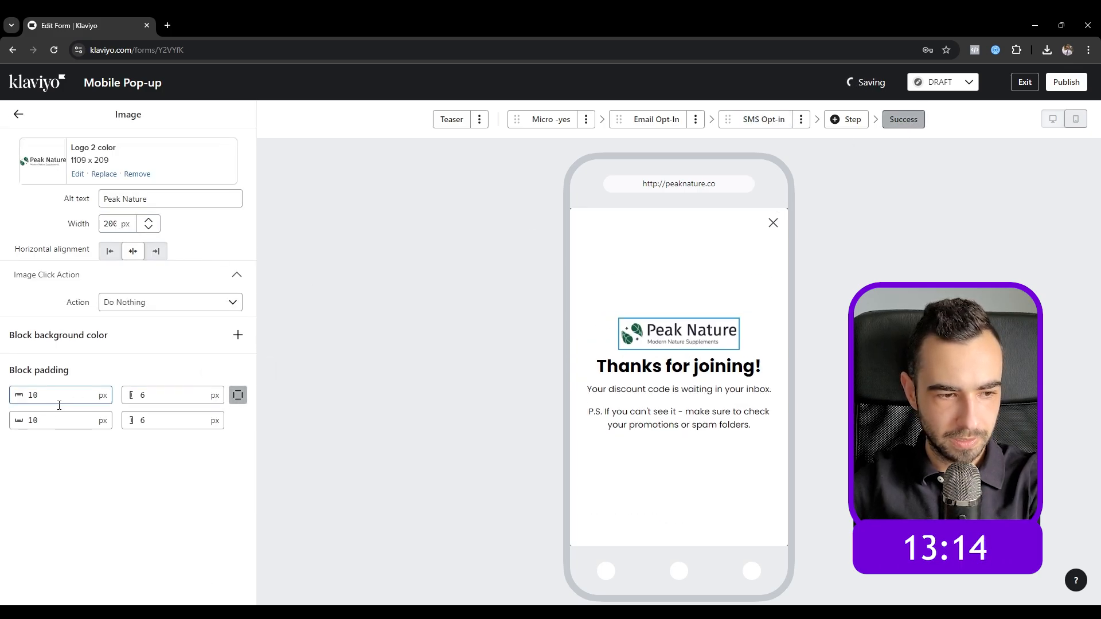
Step: Give the logo 20 px of bottom block padding
double_click(57, 420)
type("20")
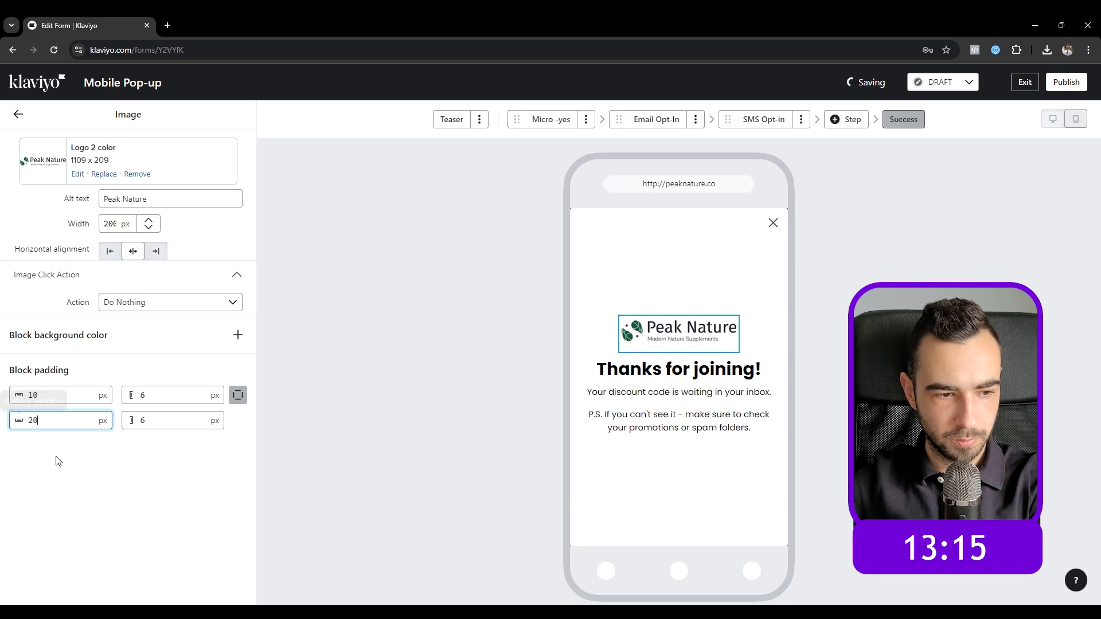
left_click(57, 461)
left_click(20, 115)
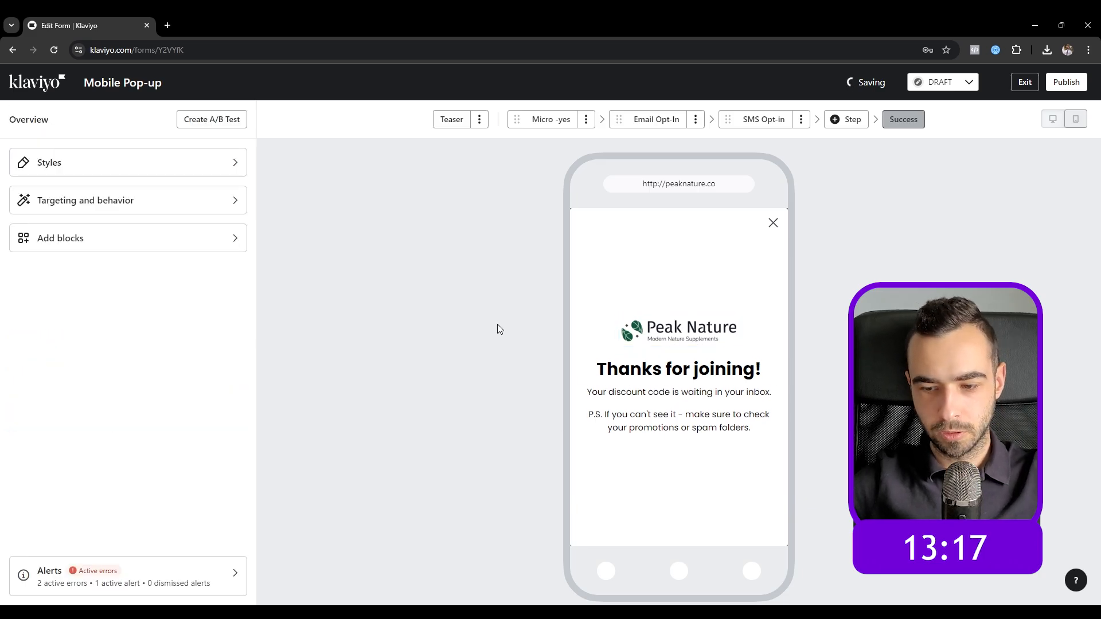
Step: Preview the SMS and Email Opt-In steps, then return to Success and open Add blocks
left_click(767, 123)
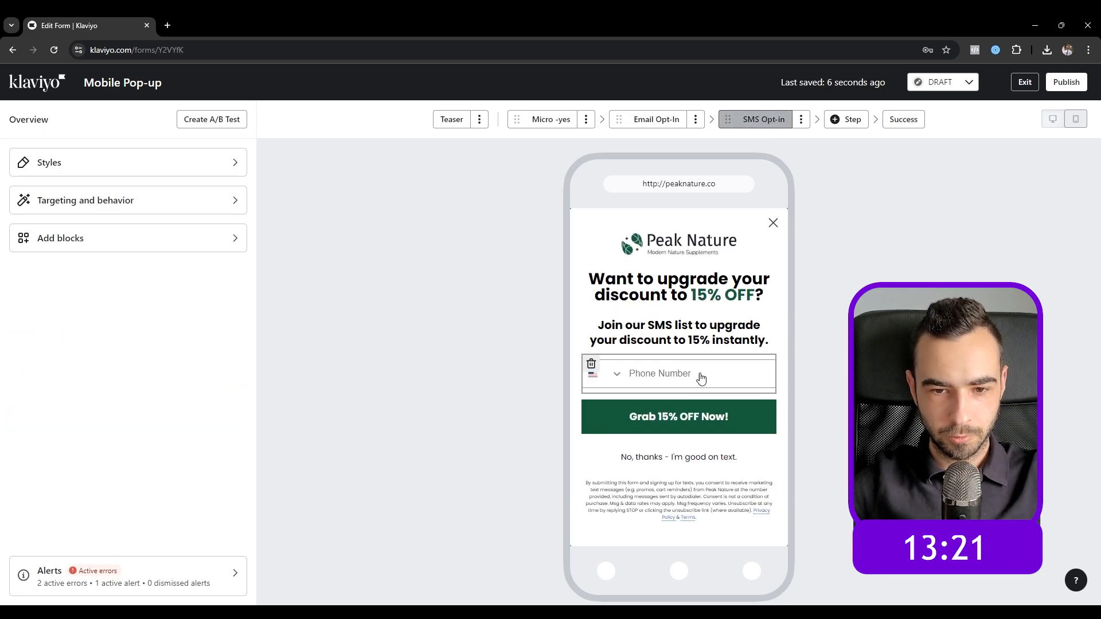
left_click(665, 123)
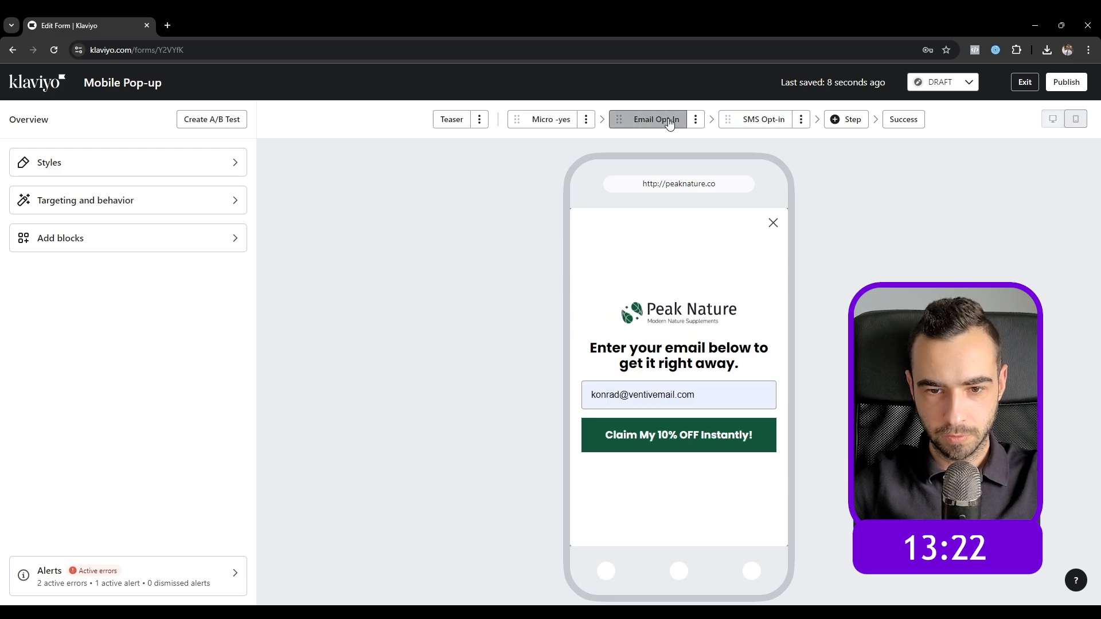
left_click(754, 117)
left_click(902, 122)
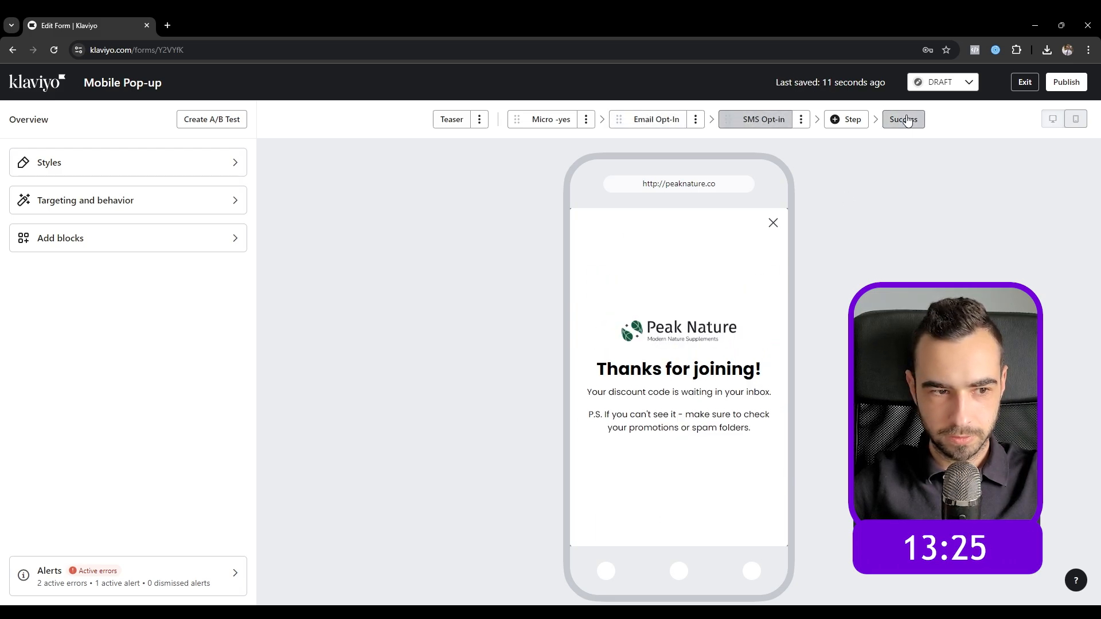
left_click(141, 238)
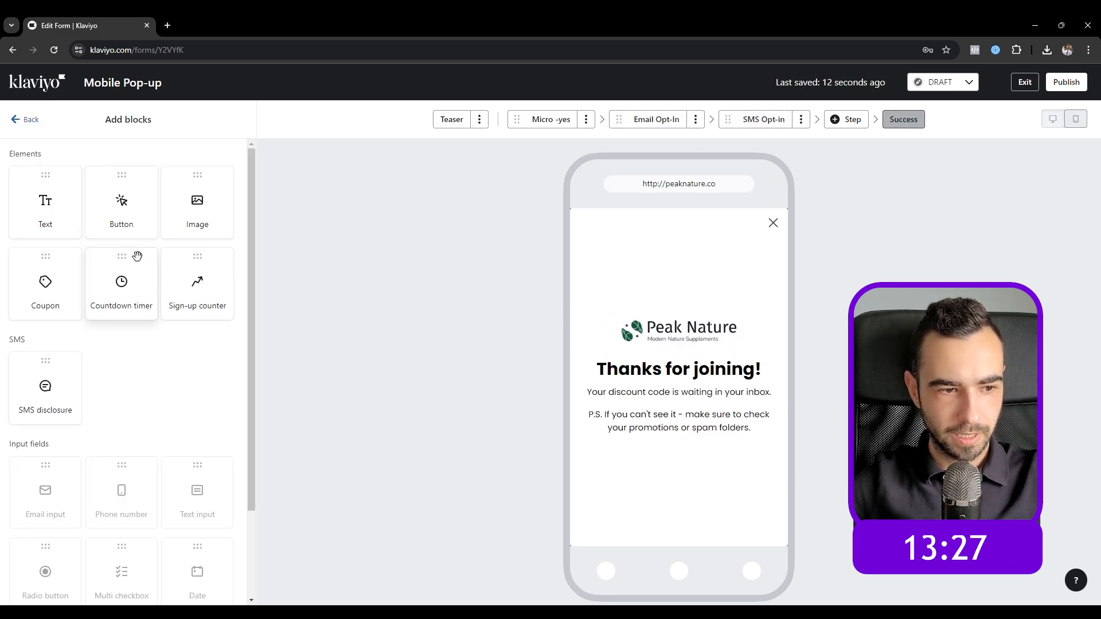
Step: Add a Static Coupon block with the code FIRST10OFF above the discount text
left_click_drag(693, 393, 693, 394)
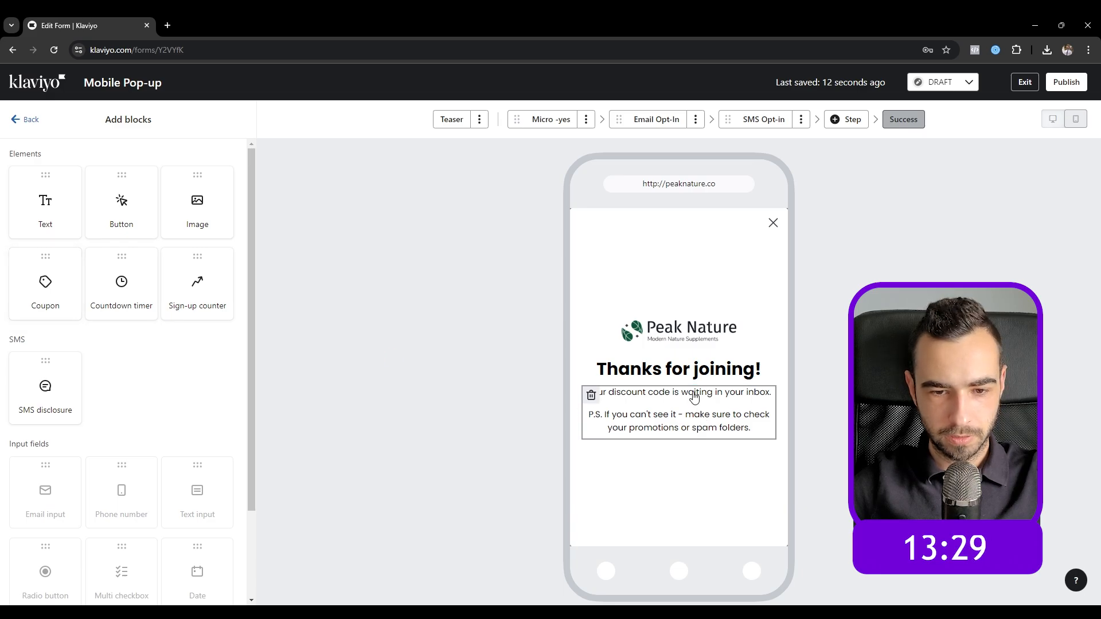
left_click(140, 201)
left_click(163, 168)
left_click(164, 170)
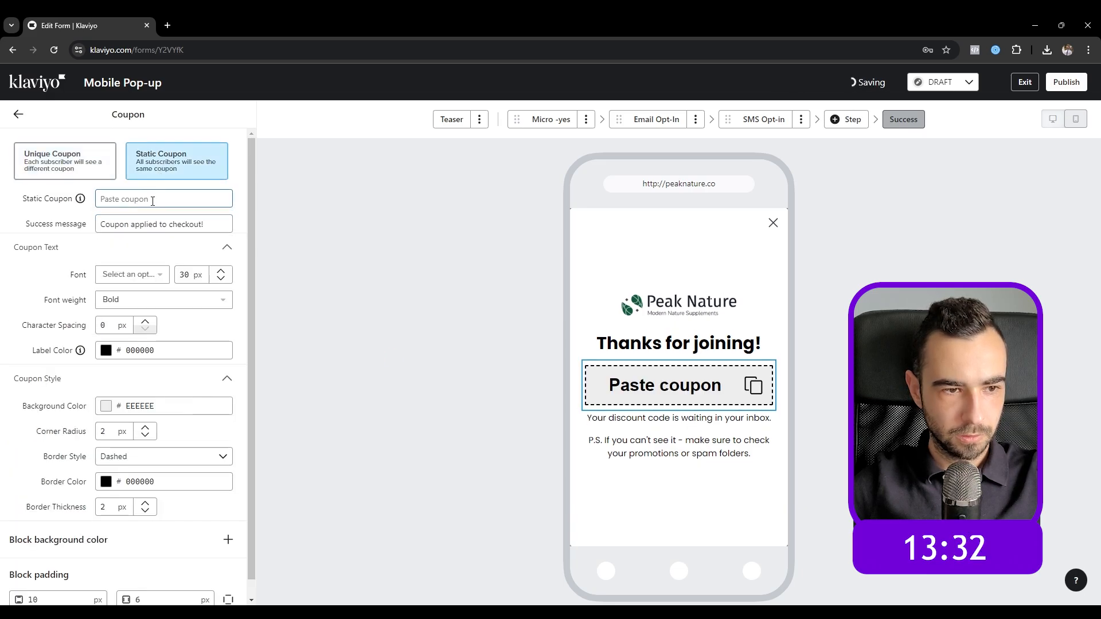
left_click(152, 200)
type("FIRST10OFF")
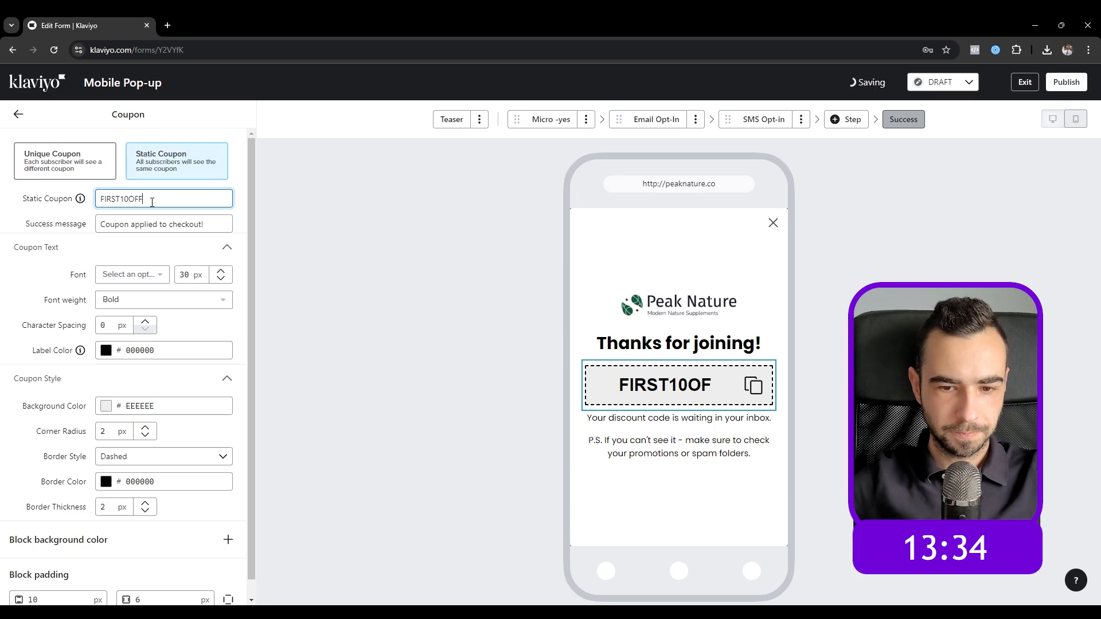
Step: Delete the discount text, change the heading to 'Here's your code:', and add a button block below the coupon
left_click(551, 334)
left_click(591, 418)
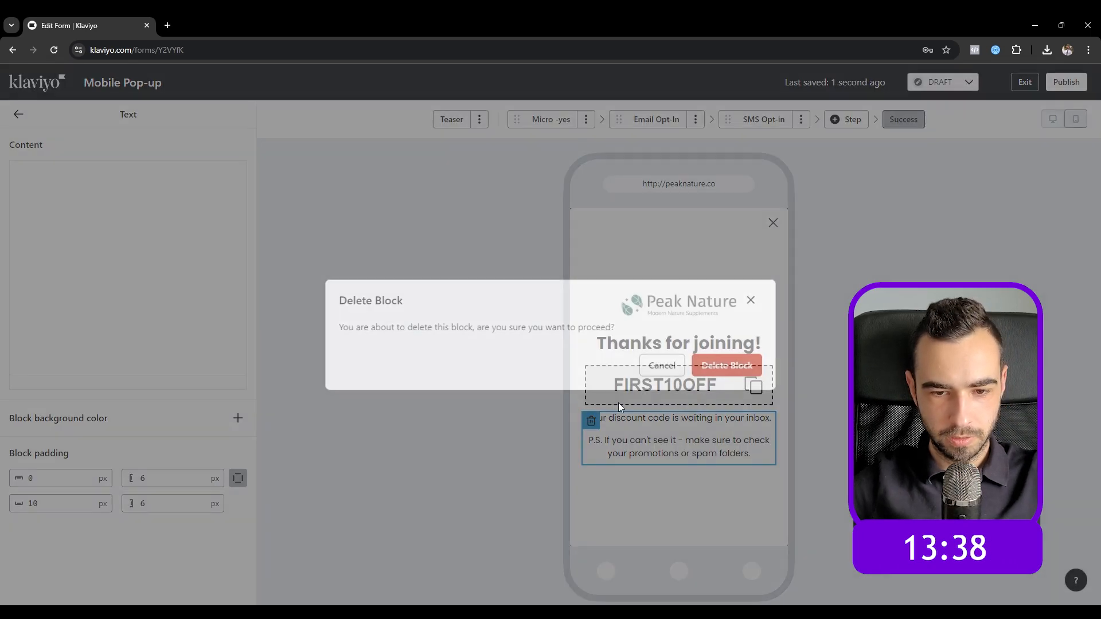
left_click(717, 367)
triple_click(231, 237)
type("Here's your code:")
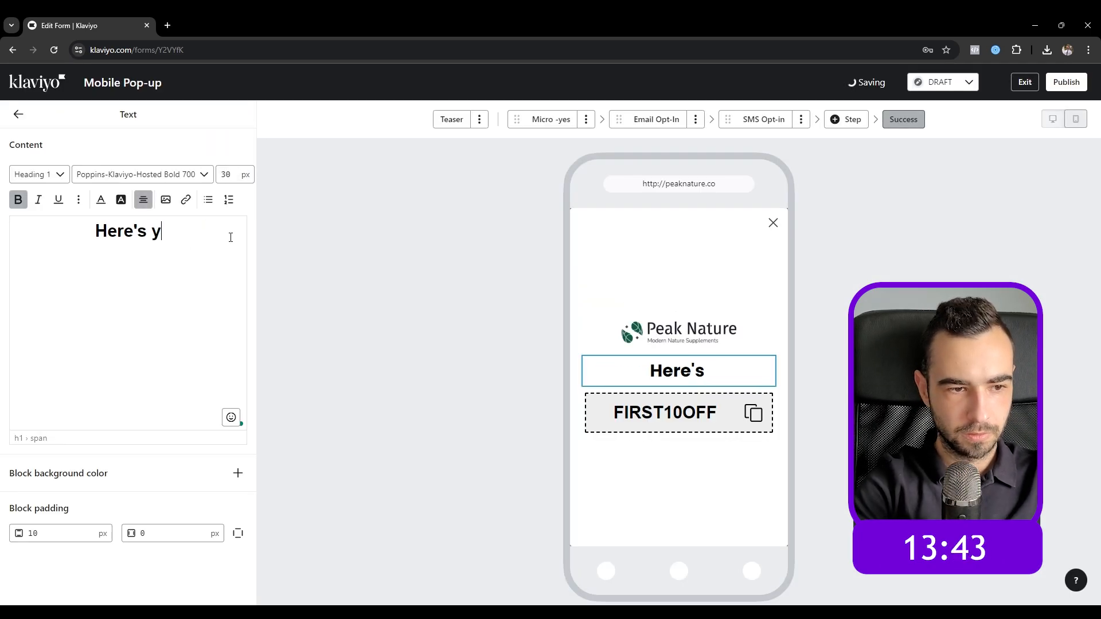
left_click(18, 115)
left_click(119, 251)
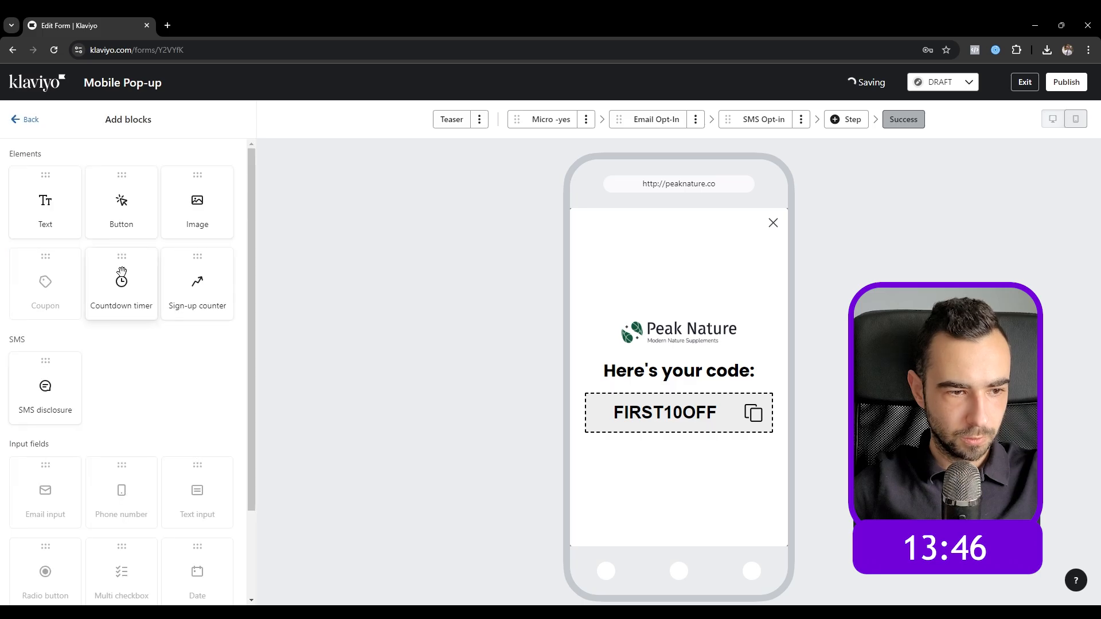
left_click_drag(122, 207, 555, 433)
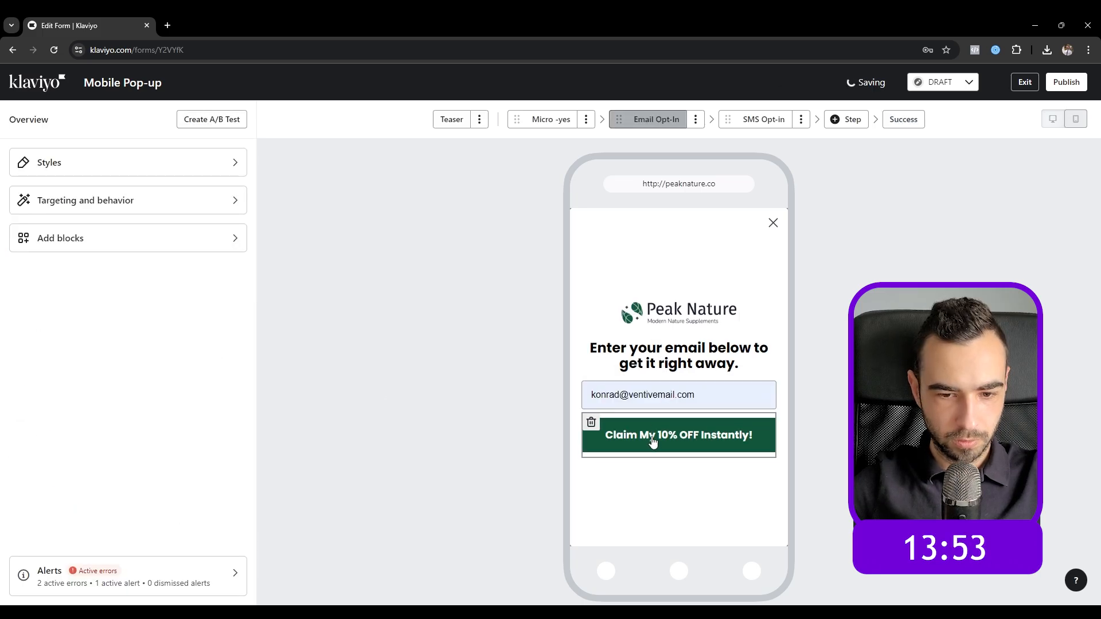
Step: Give the new button a green #11563A background and the label 'SHOP 10% OFF'
left_click(653, 440)
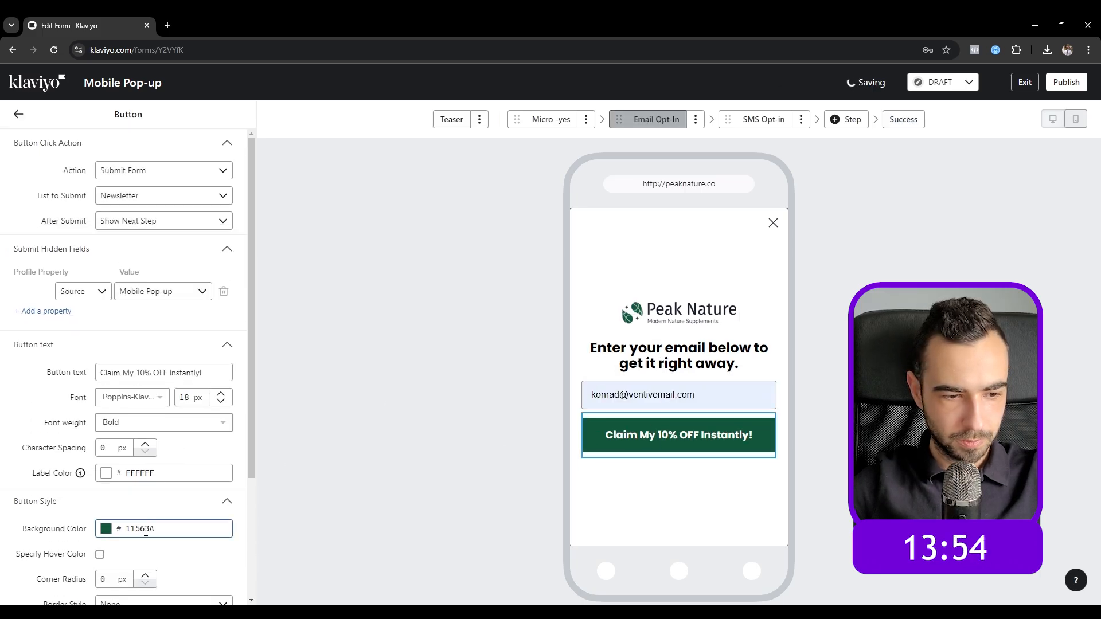
left_click(903, 120)
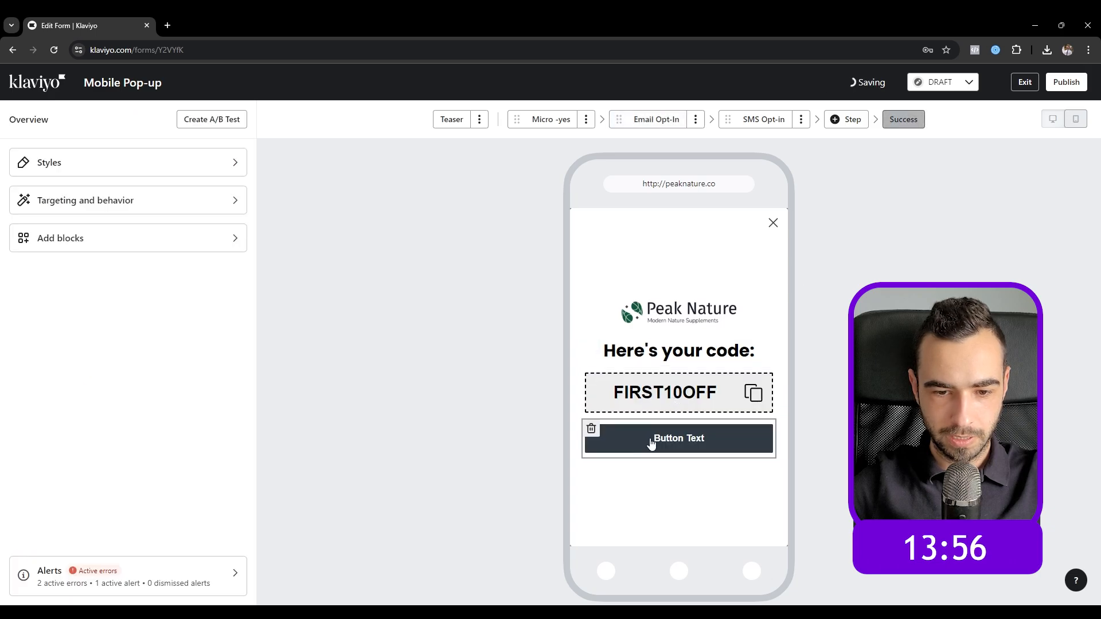
left_click(679, 438)
left_click(144, 382)
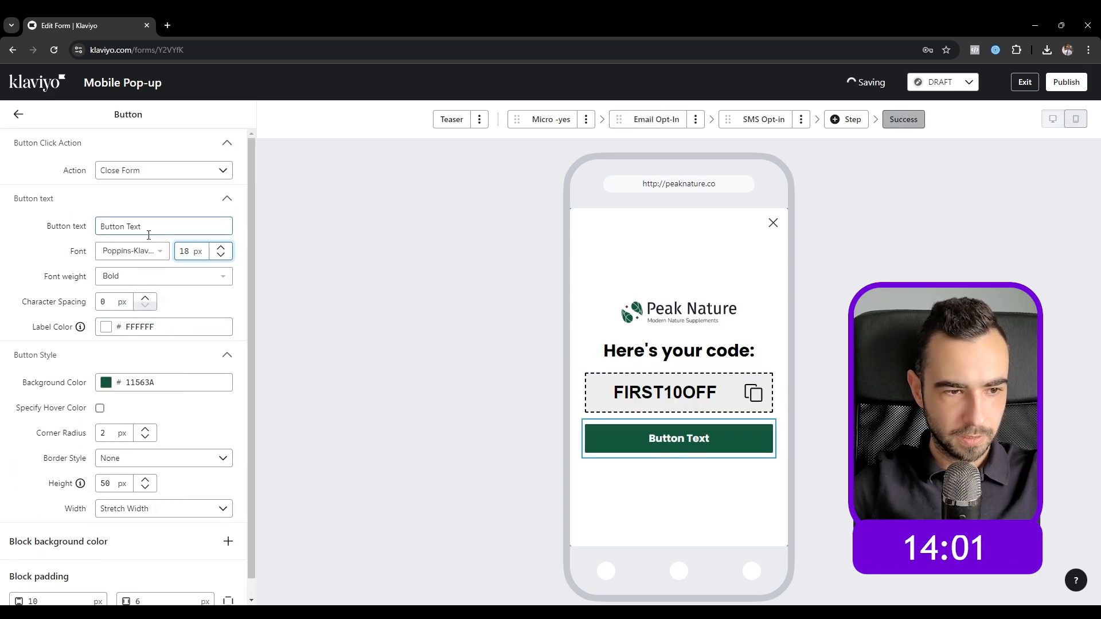
triple_click(147, 227)
type("S")
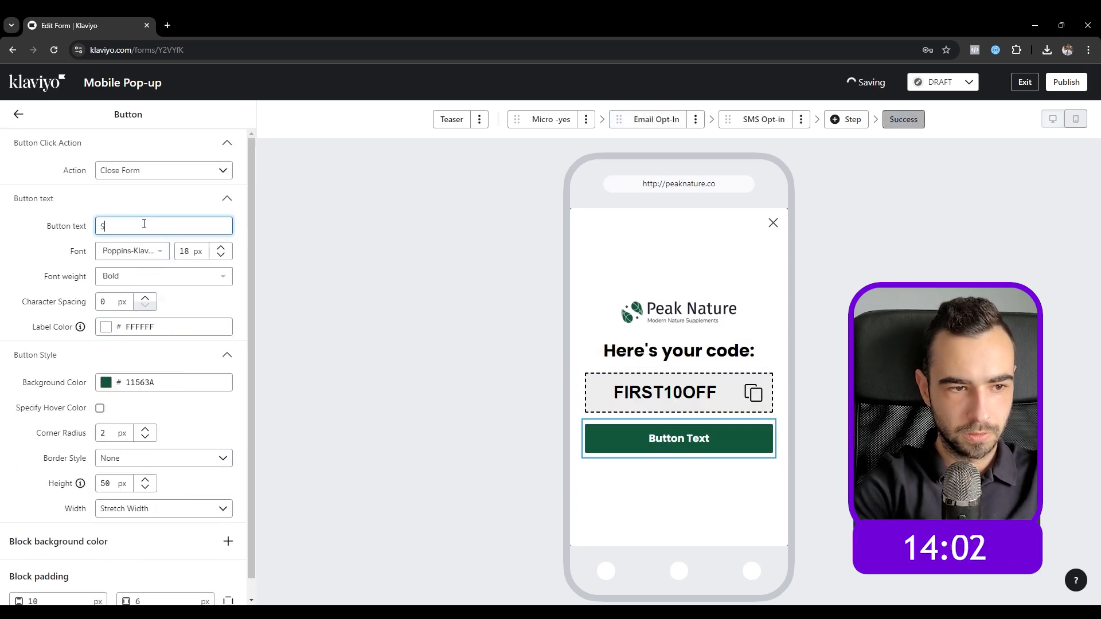
type("HOP 10% OFF NOW")
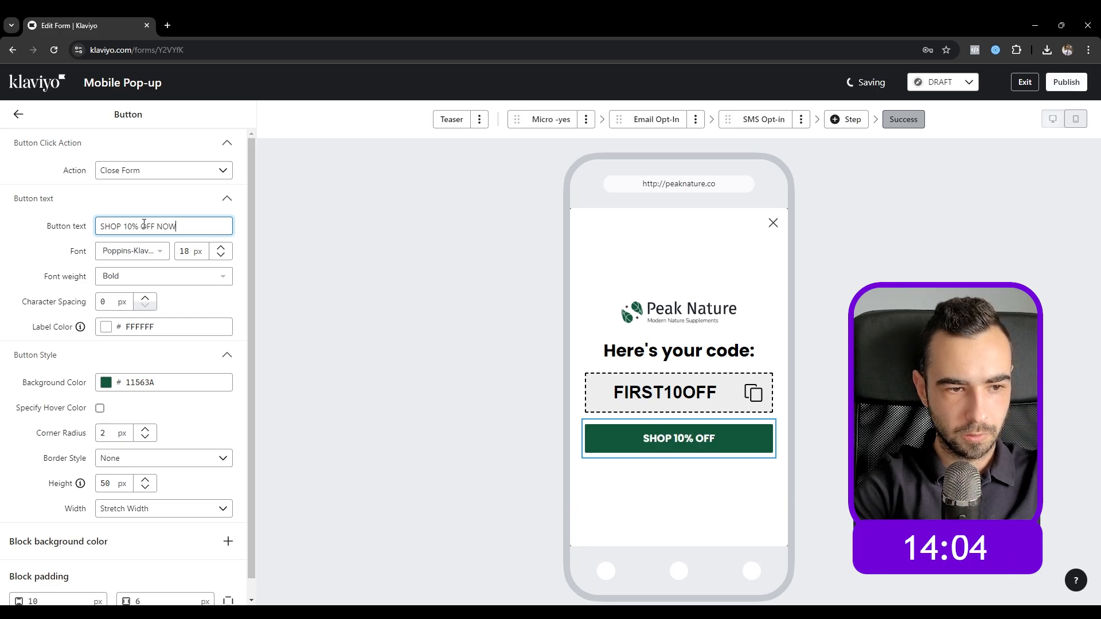
Step: Set the button action to Go to URL 'peaknature.comdiscount/FIRST10OFF?redirect=/collect'
left_click(144, 170)
left_click(143, 255)
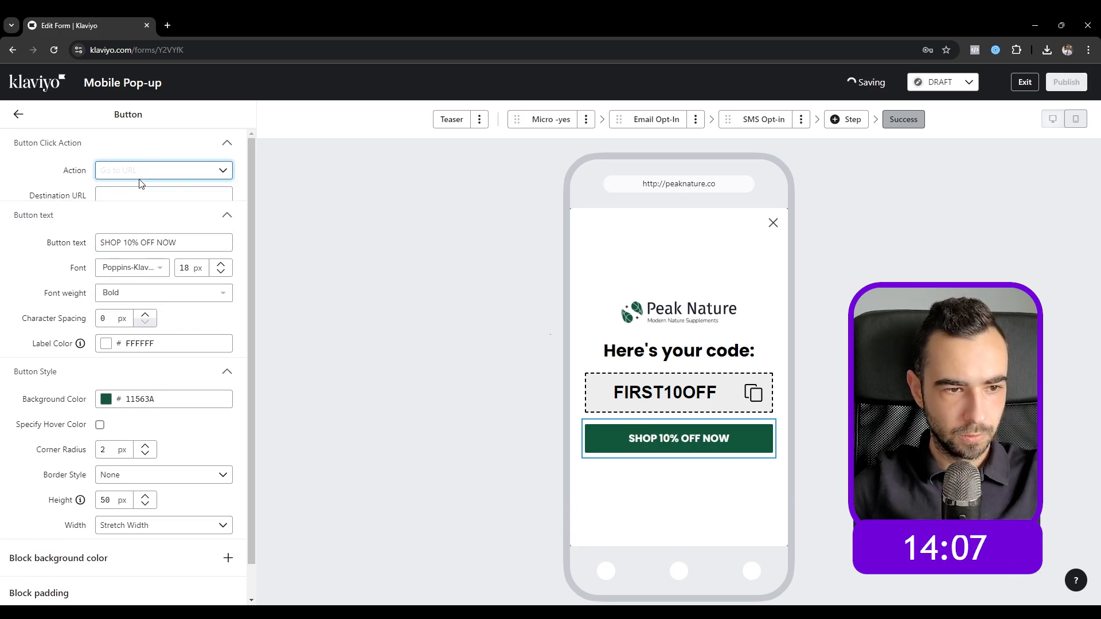
left_click(137, 196)
type("peaknature.com")
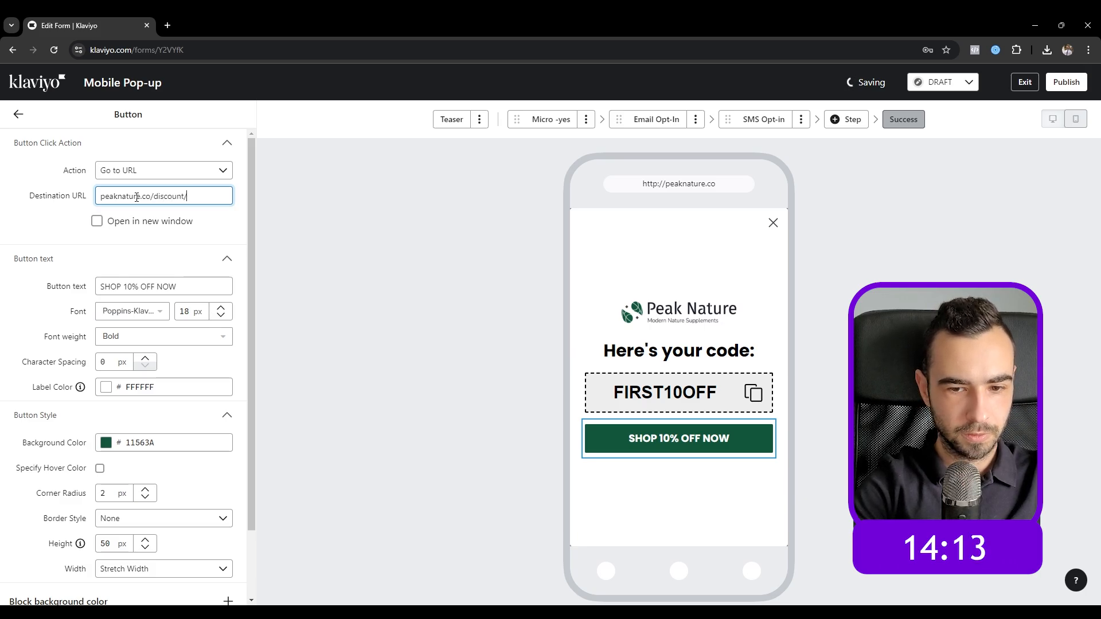
type("discount/FIRST10OFF?redirect=/collect")
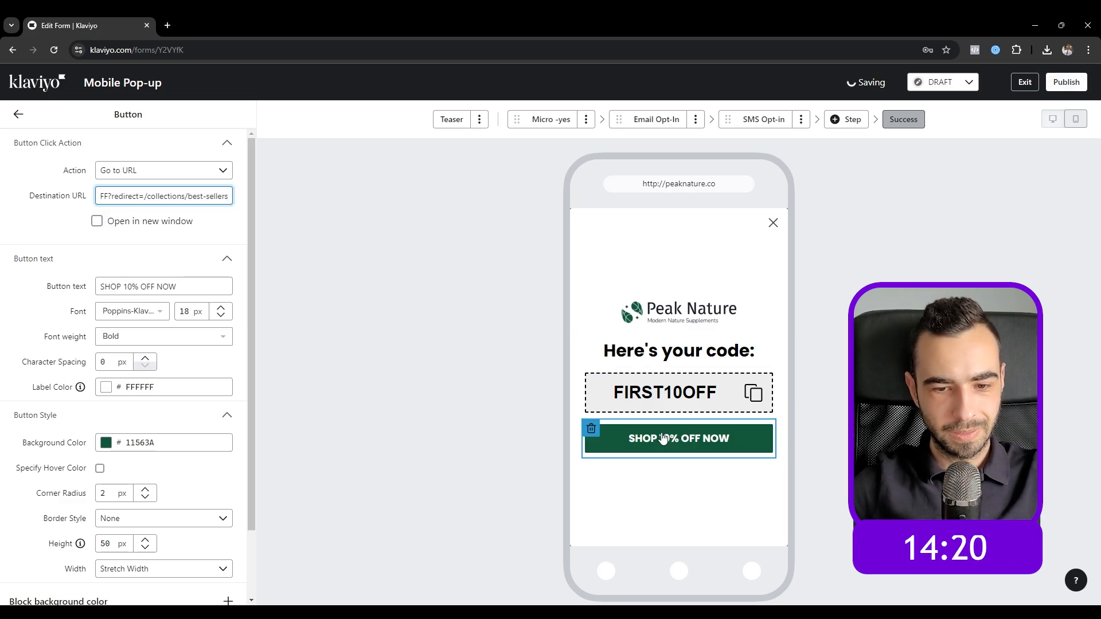
left_click(17, 115)
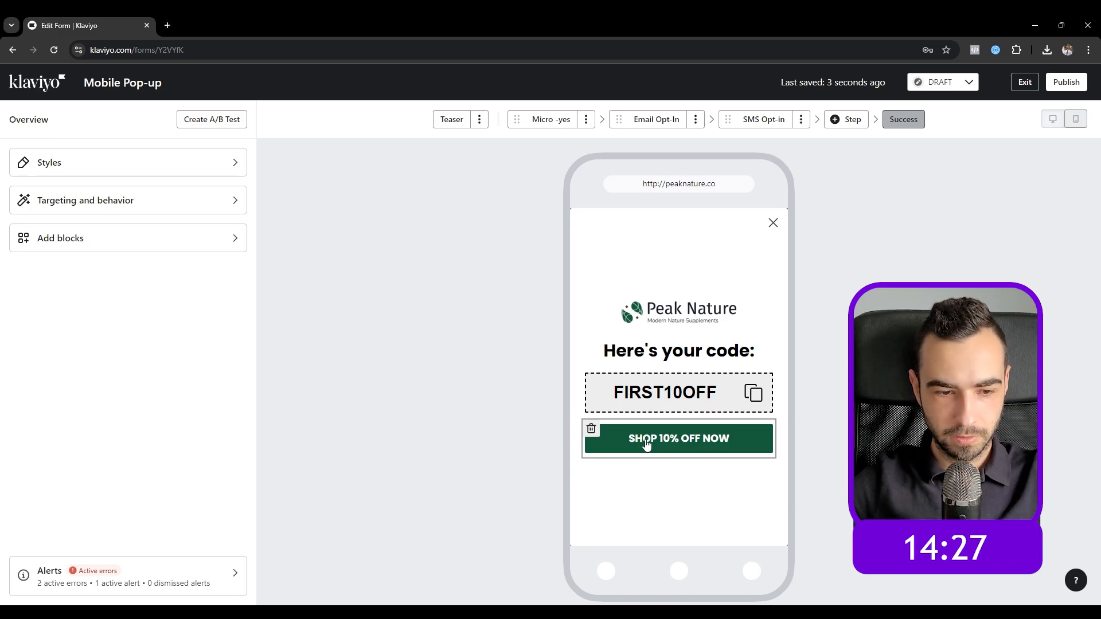
Step: Set the button's and coupon's padding to 0 so both are equally wide
left_click(646, 445)
scroll(152, 527, "down", 2)
type("0")
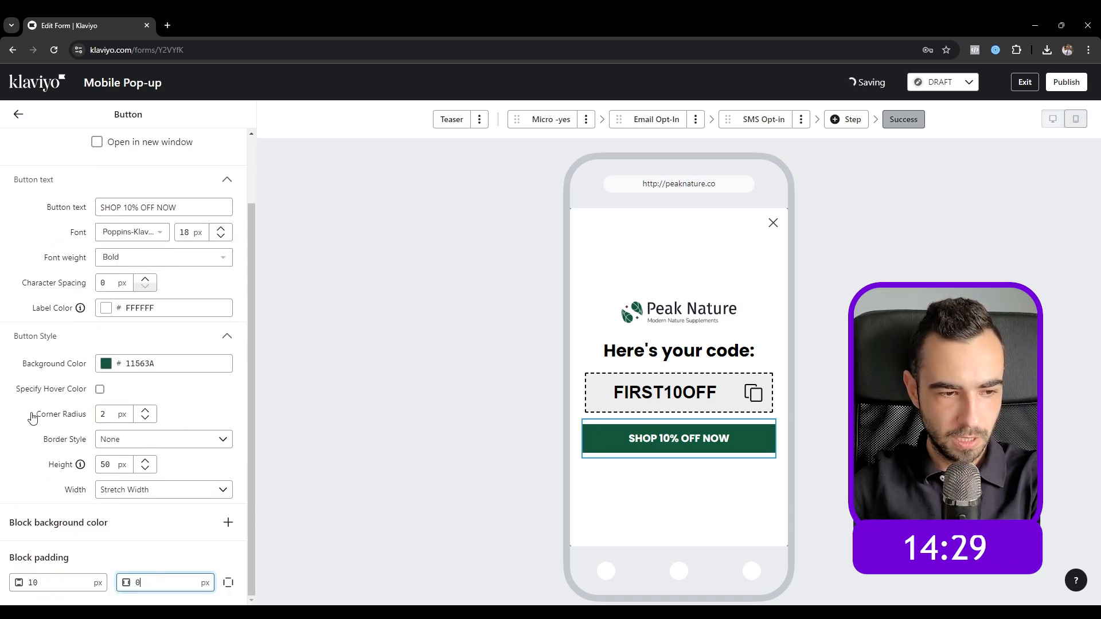
left_click(618, 399)
scroll(229, 512, "down", 2)
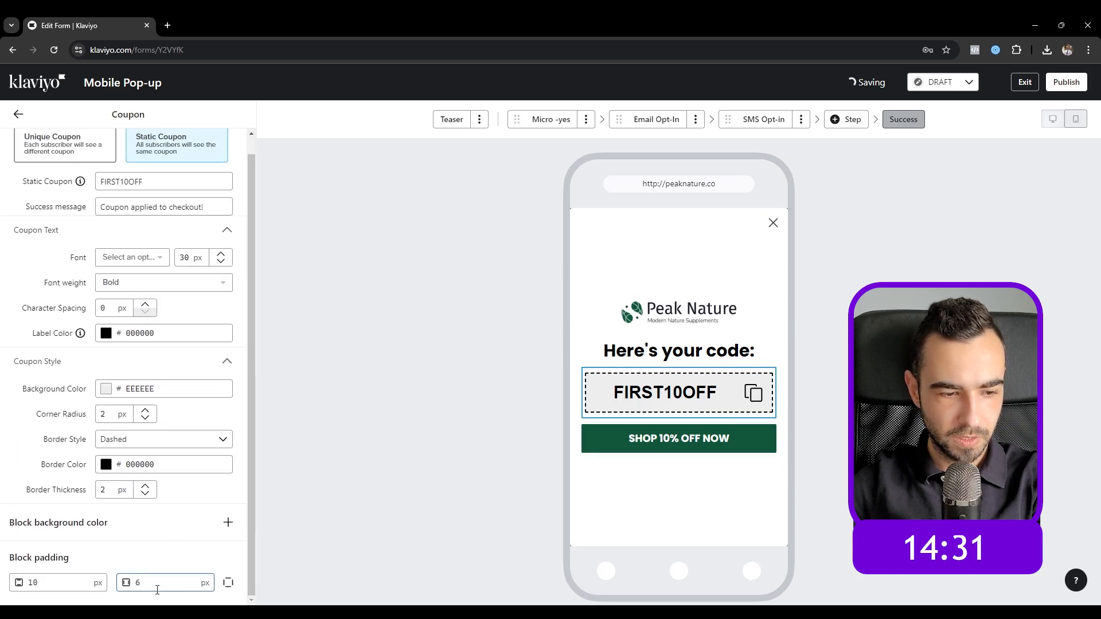
left_click_drag(157, 586, 85, 576)
type("0")
left_click(23, 449)
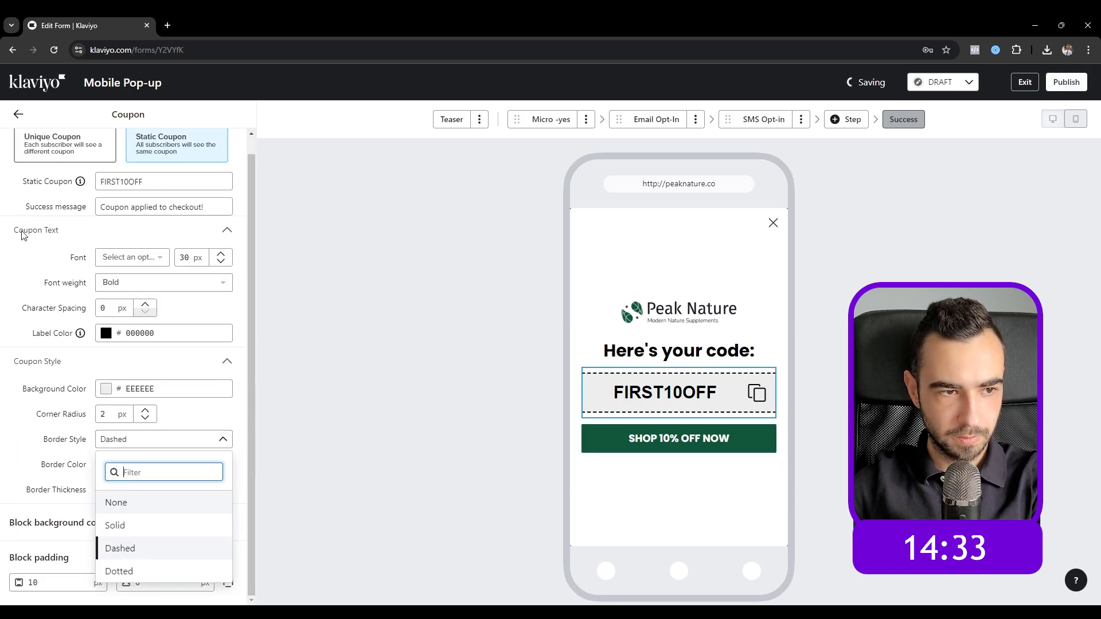
left_click(17, 117)
left_click(17, 118)
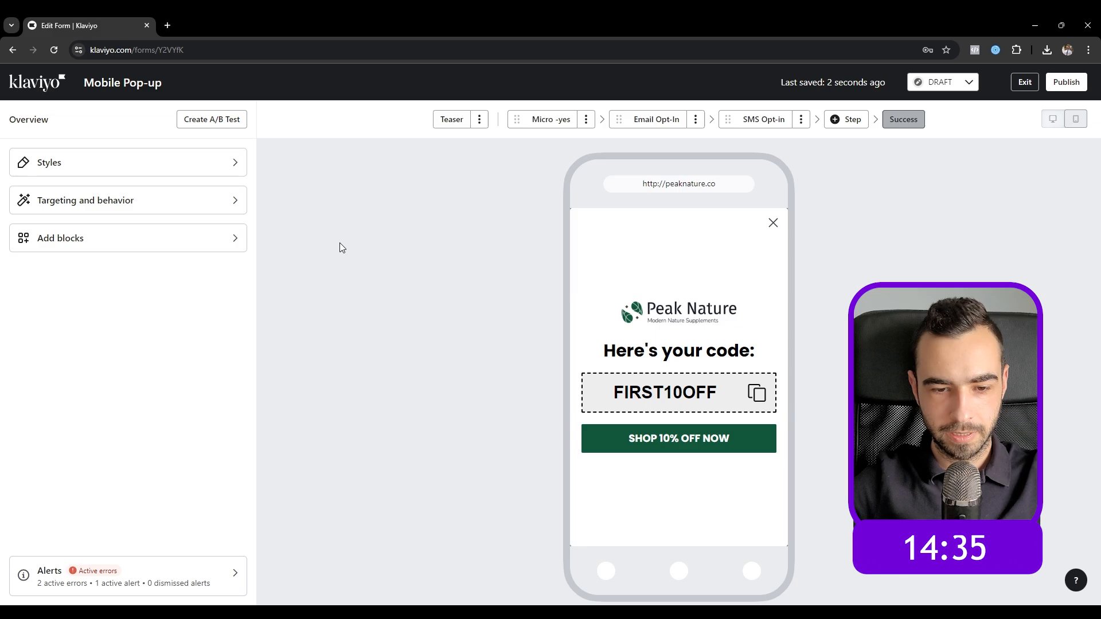